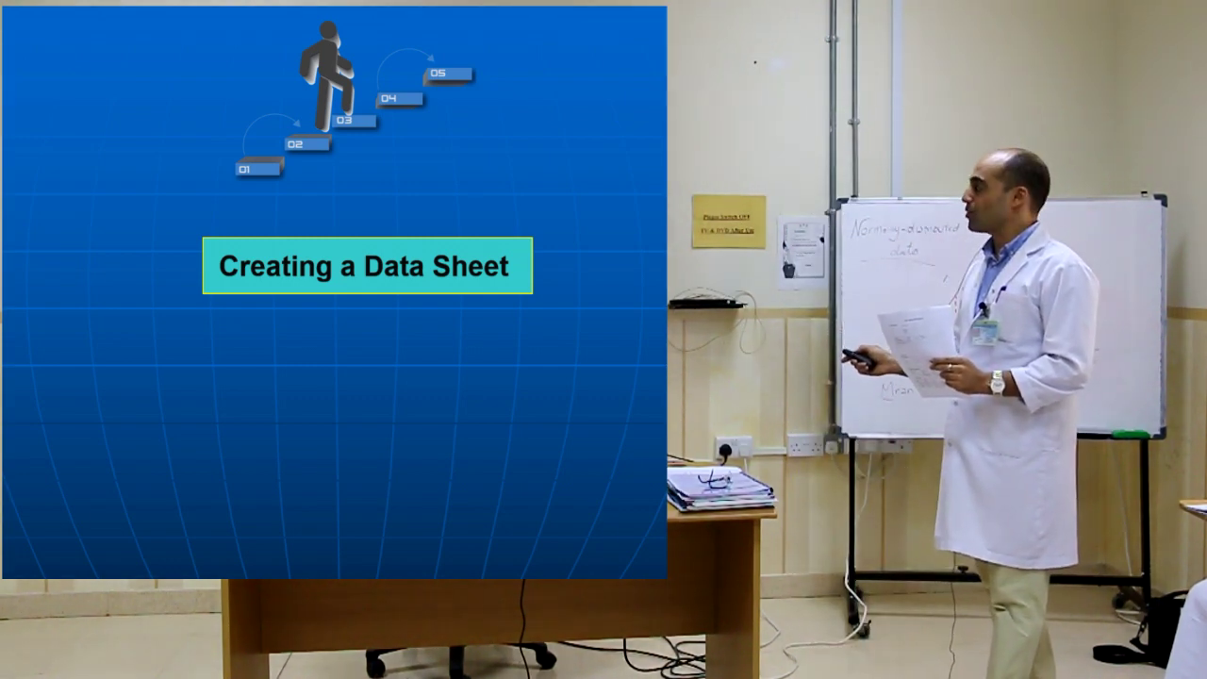
Advance the lecture slides to reveal the Analyzing the Data and Managing the Data steps.
key("Page_Down")
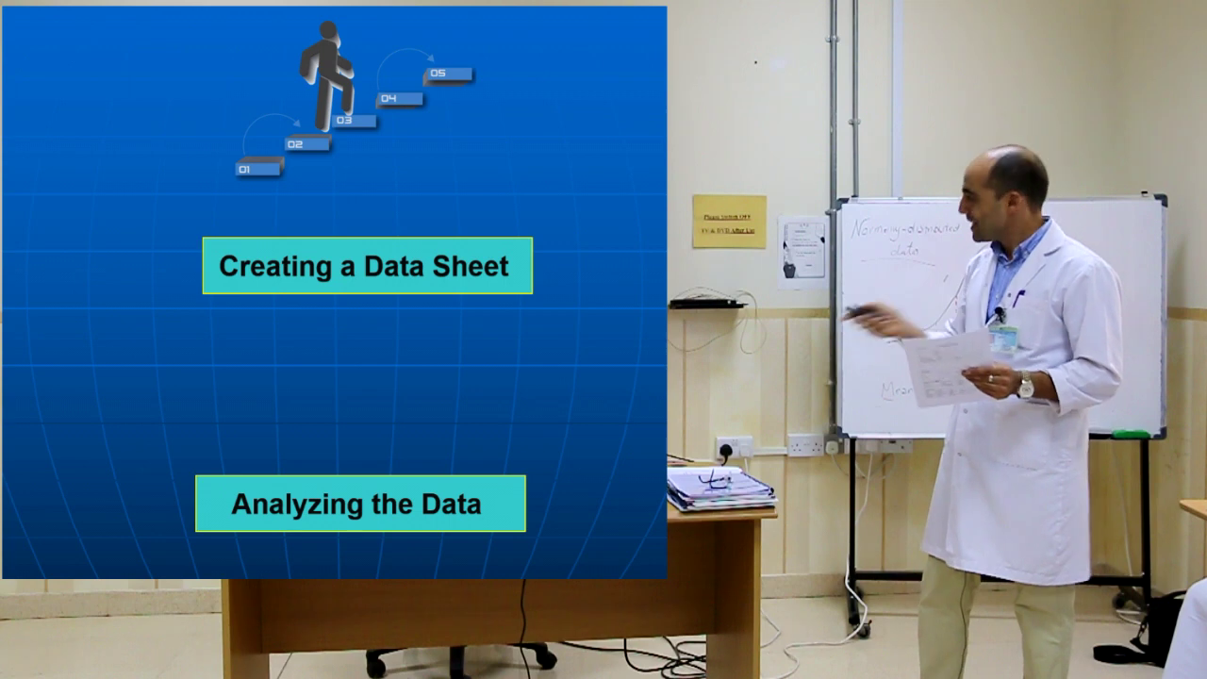
key("Page_Down")
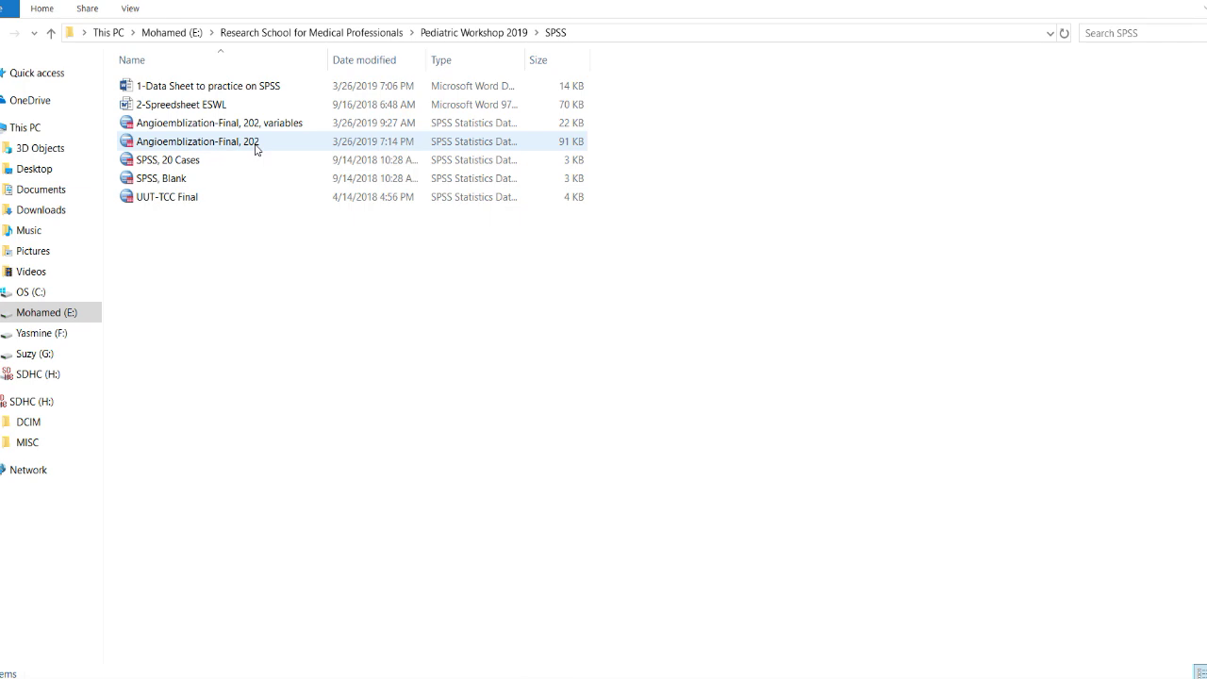
Open Angioemblization-Final, 202 in SPSS despite the in-use warning and show its variable properties.
double_click(255, 148)
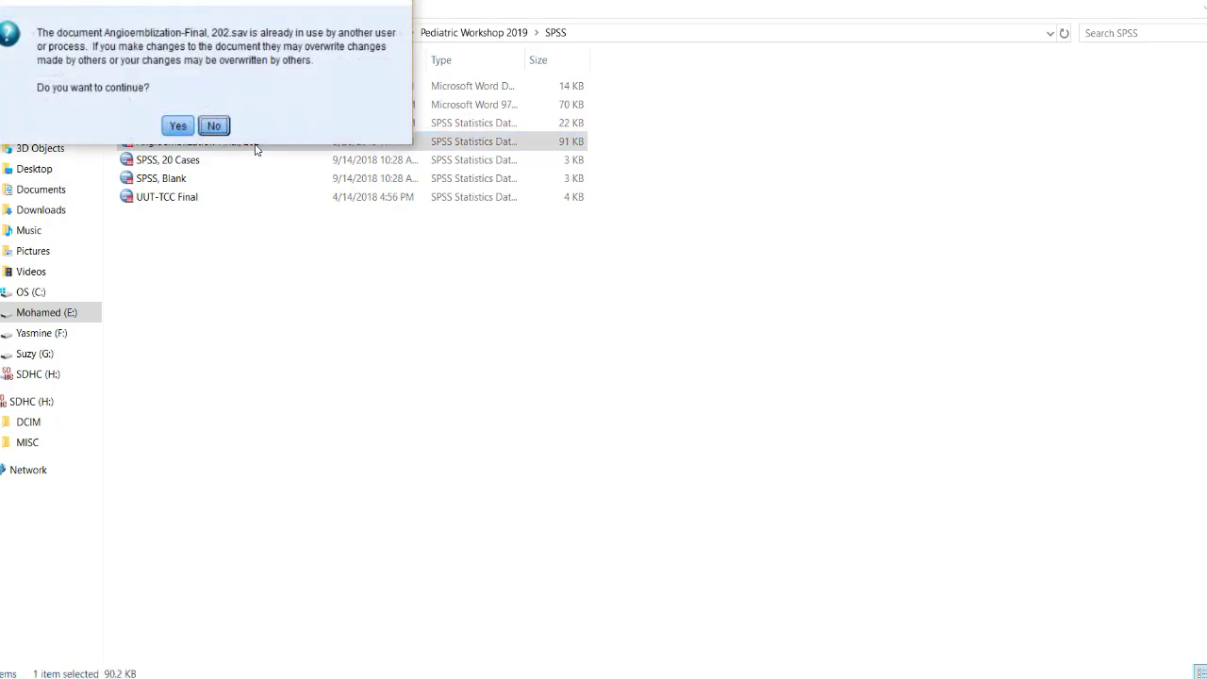
left_click(178, 125)
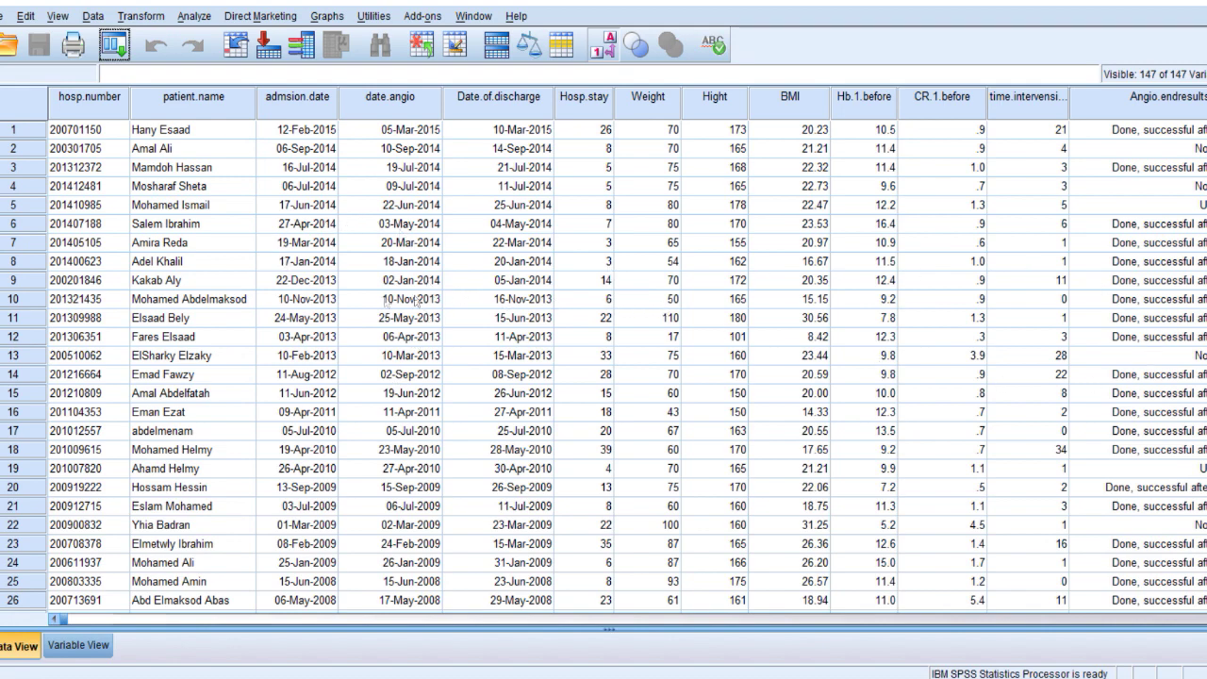
left_click(66, 646)
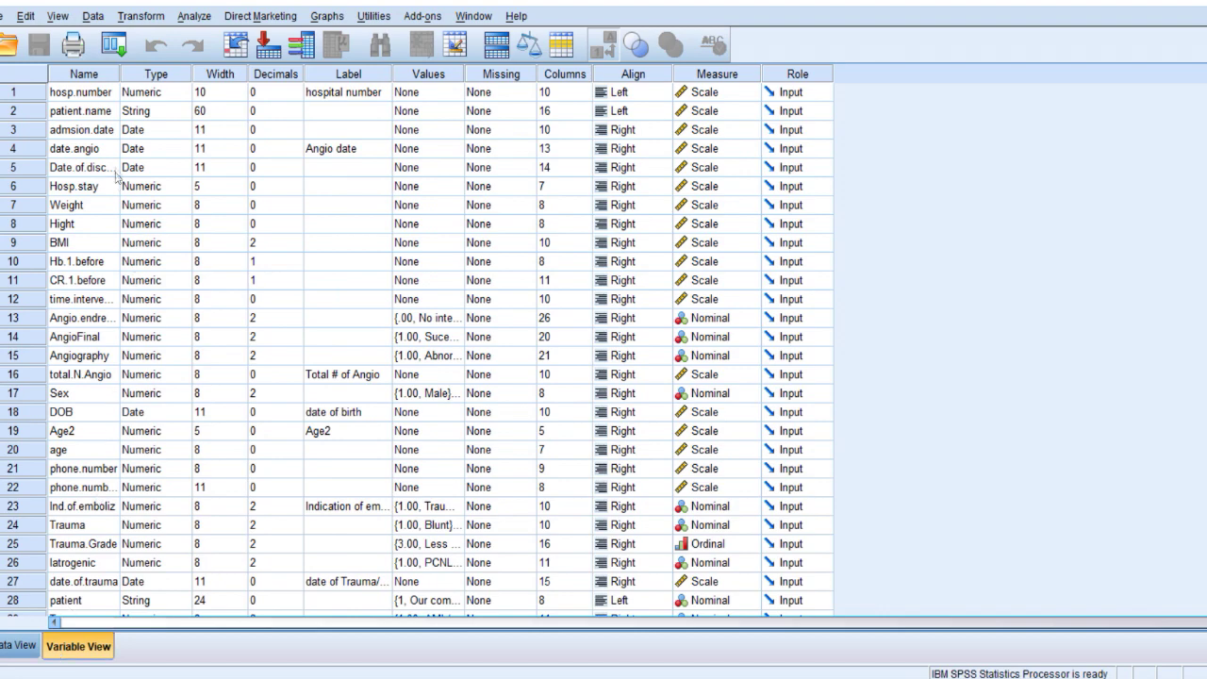
Autofit the Name column in Variable View so full names show, then return to Data View.
double_click(120, 75)
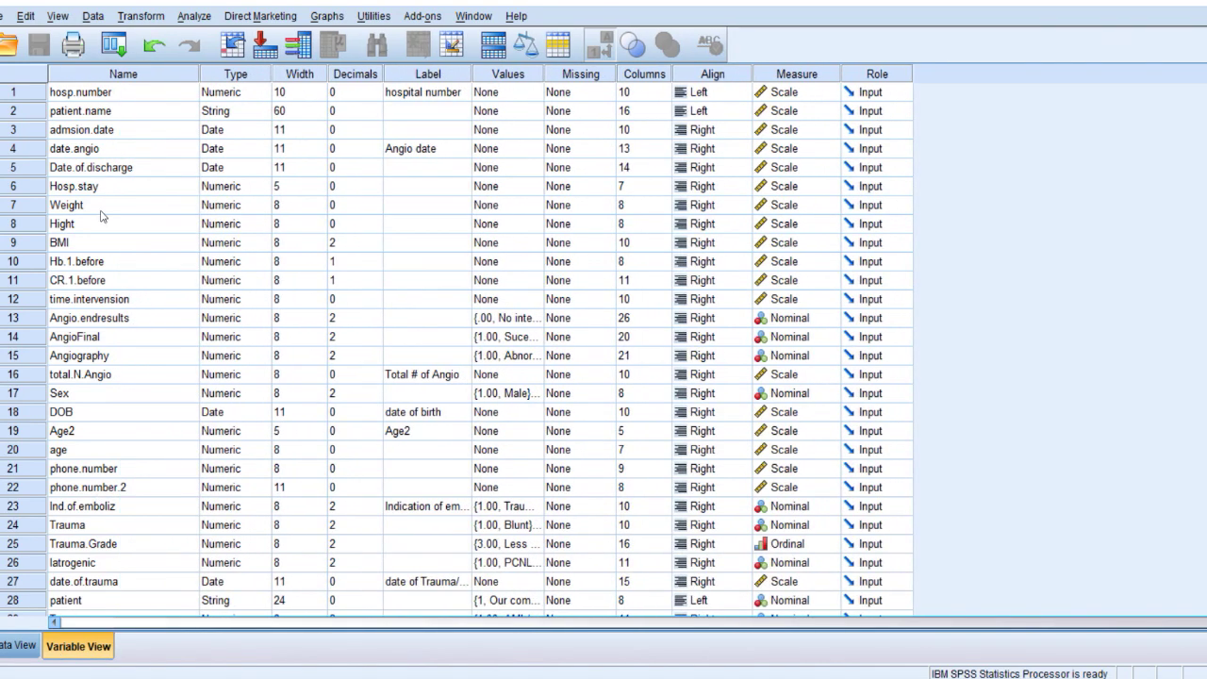
left_click(101, 209)
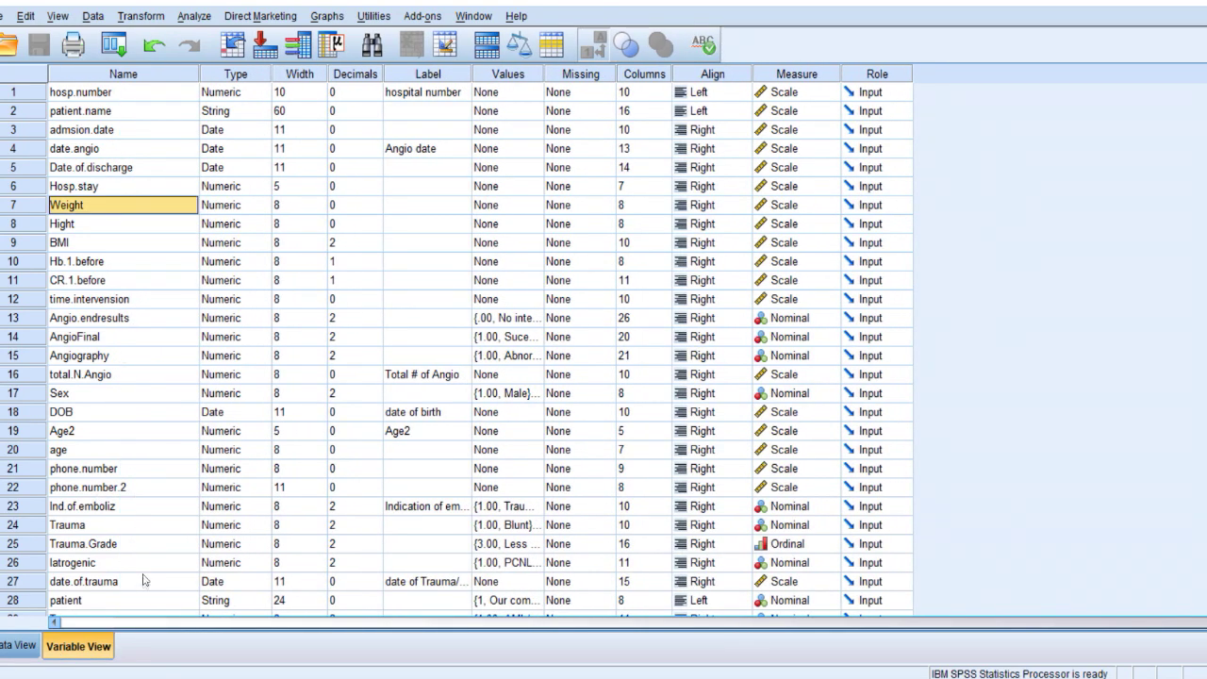
left_click(19, 645)
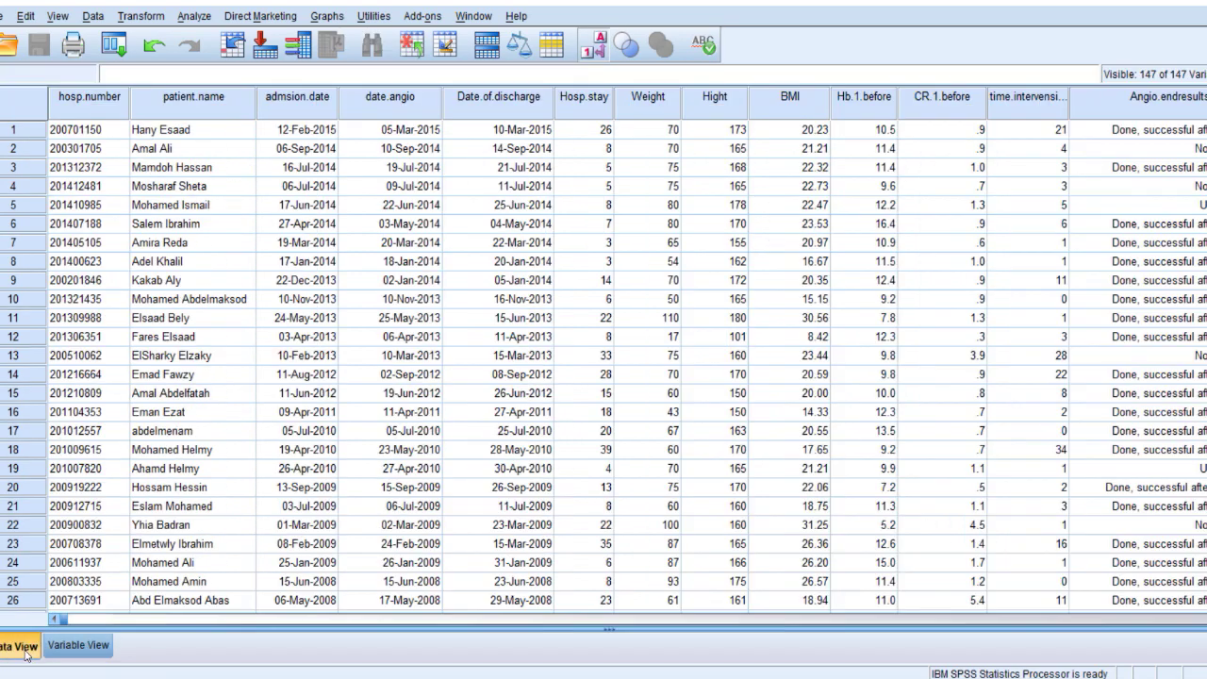
Select the hosp.number, patient.name, date, Hight and CR.1.before columns in turn.
left_click(111, 104)
left_click(195, 106)
left_click(276, 106)
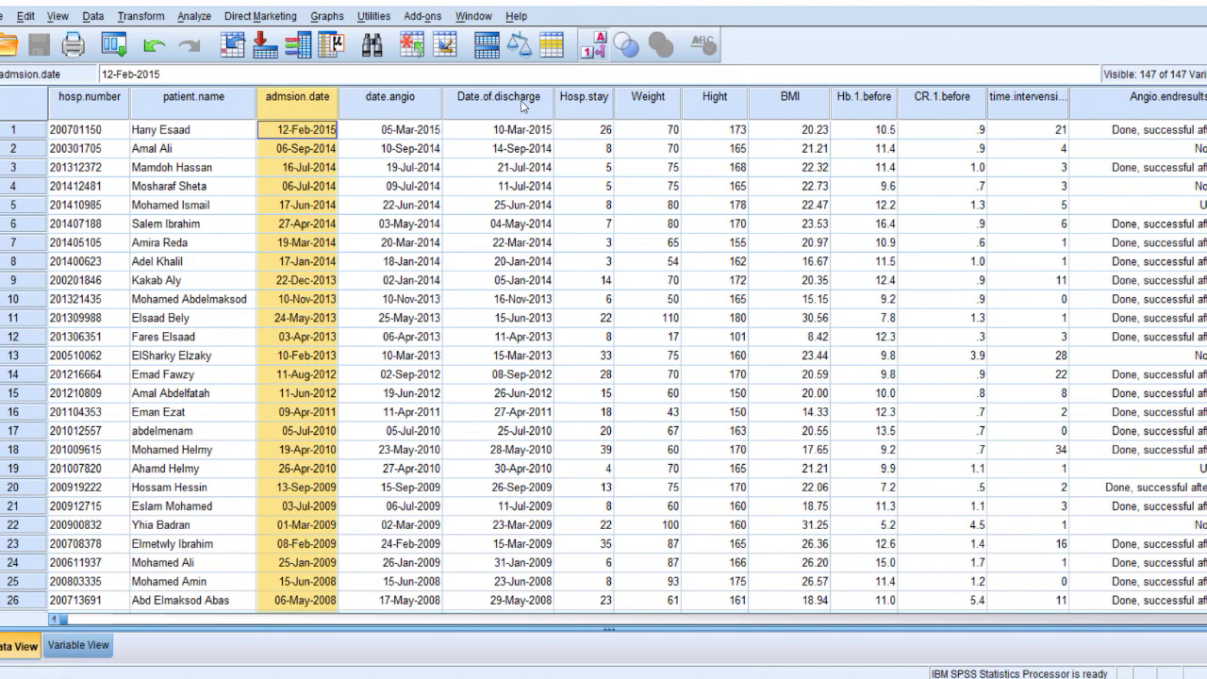
left_click(375, 99)
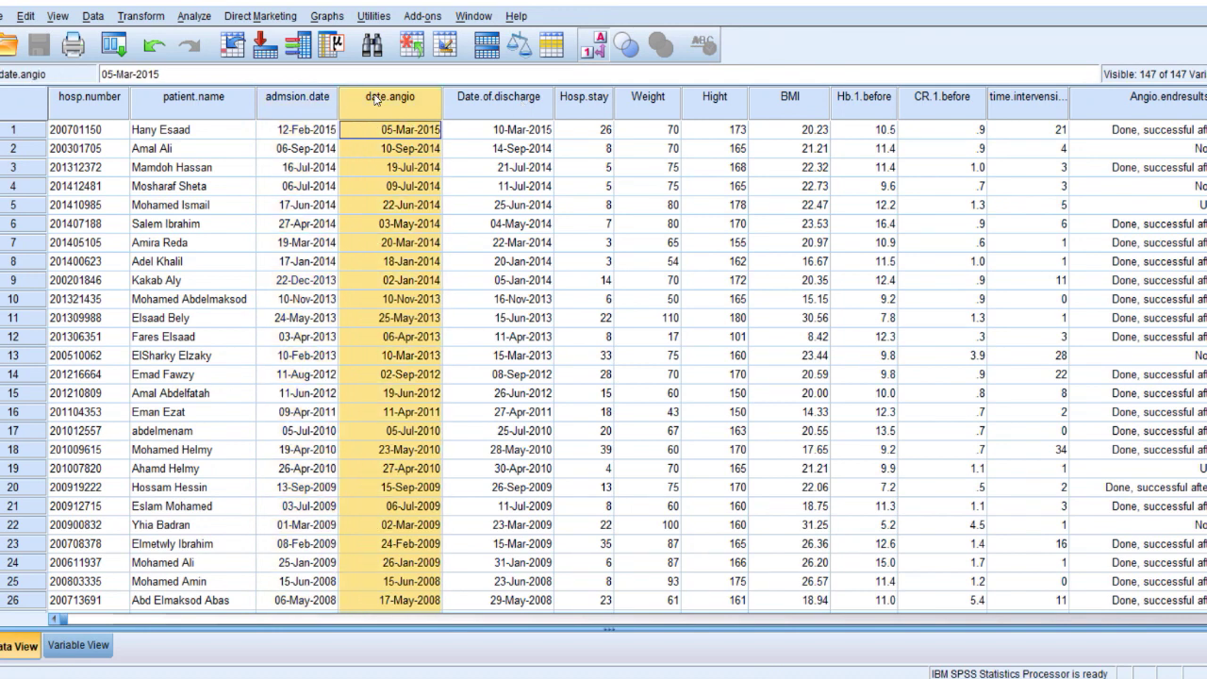
left_click(497, 100)
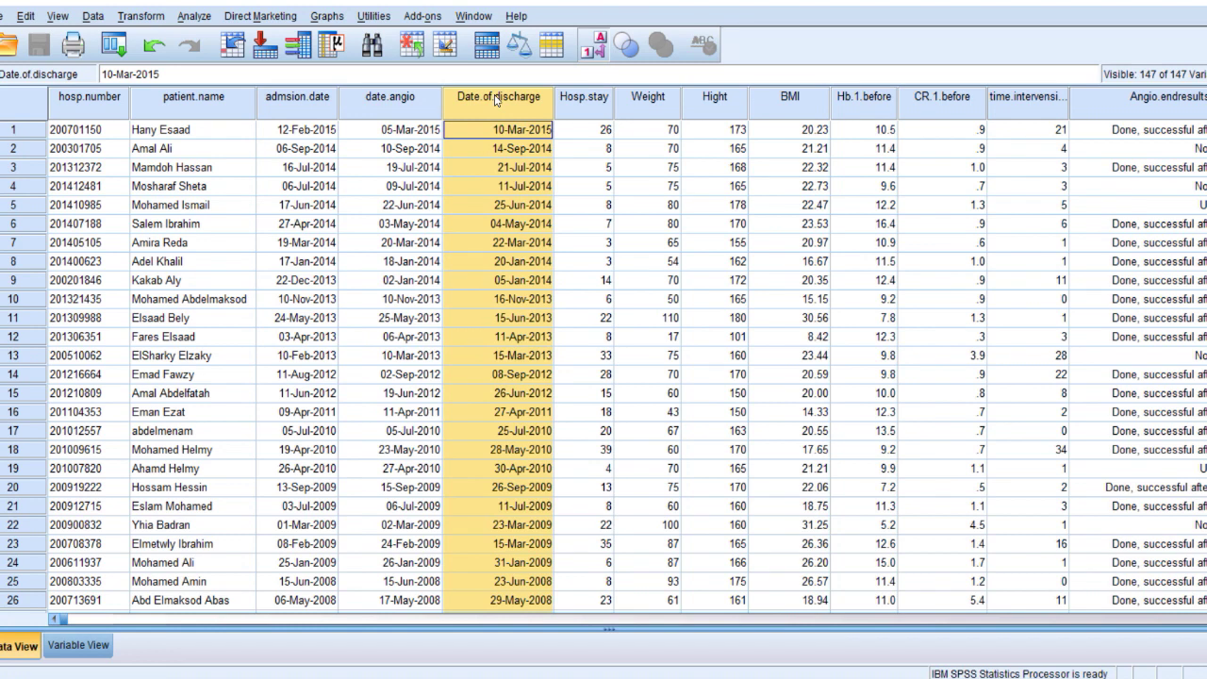
left_click(726, 108)
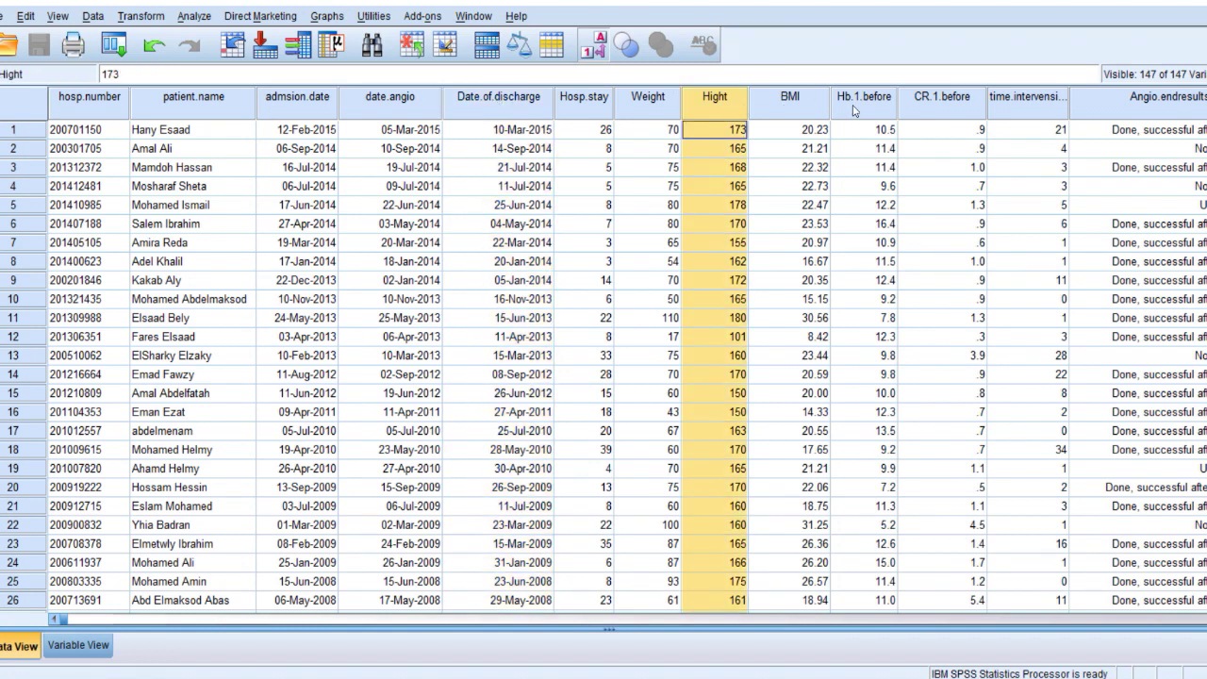
left_click(941, 100)
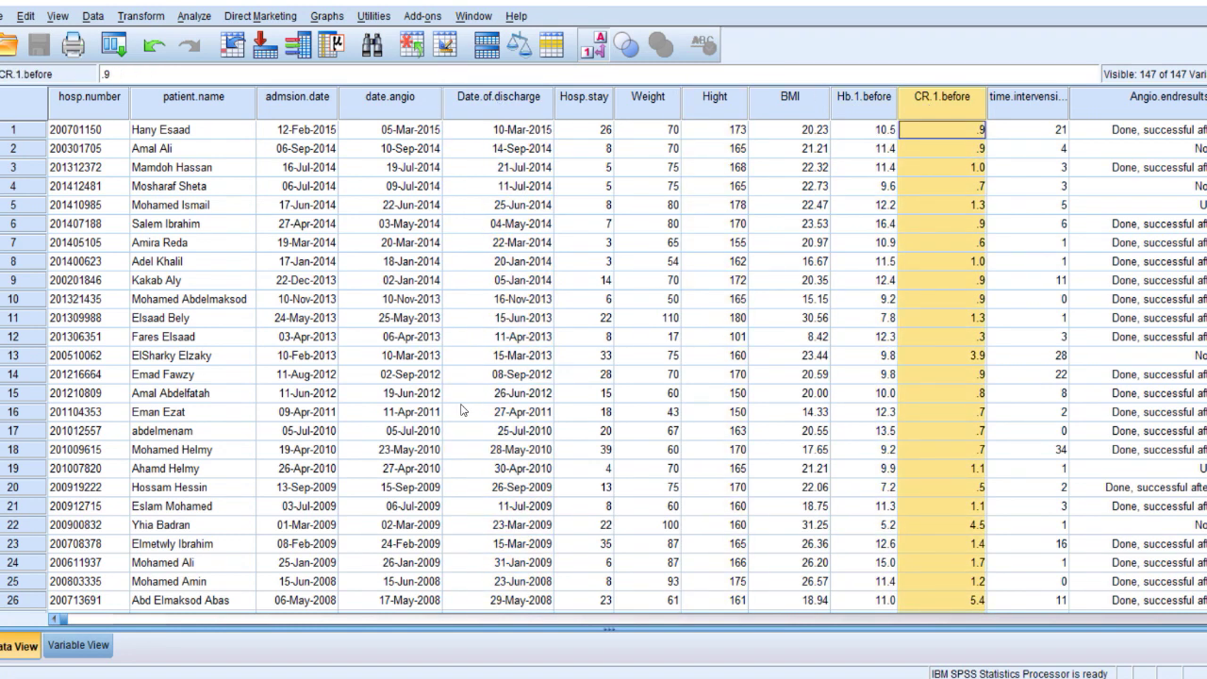
left_click(2, 16)
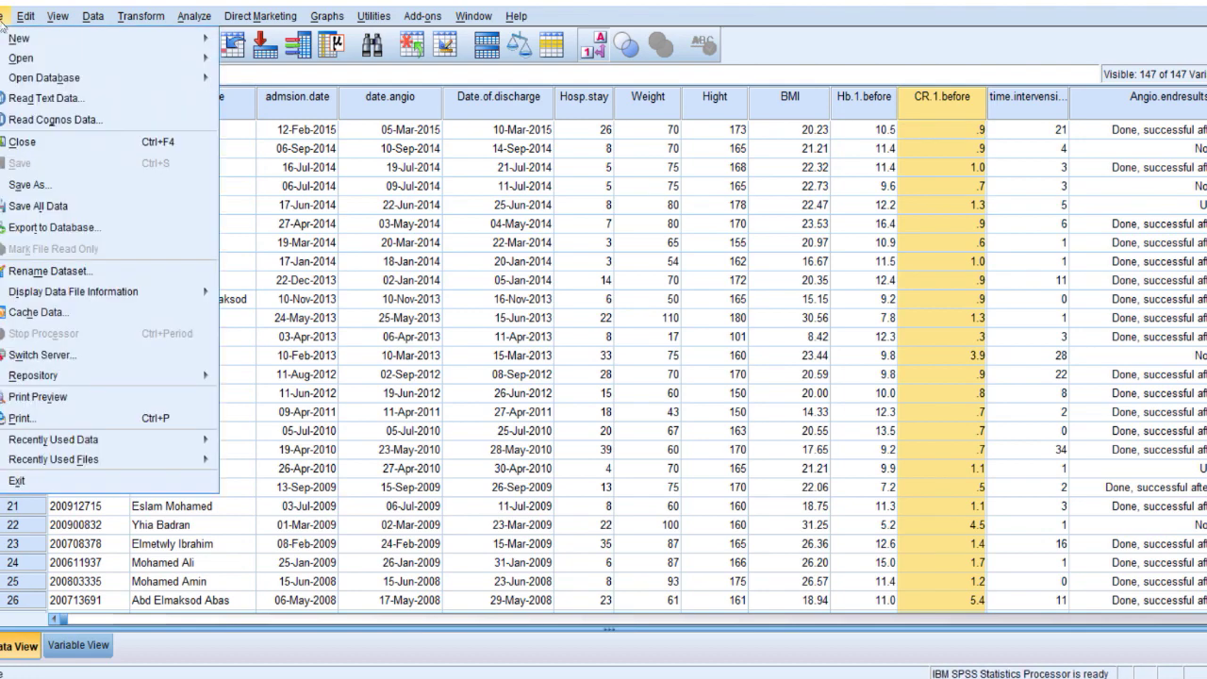
mouse_move(32, 43)
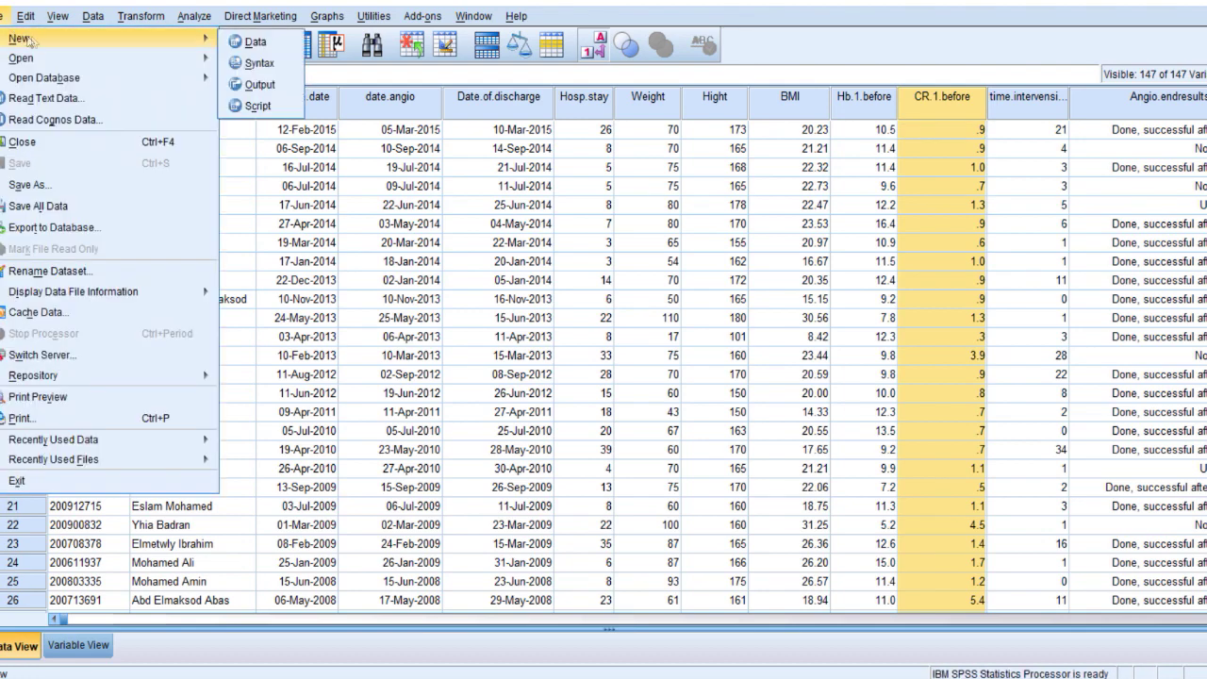
left_click(236, 42)
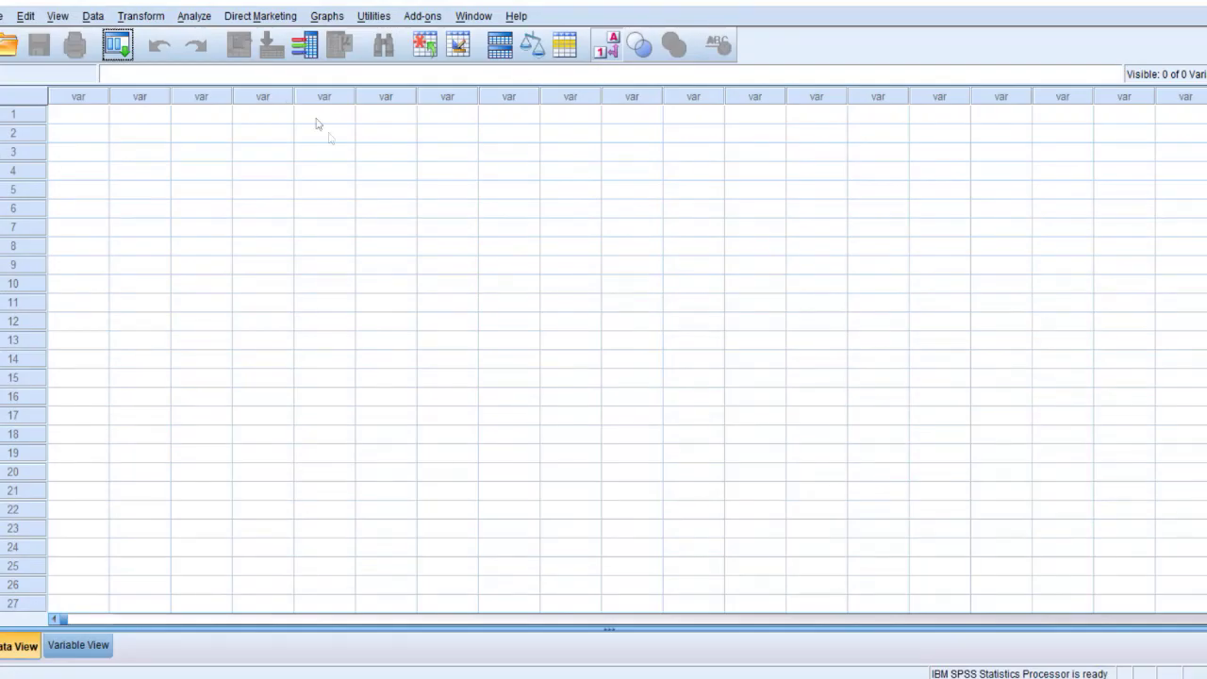
left_click(81, 645)
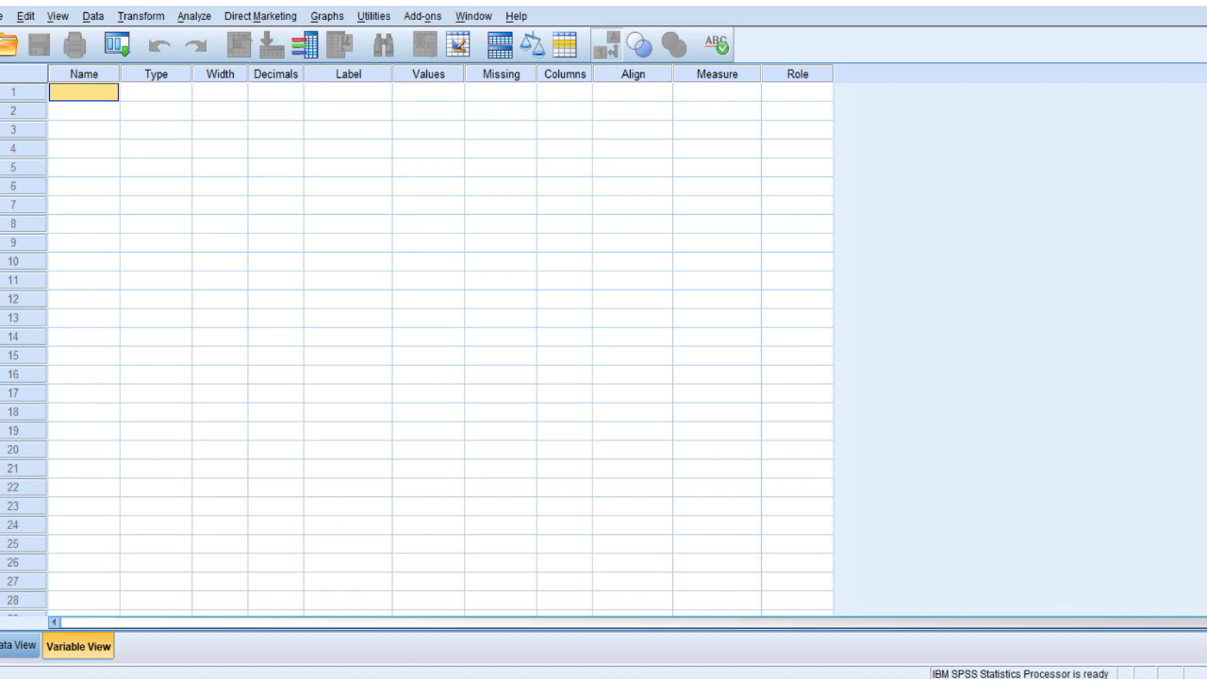
mouse_move(357, 678)
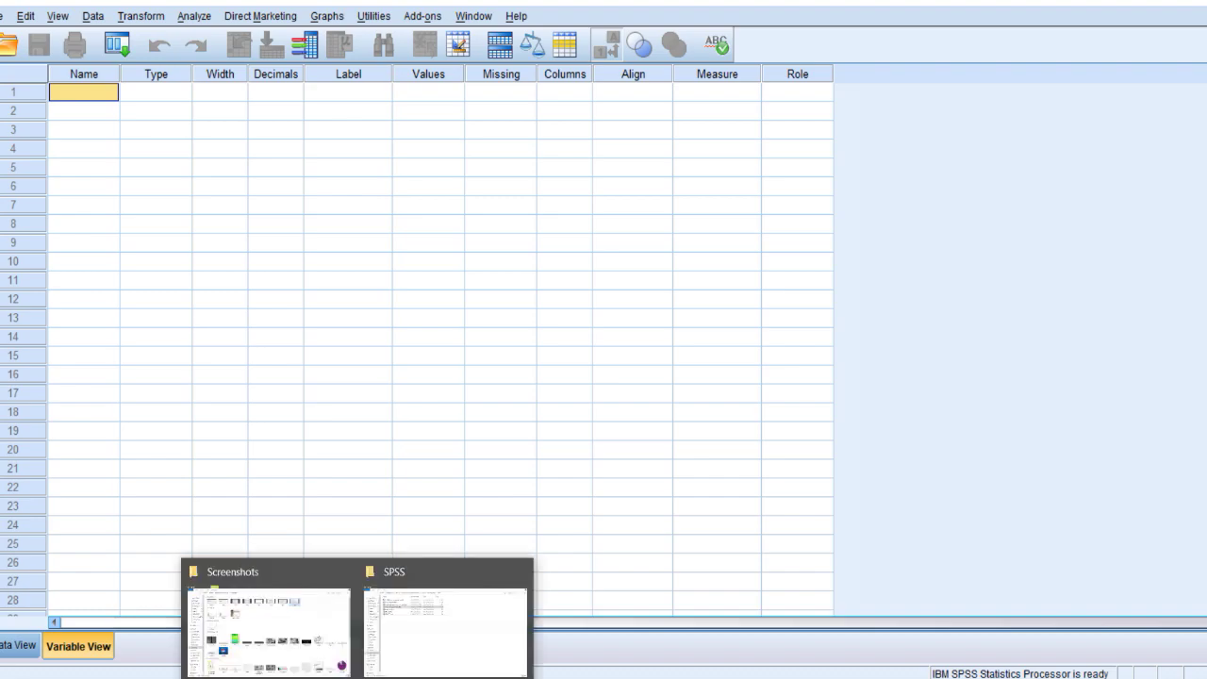
left_click(406, 644)
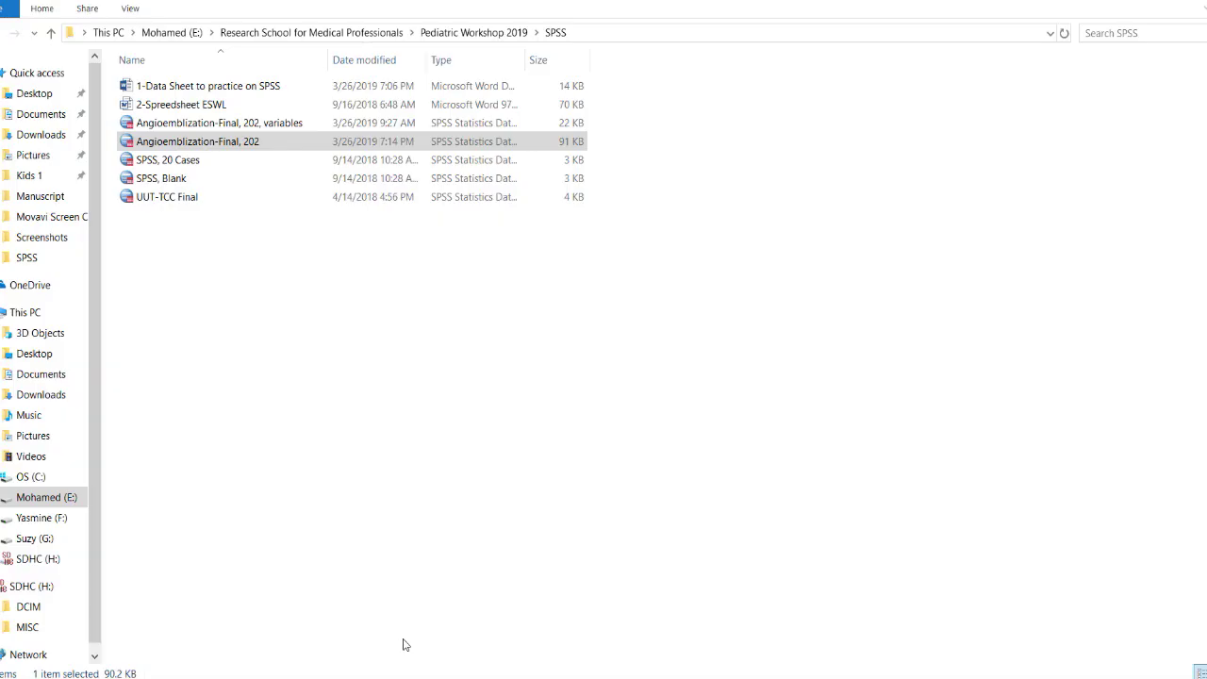
Open the 2-Spreadsheet ESWL document and scroll through its tables to the KUB row.
double_click(234, 104)
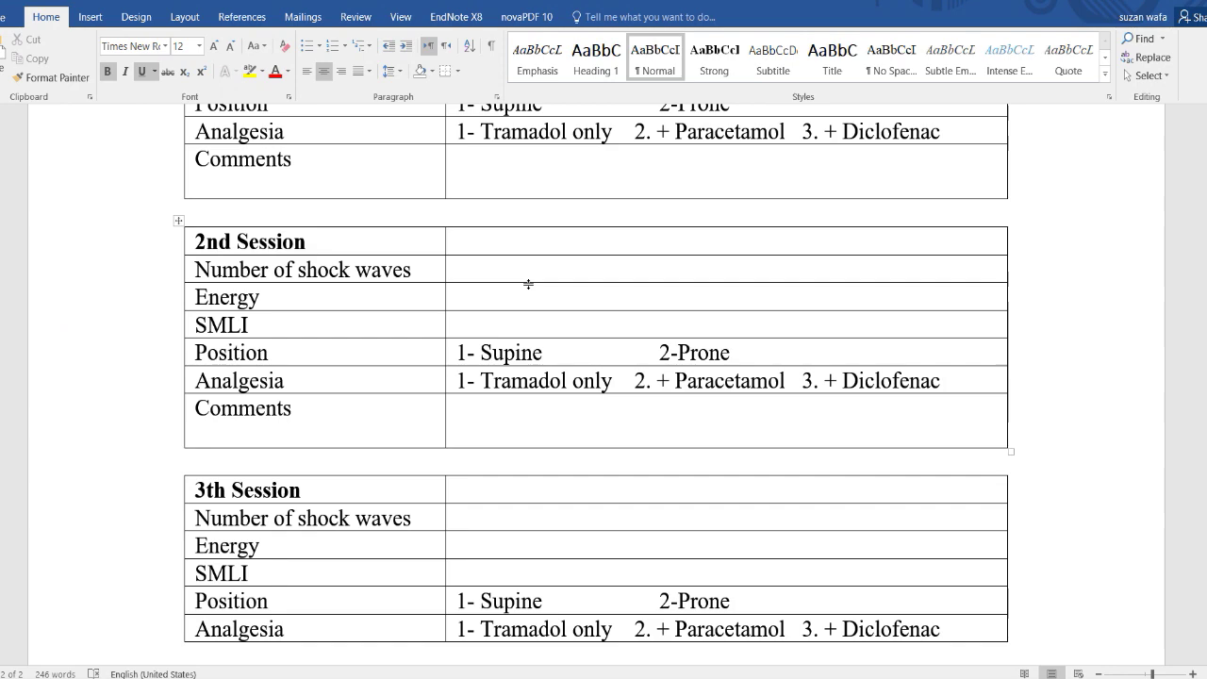
scroll(528, 284, "up", 15)
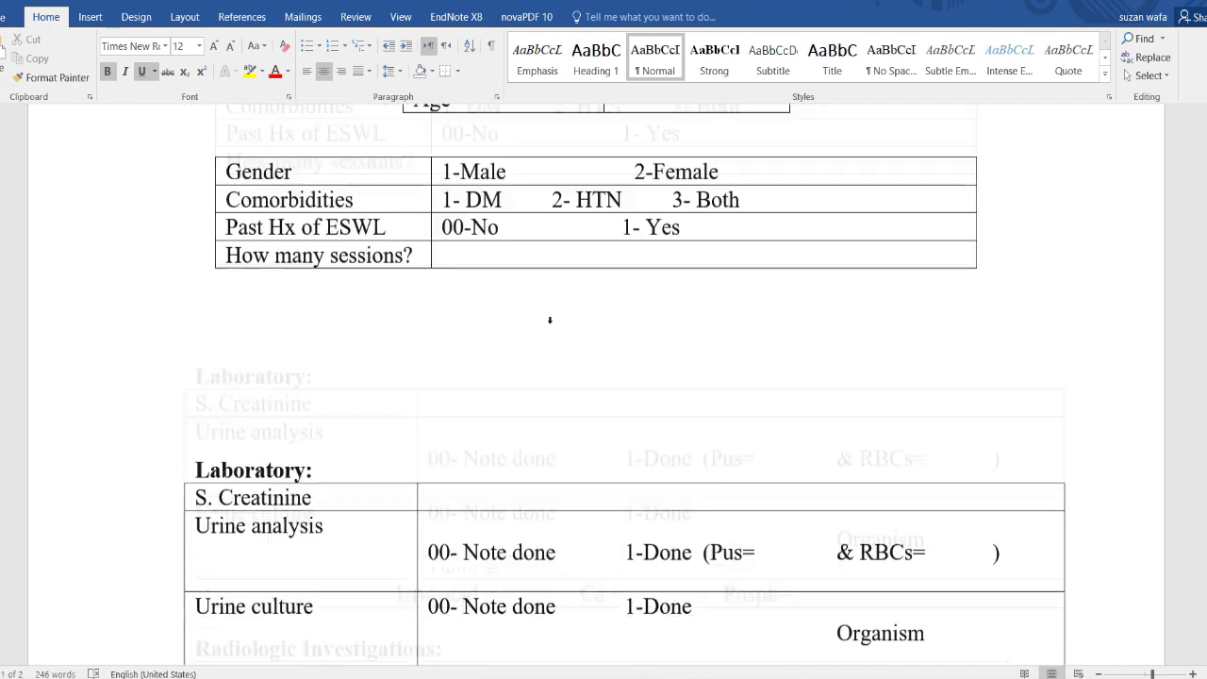
scroll(550, 320, "up", 5)
scroll(552, 324, "down", 5)
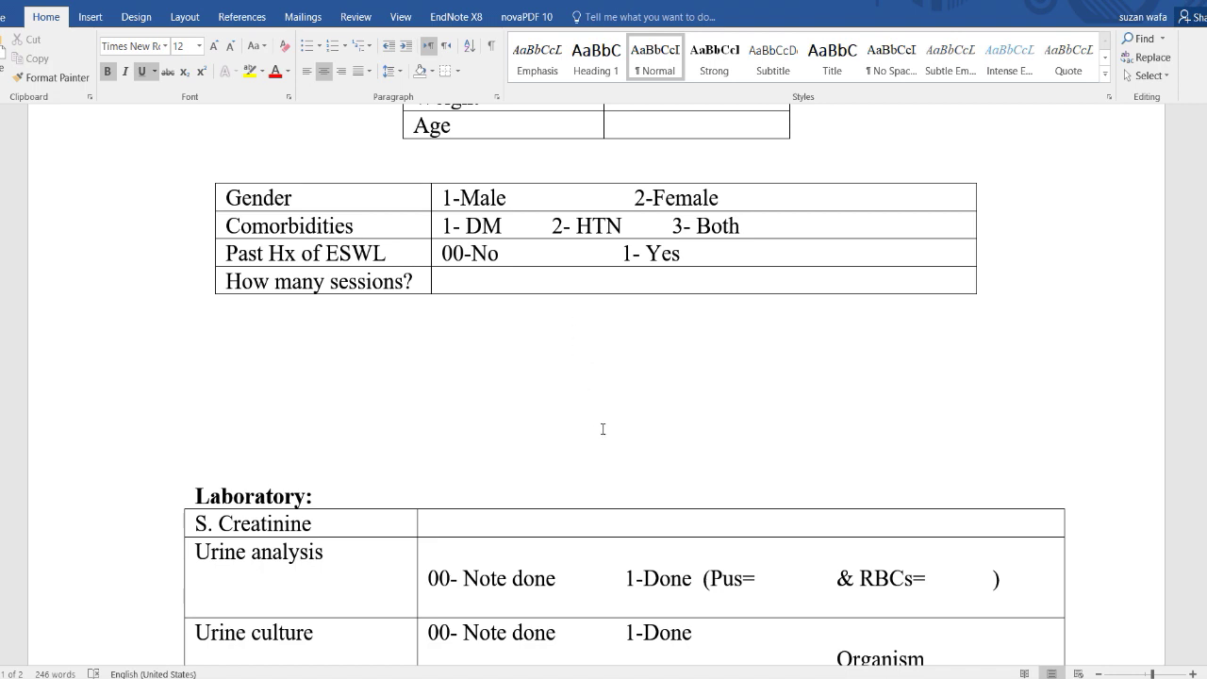
scroll(580, 388, "down", 2)
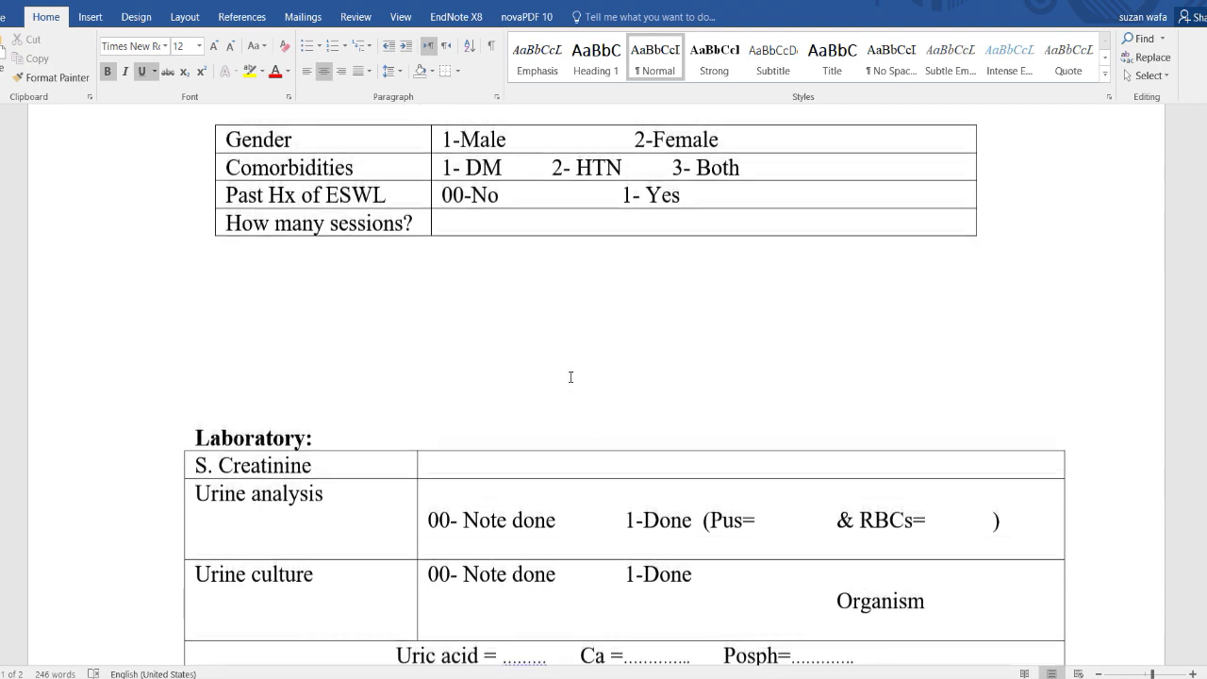
scroll(570, 378, "down", 6)
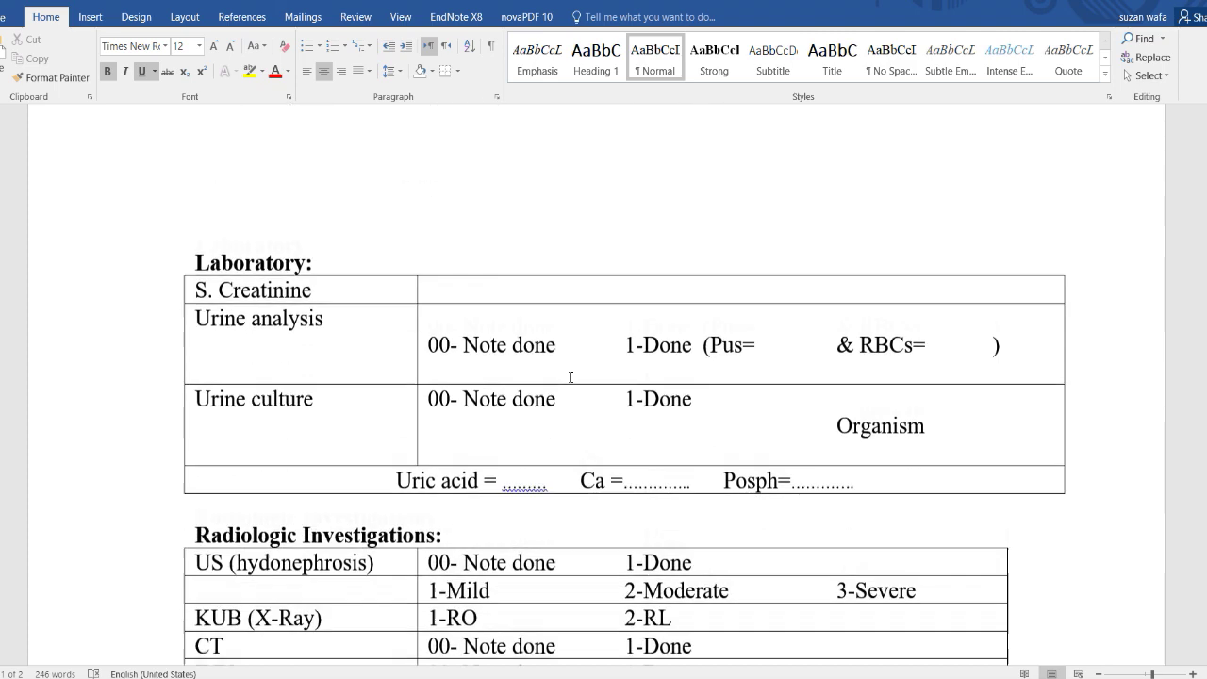
scroll(571, 377, "down", 4)
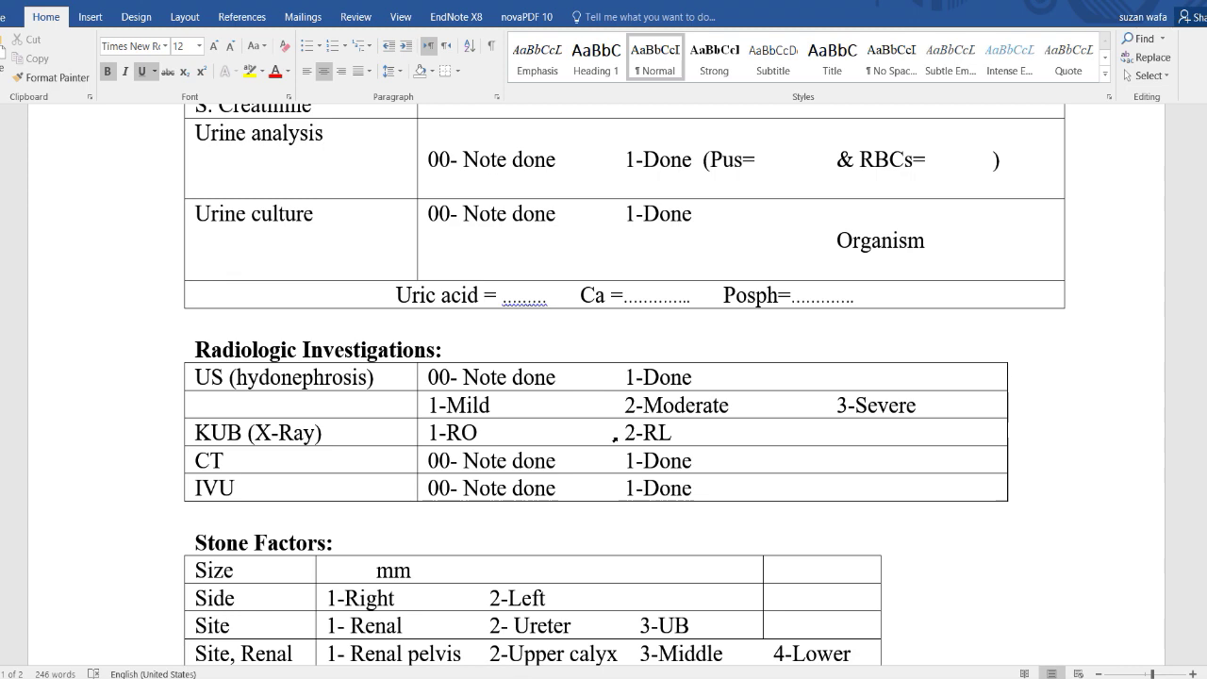
left_click(614, 435)
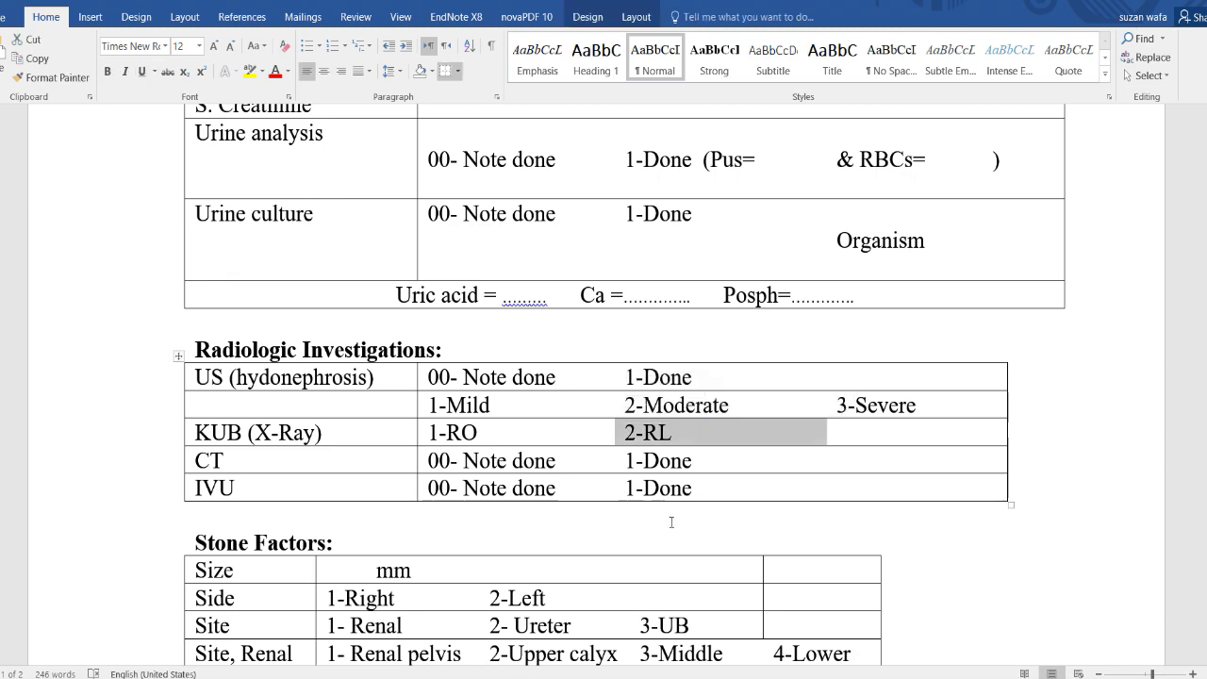
Scroll back to the 1-Male gender code in the patient factors table, then return to the SPSS folder.
scroll(585, 450, "up", 5)
scroll(579, 357, "up", 5)
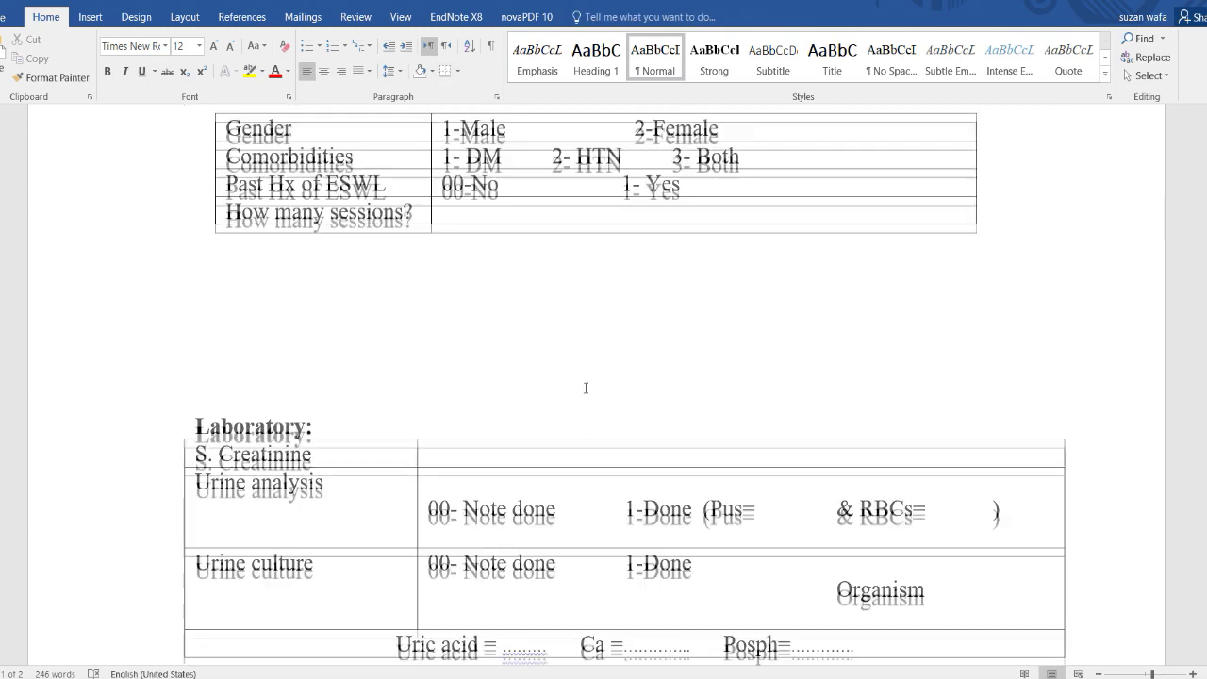
scroll(569, 439, "down", 2)
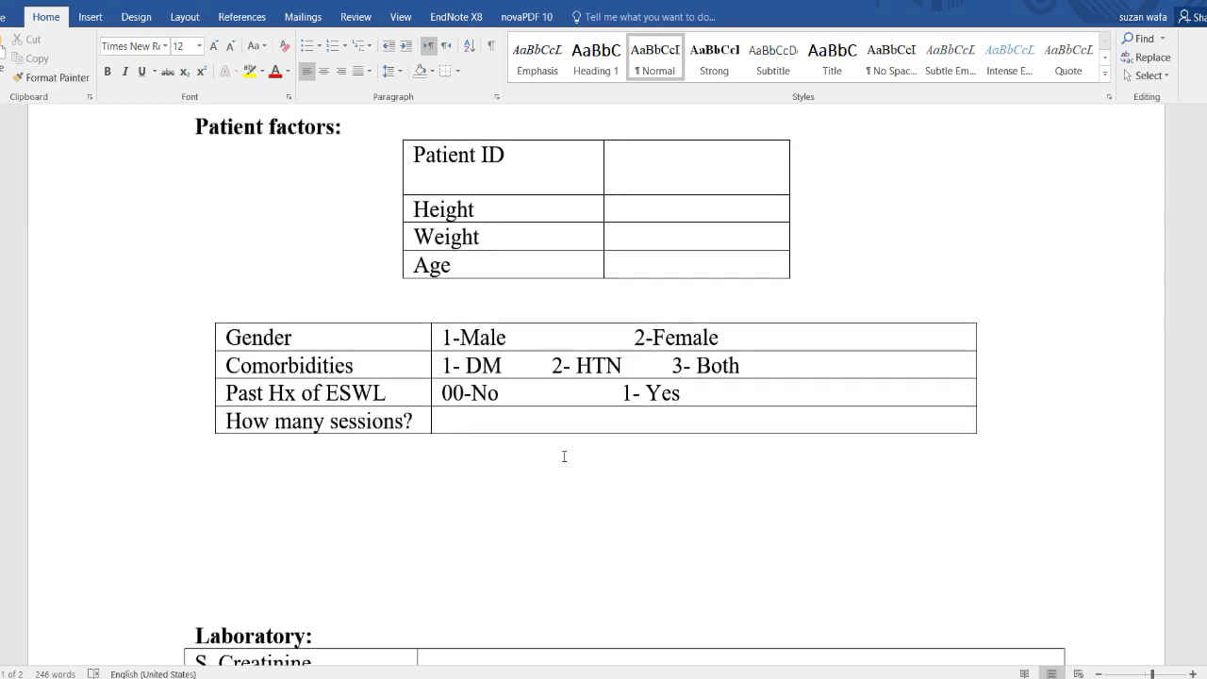
left_click(443, 339)
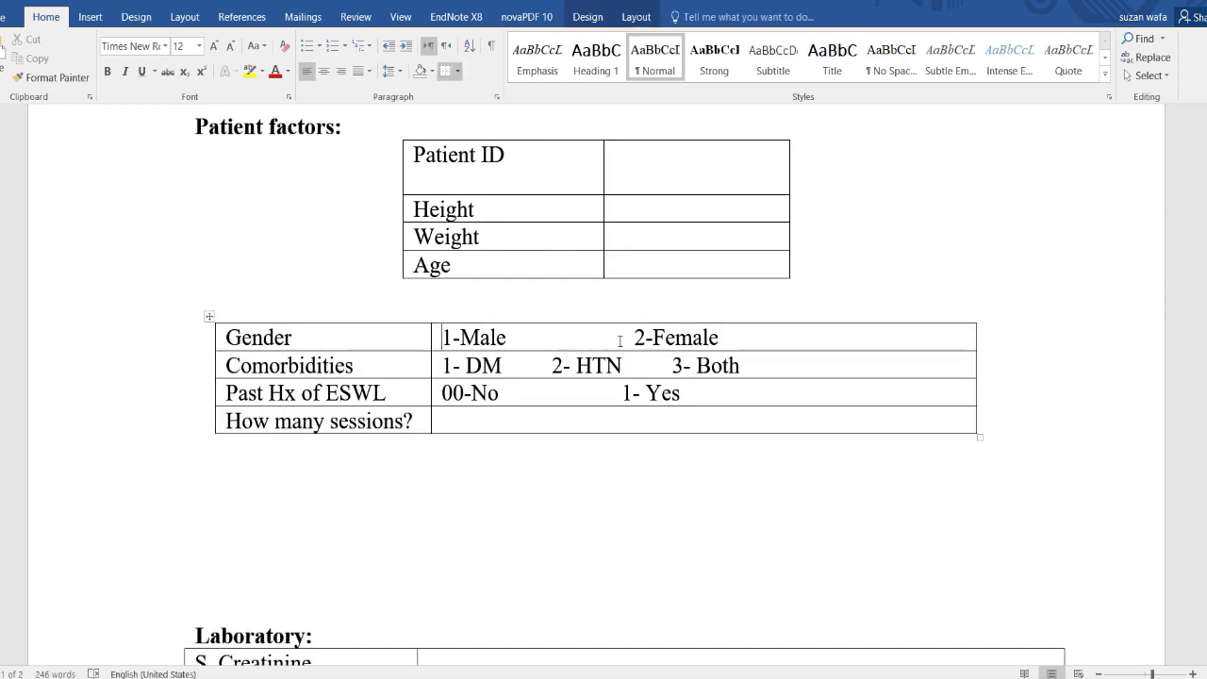
scroll(634, 393, "down", 6)
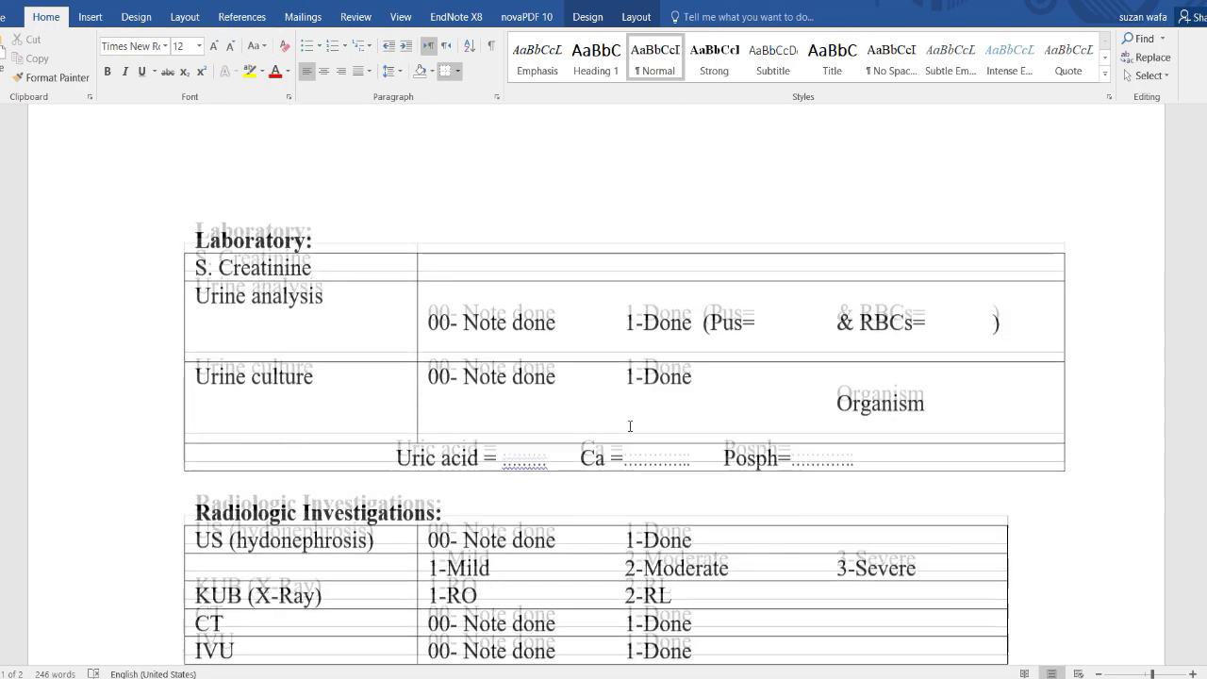
scroll(634, 393, "up", 5)
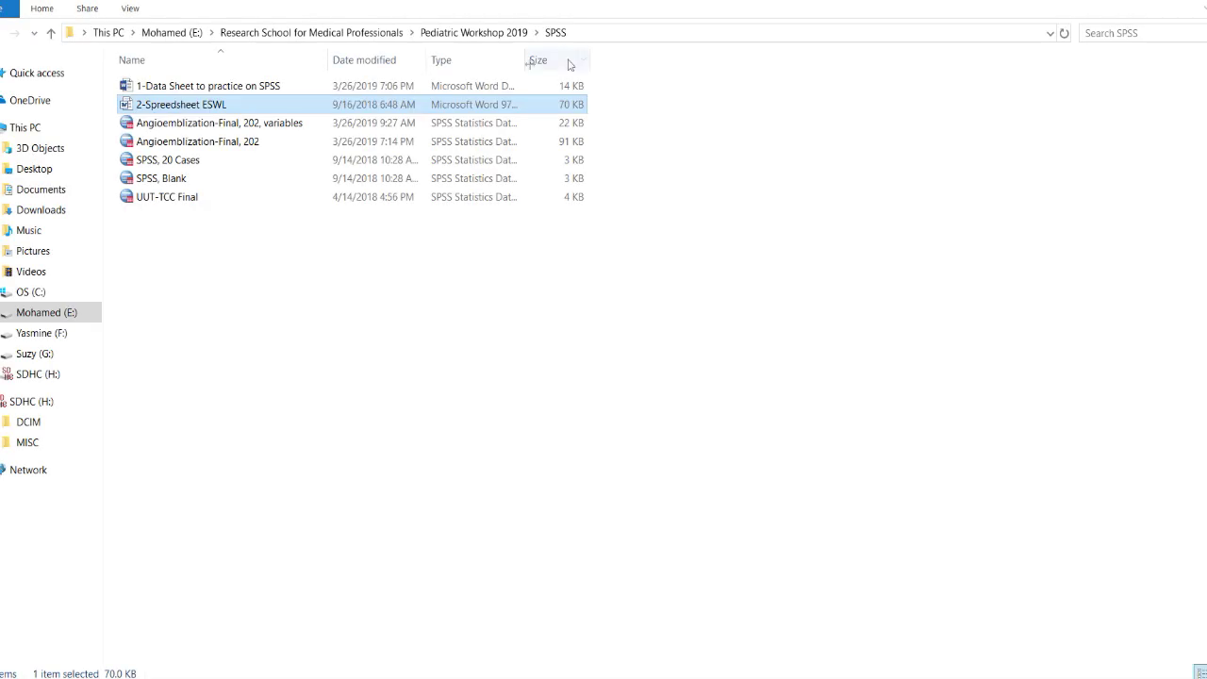
left_click_drag(283, 105, 329, 86)
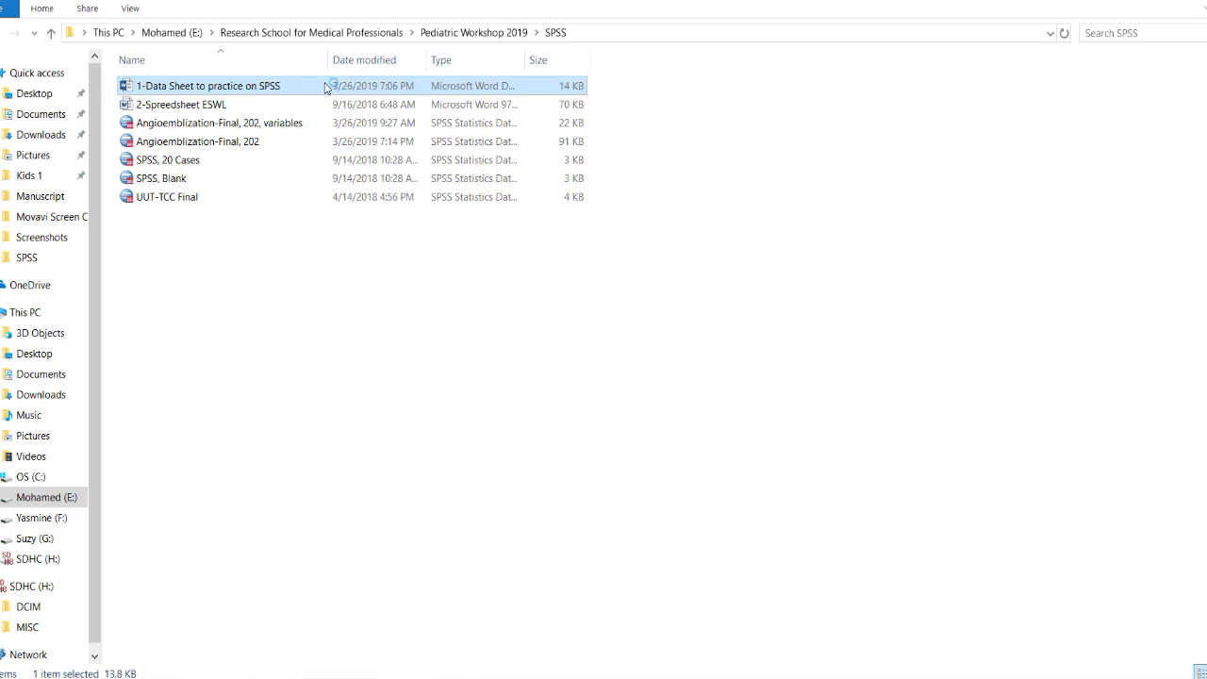
Open '1-Data Sheet to practice on SPSS' in Word and select 'Patient Number' in the first cell.
double_click(329, 86)
scroll(566, 411, "down", 3)
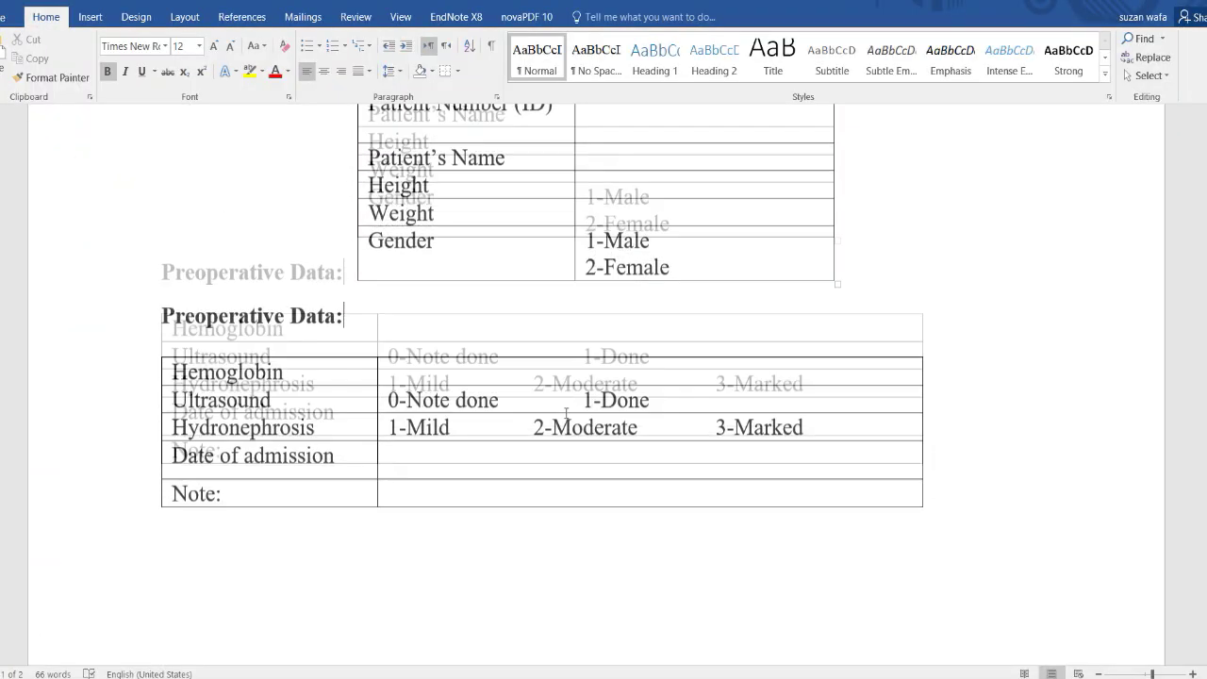
scroll(566, 411, "up", 3)
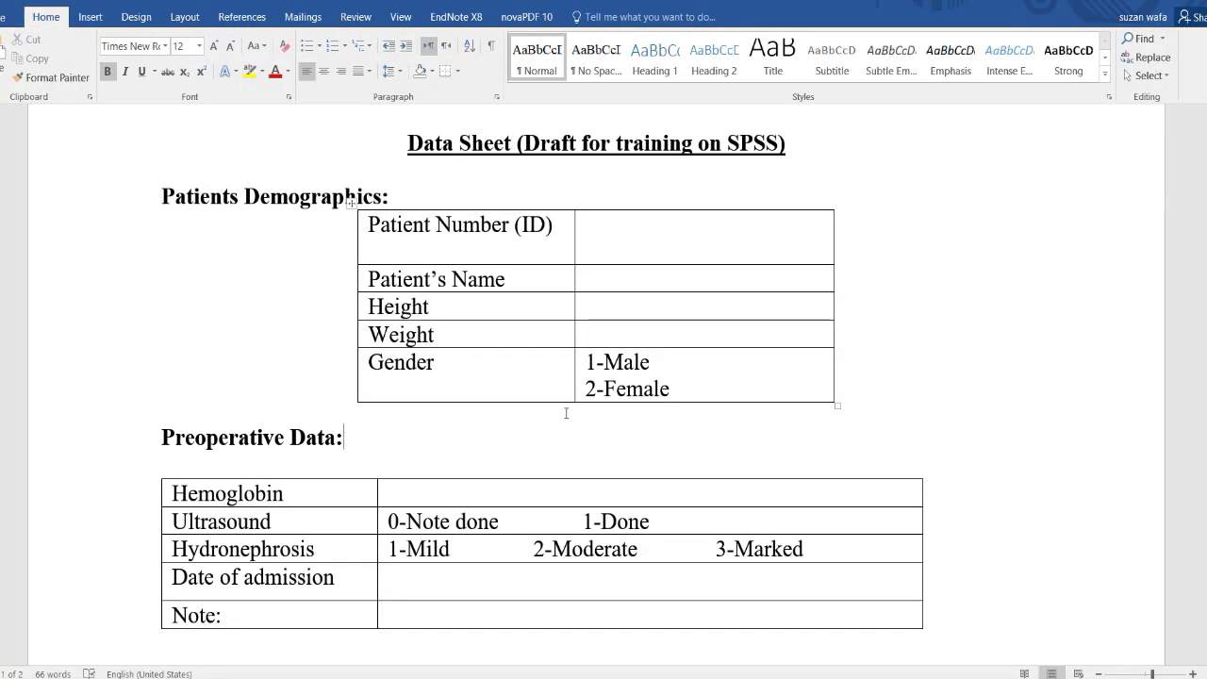
left_click_drag(512, 226, 394, 235)
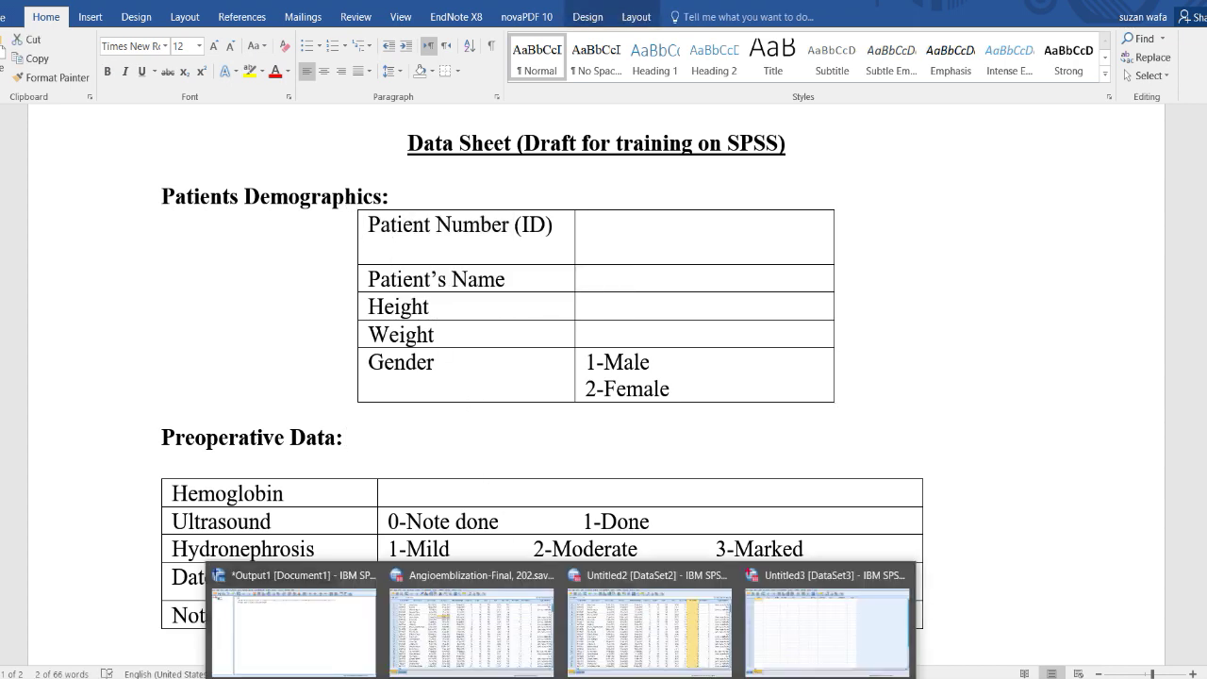
left_click(849, 630)
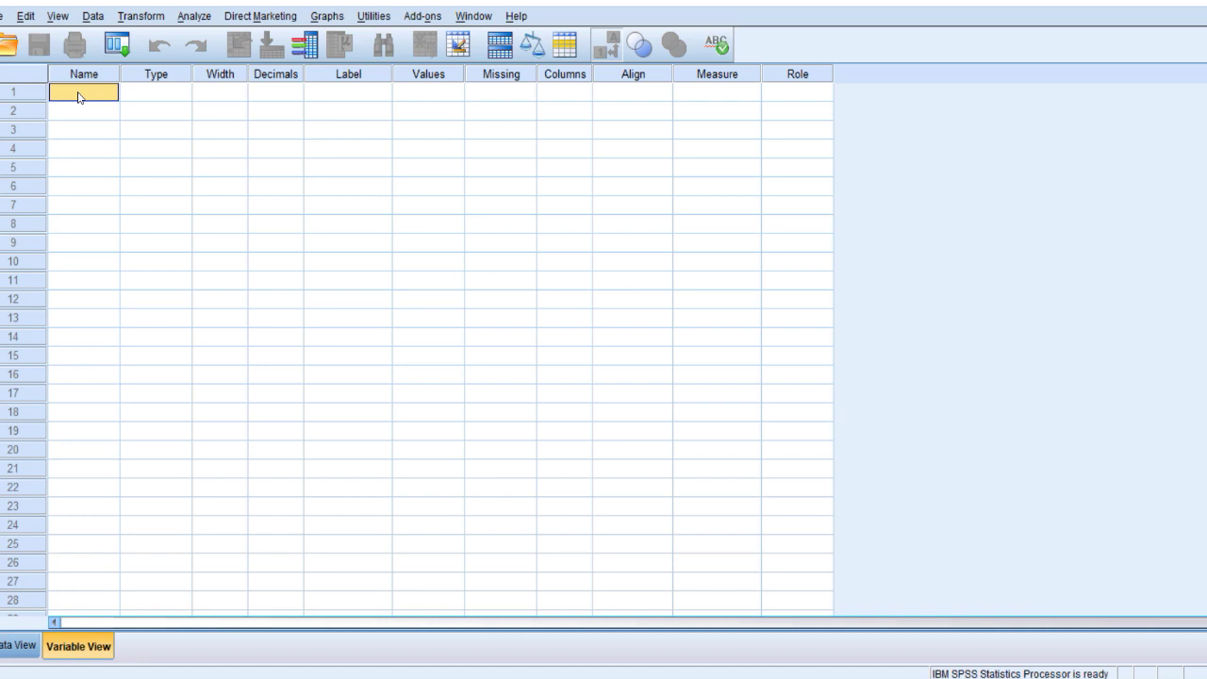
Name the first SPSS variable Patient_number after 'Patient number' is rejected for illegal characters.
key("ctrl+v")
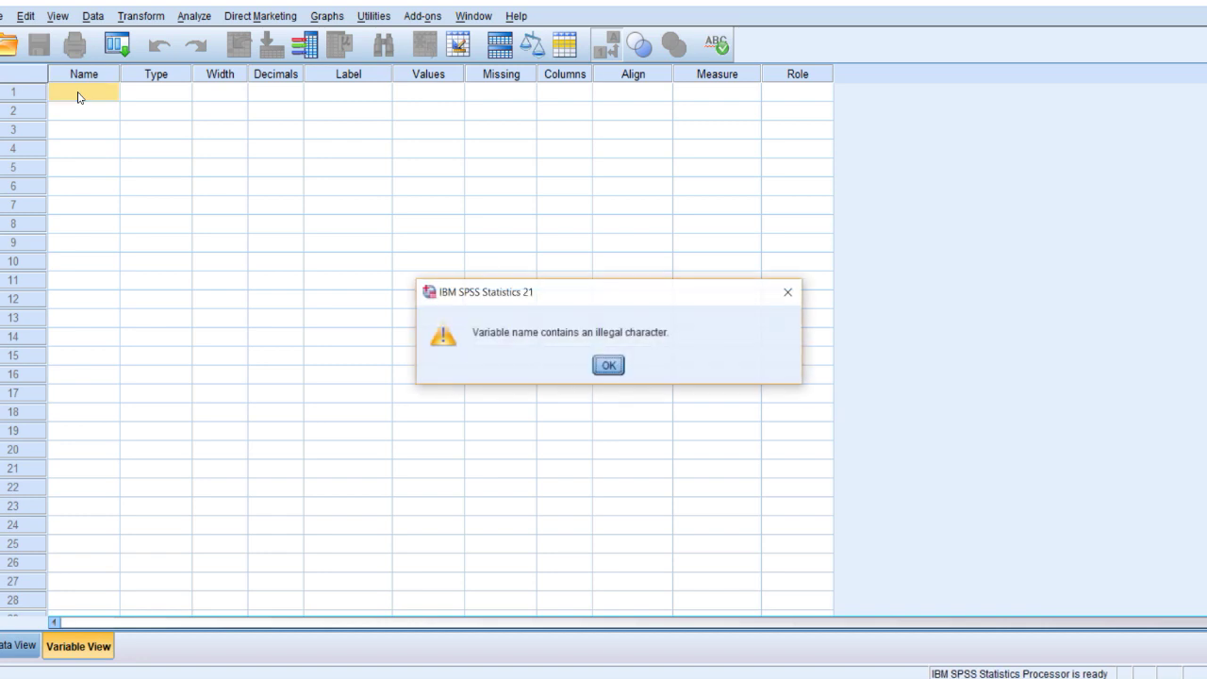
key("Return")
left_click(78, 93)
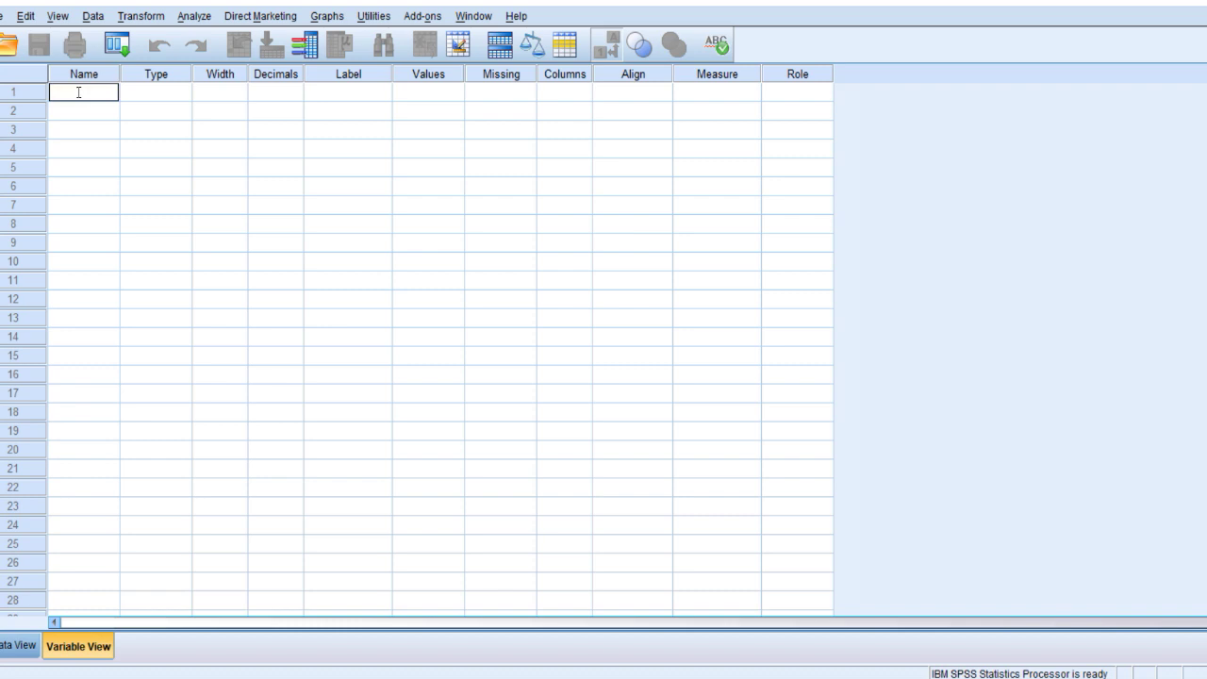
type("Patient number")
key("Return")
key("Return")
left_click(78, 98)
type("Patient_number")
key("Return")
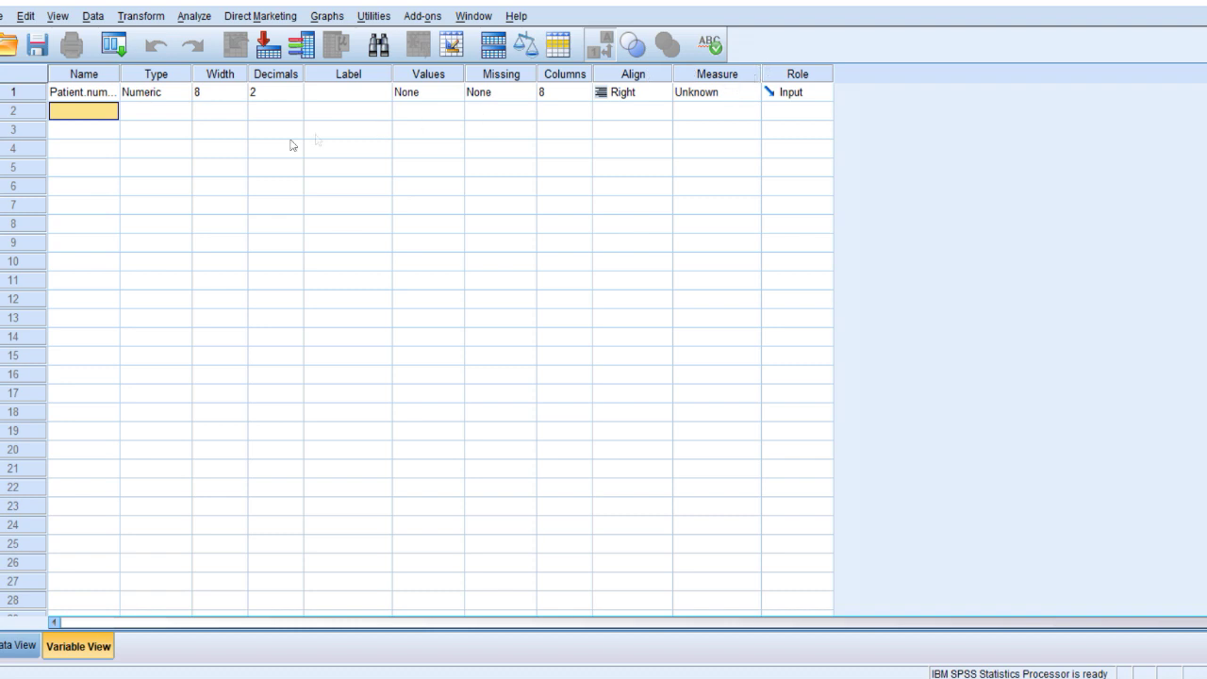
Widen the Name column, check the Height row in the Word sheet, and return to SPSS.
left_click_drag(120, 75, 159, 79)
key("alt+Tab")
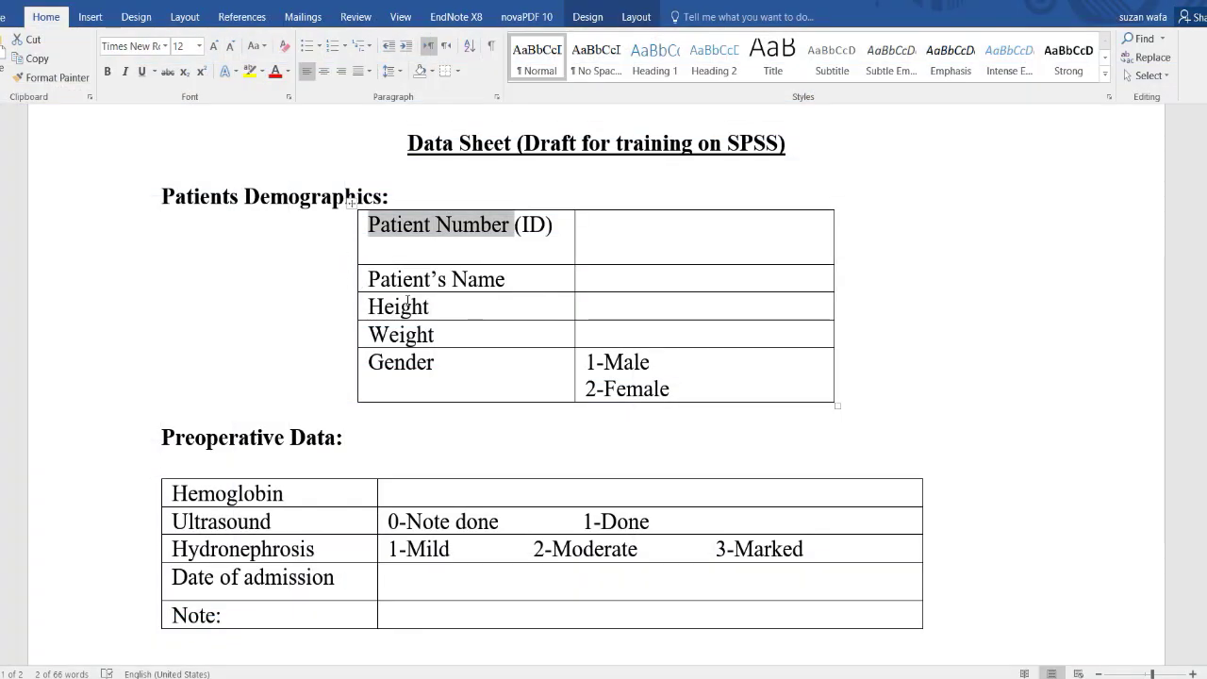
left_click(425, 281)
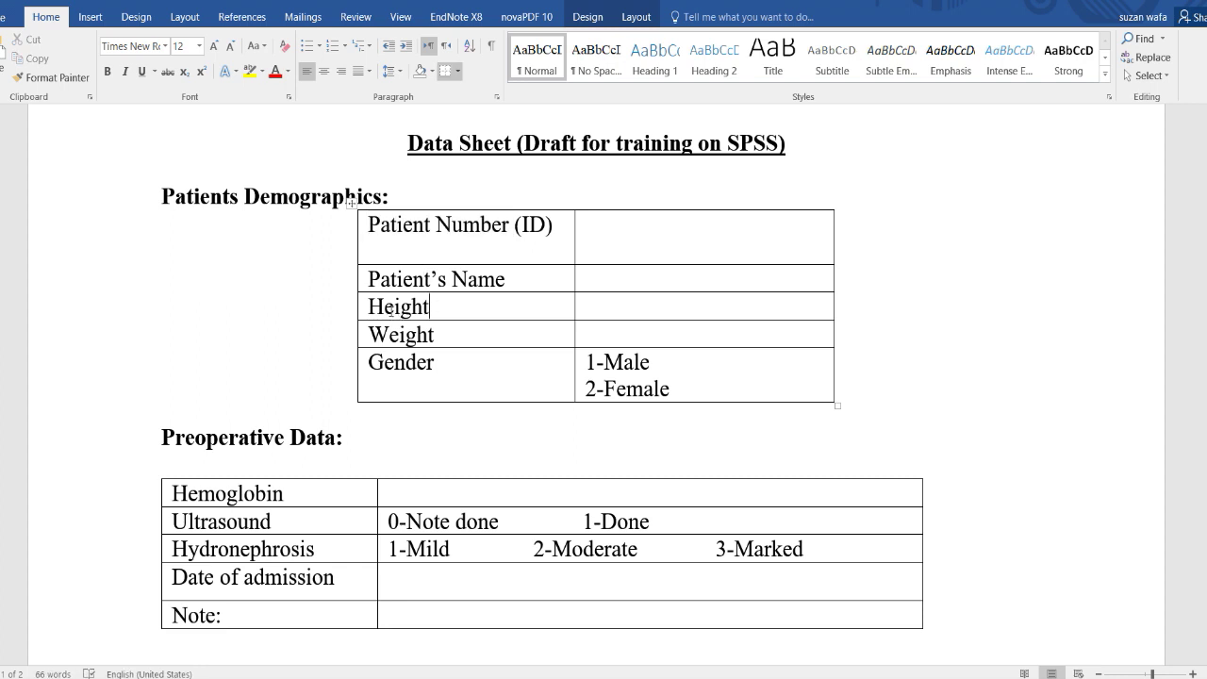
key("alt+Tab")
left_click(58, 130)
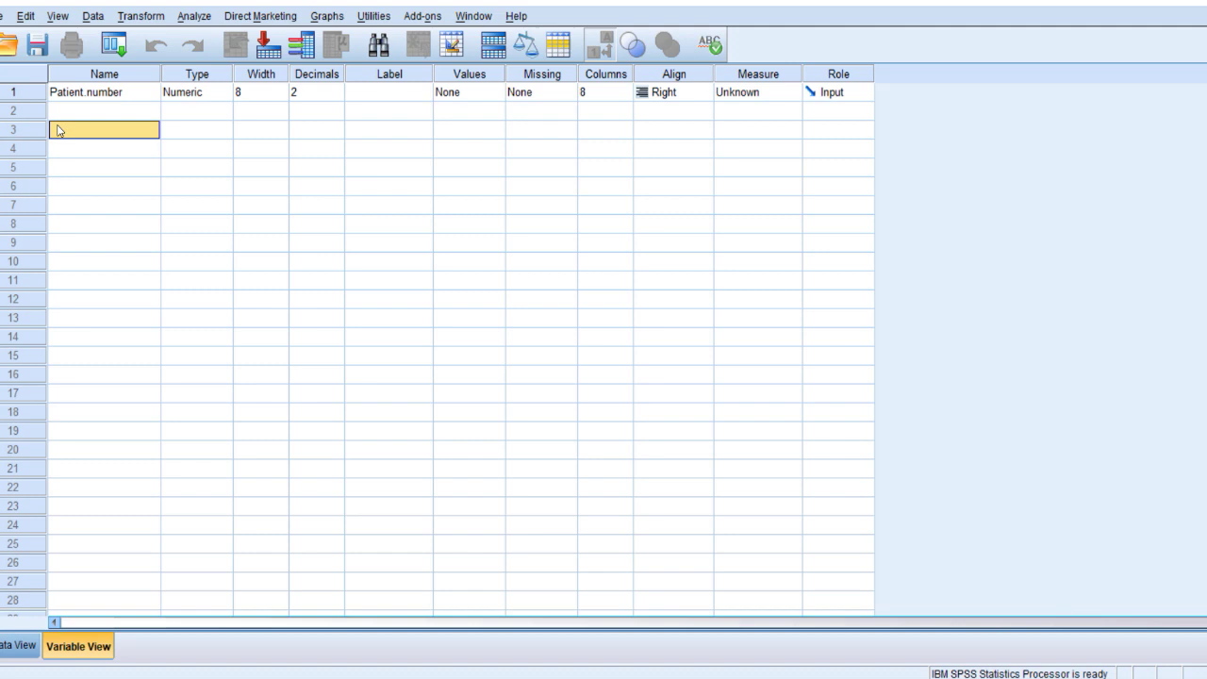
Add Hight as the second variable with Scale measurement level.
left_click(52, 116)
type("Hight")
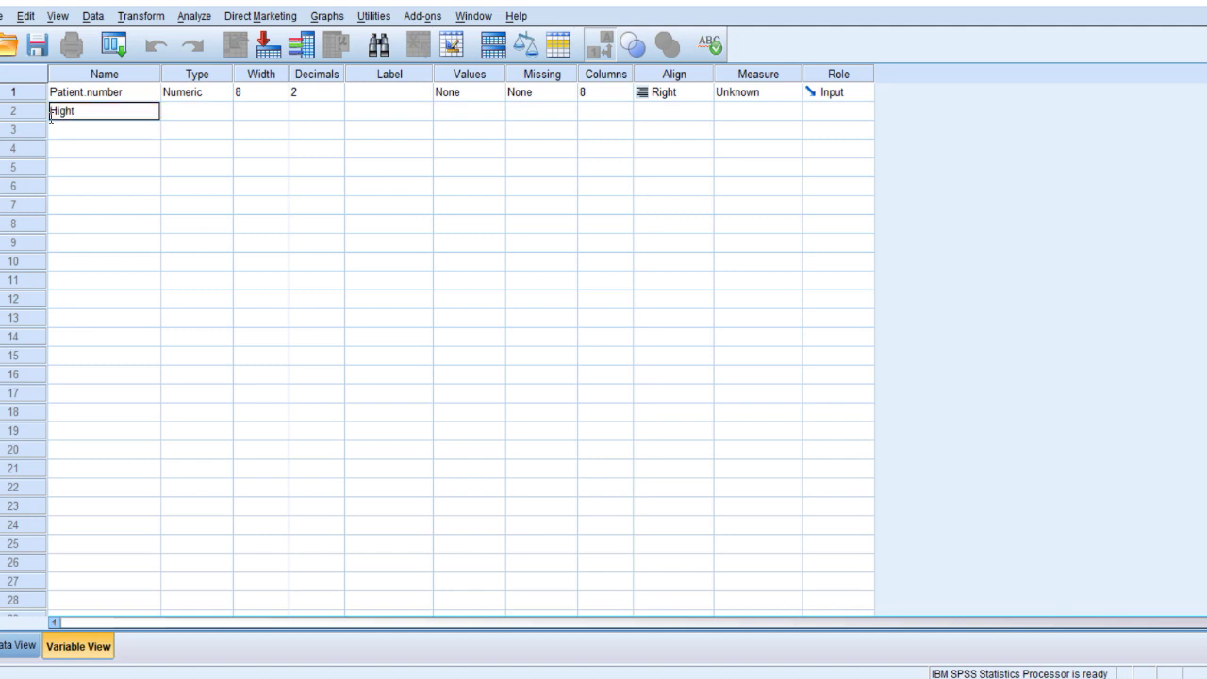
key("Return")
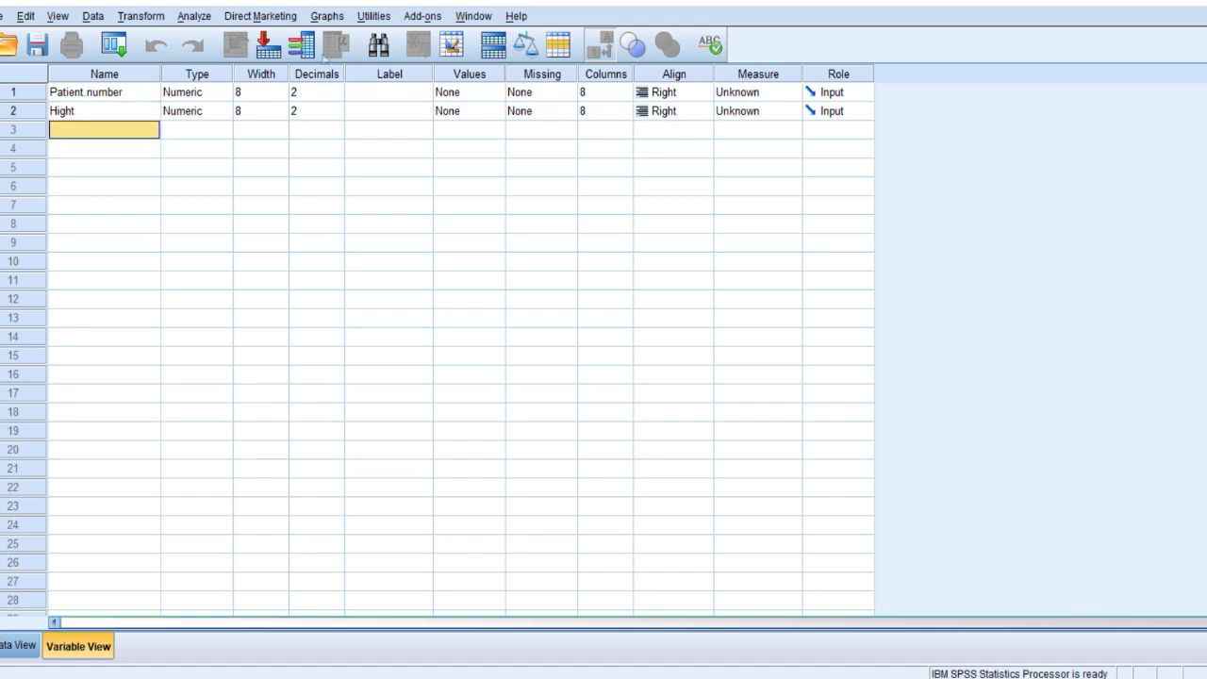
left_click(759, 111)
left_click(760, 129)
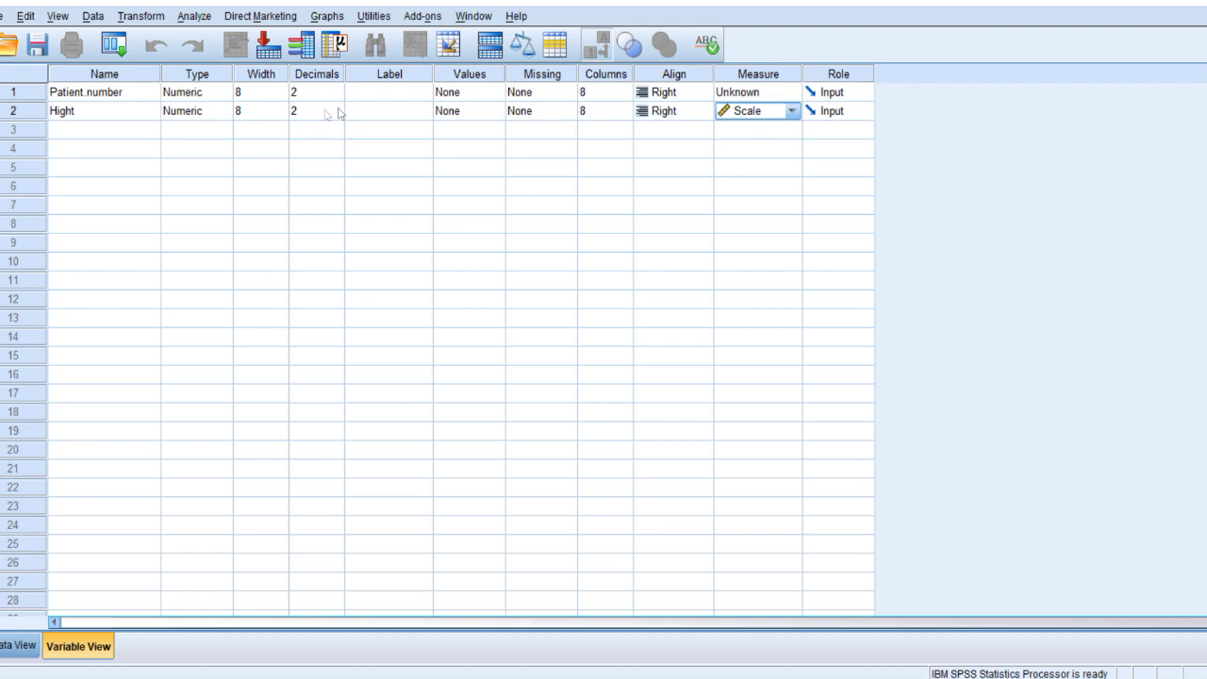
Enter 175 as the first Hight value and reduce Hight's decimals to 0.
double_click(5, 116)
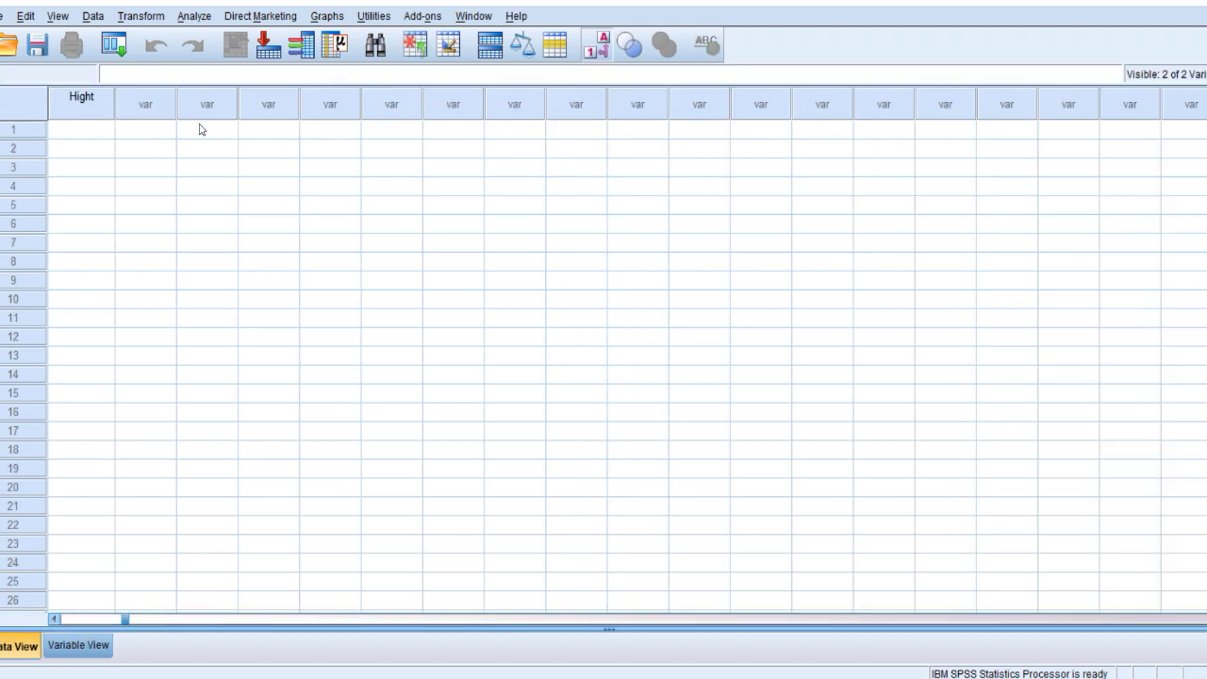
left_click(86, 133)
type("175")
key("Return")
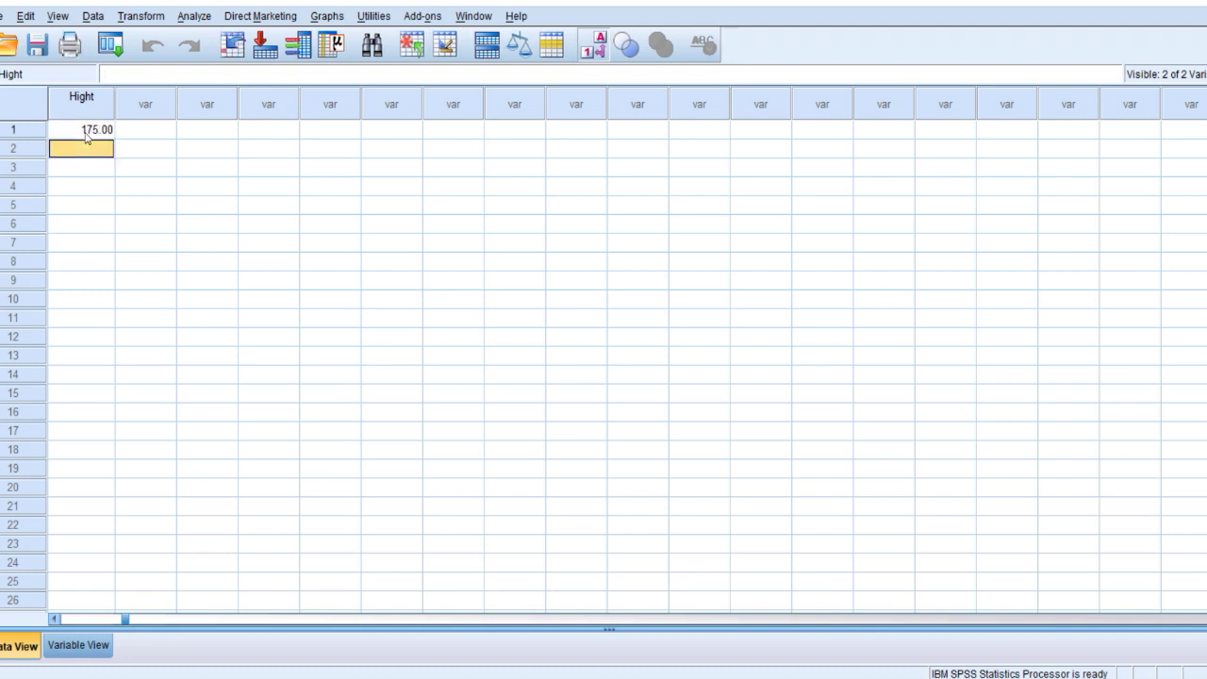
left_click(86, 133)
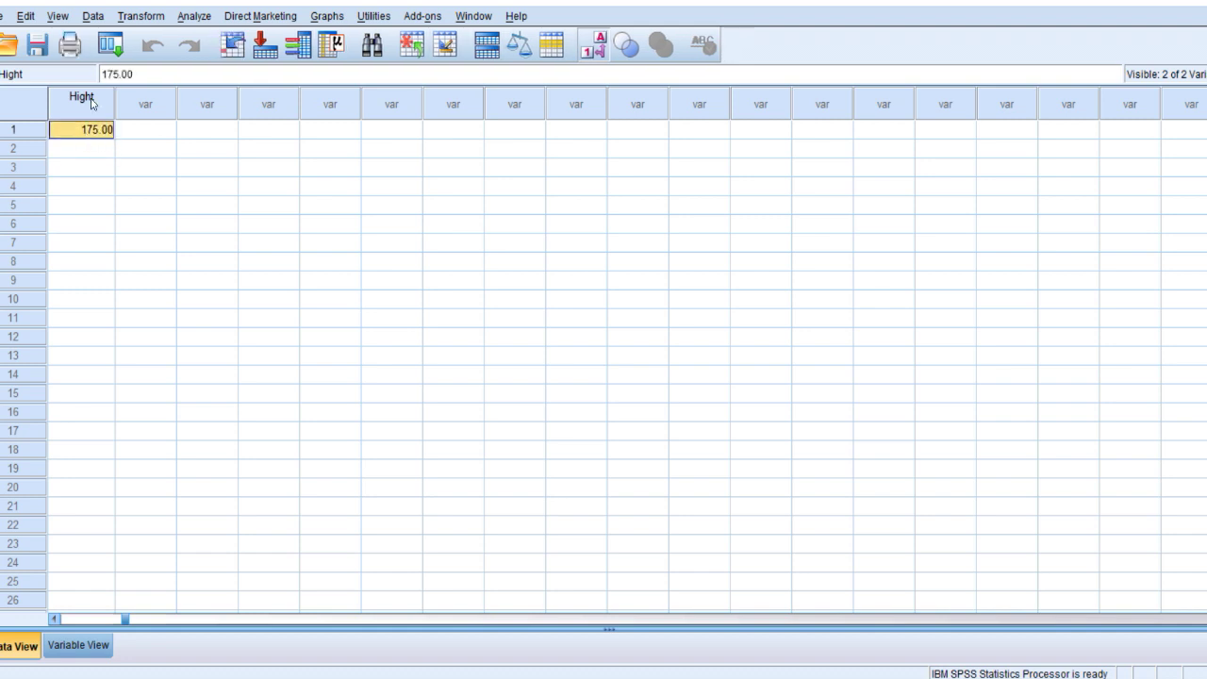
double_click(92, 102)
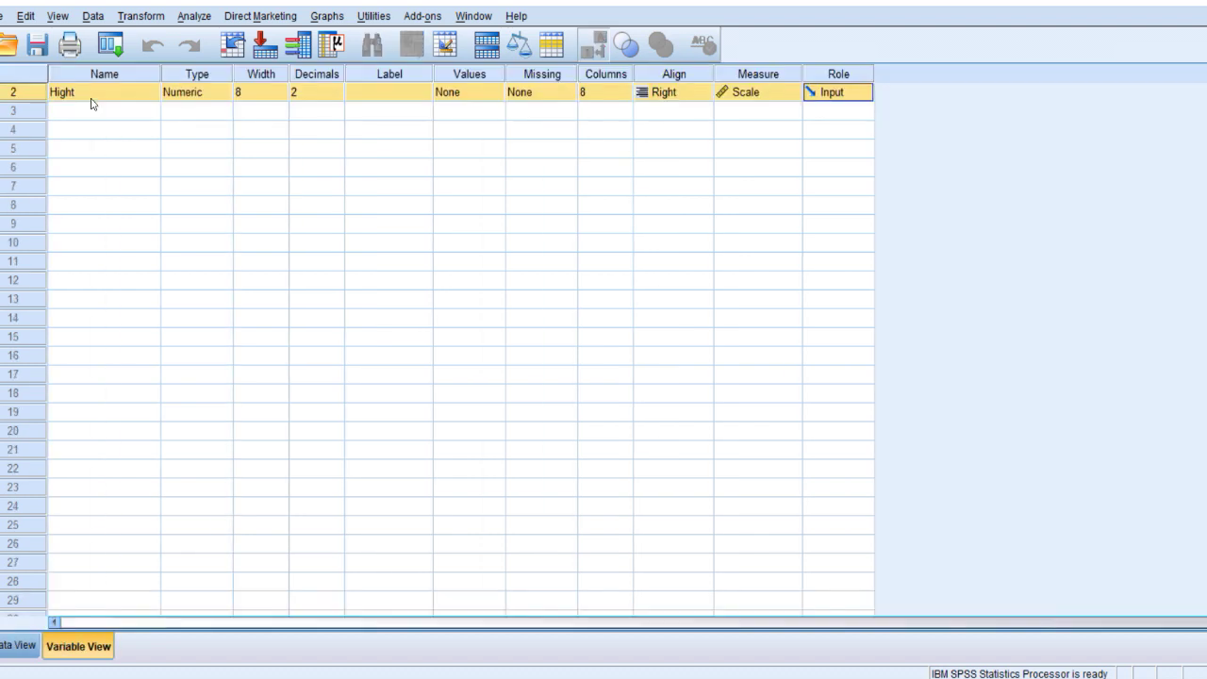
left_click(338, 98)
left_click(338, 97)
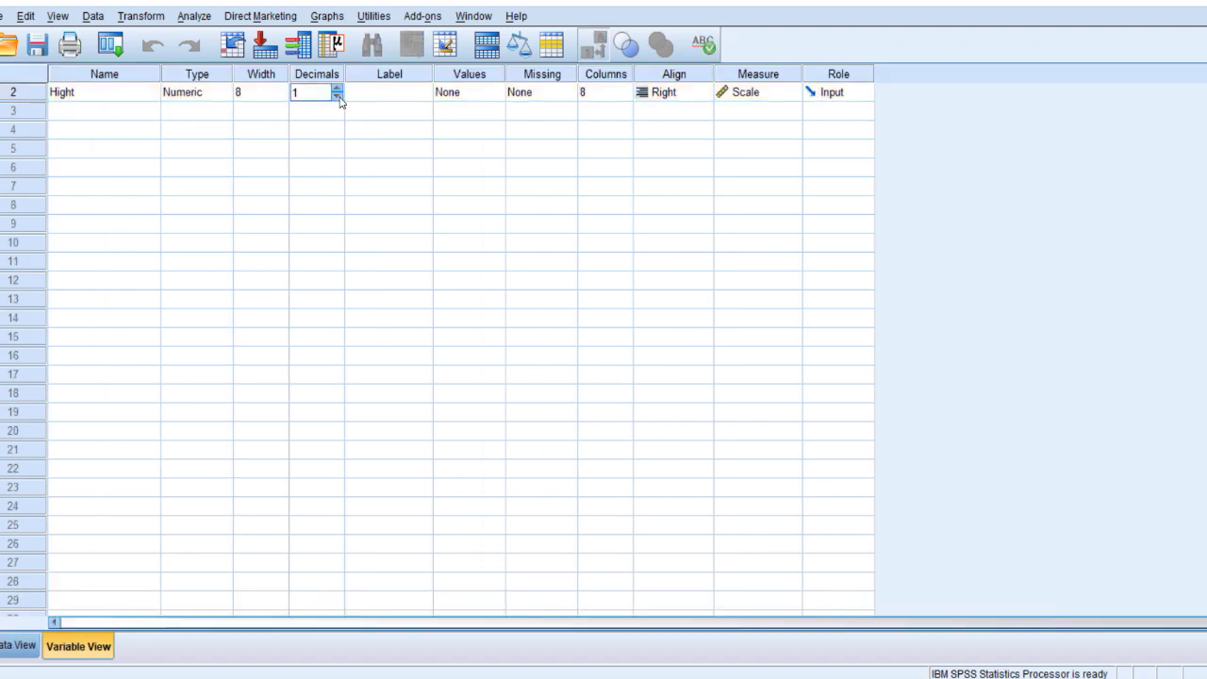
left_click(77, 117)
Add a Scale variable named Weight, then look up the Gender entry in the Word sheet.
scroll(78, 123, "up", 1)
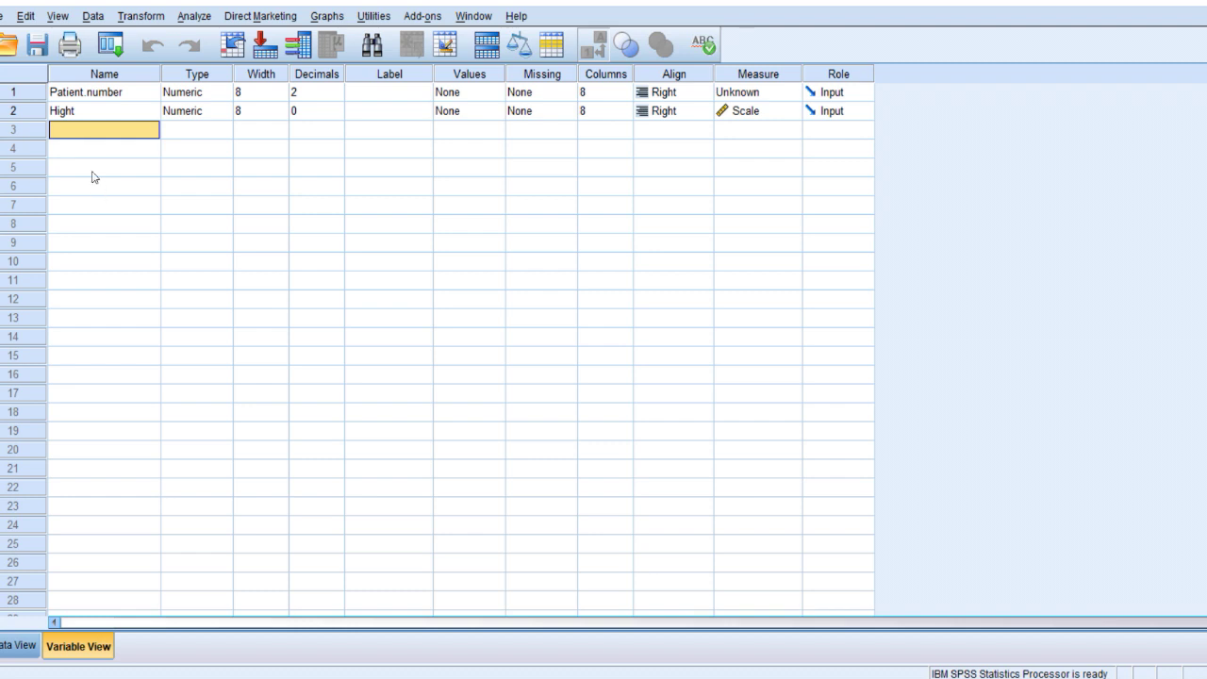
type("W")
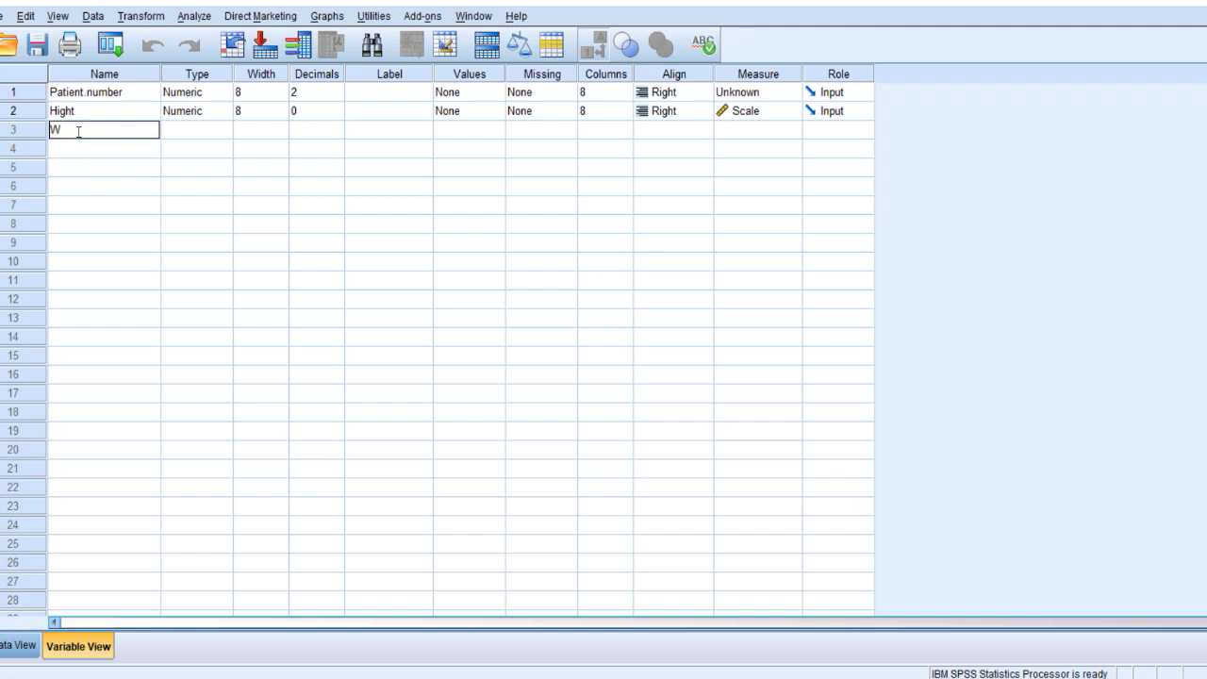
type("eight")
key("Return")
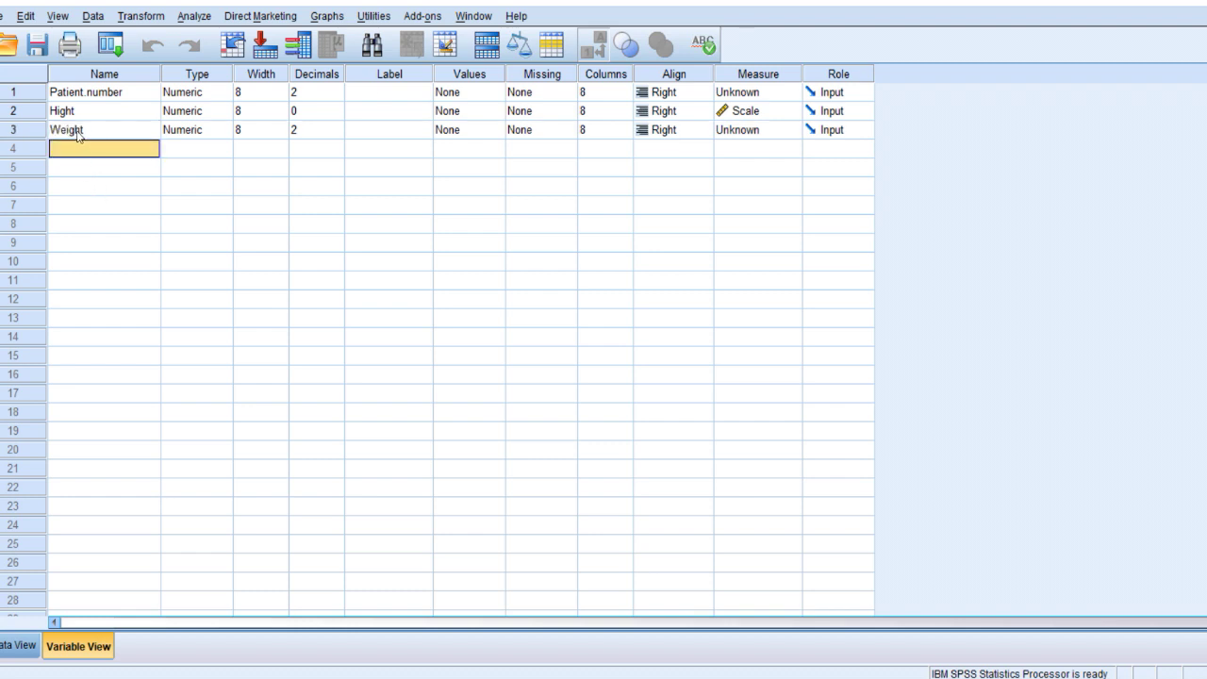
left_click(721, 132)
left_click(731, 149)
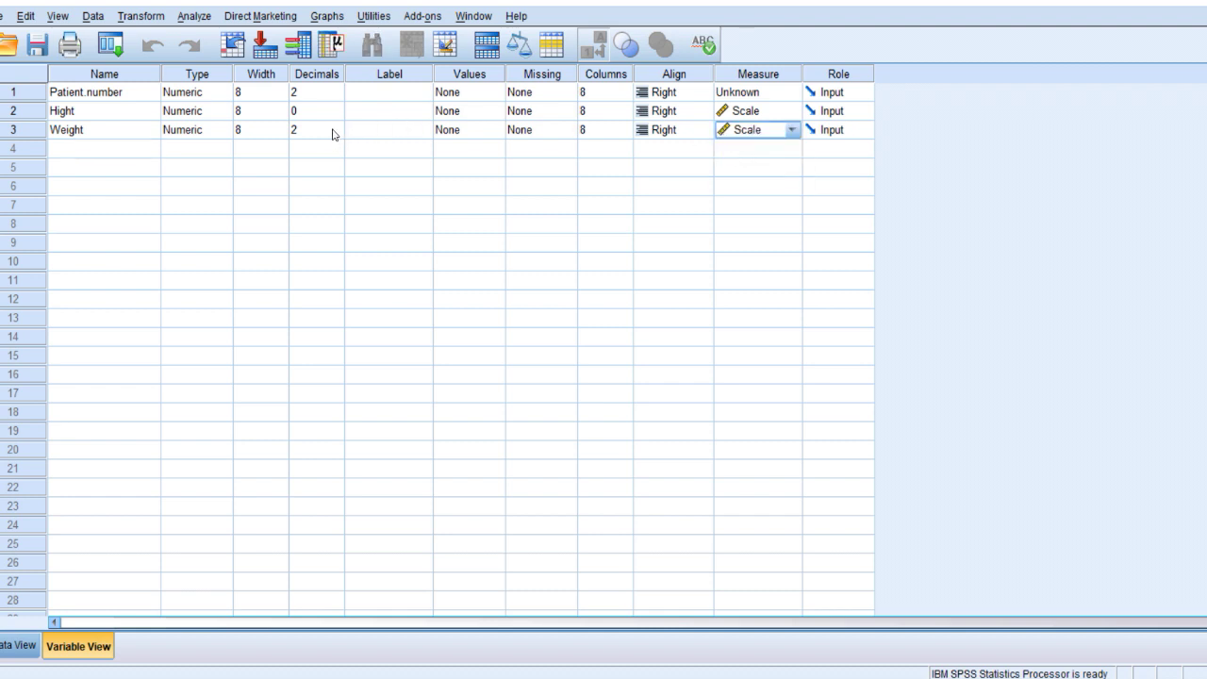
left_click(100, 151)
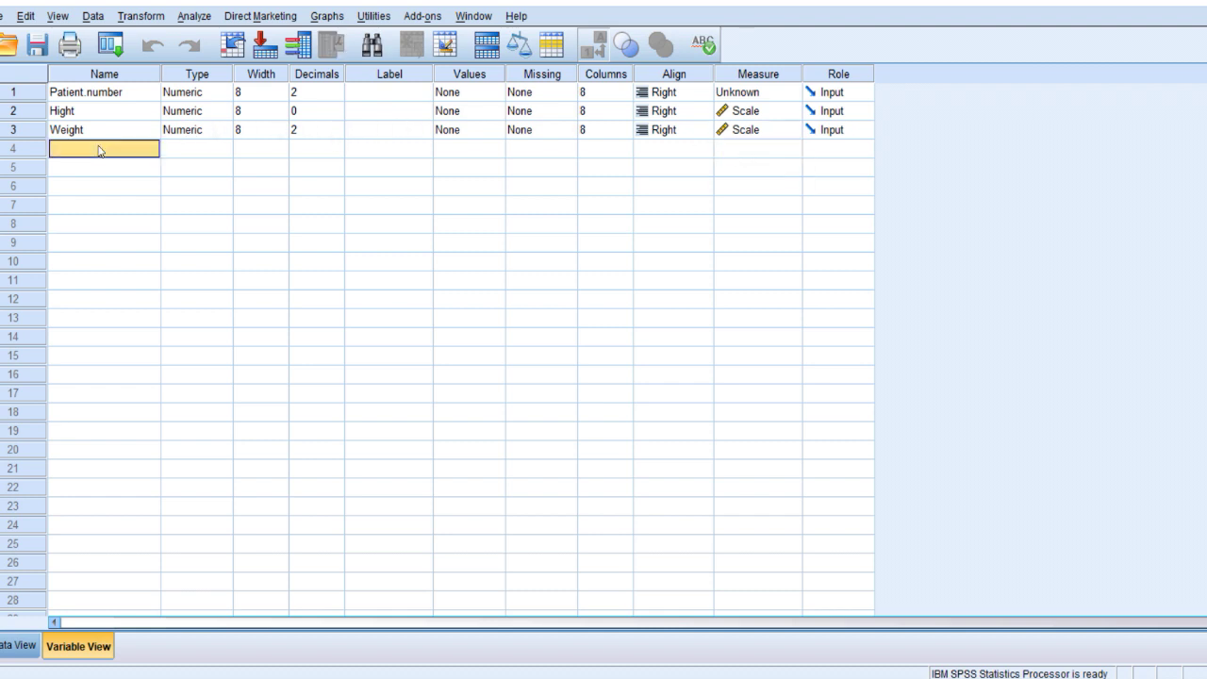
key("alt+Tab")
double_click(410, 366)
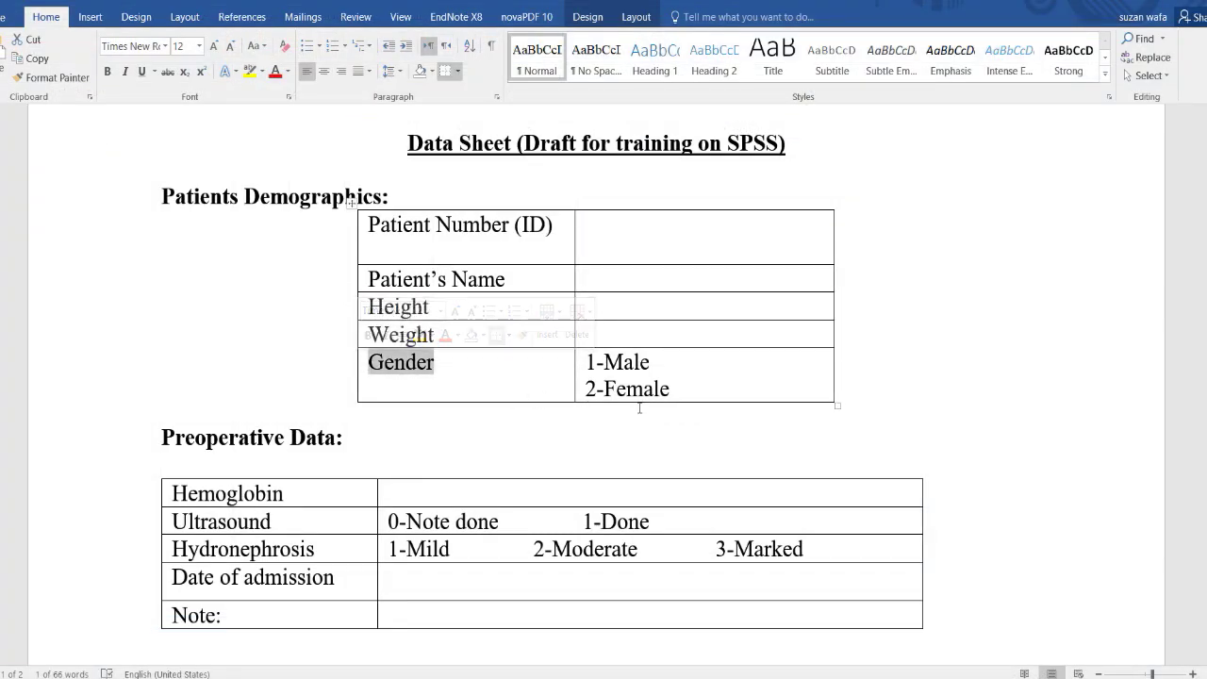
Select the Gender codes 1-Male and 2-Female in Word and start typing Gender in SPSS.
left_click(644, 364)
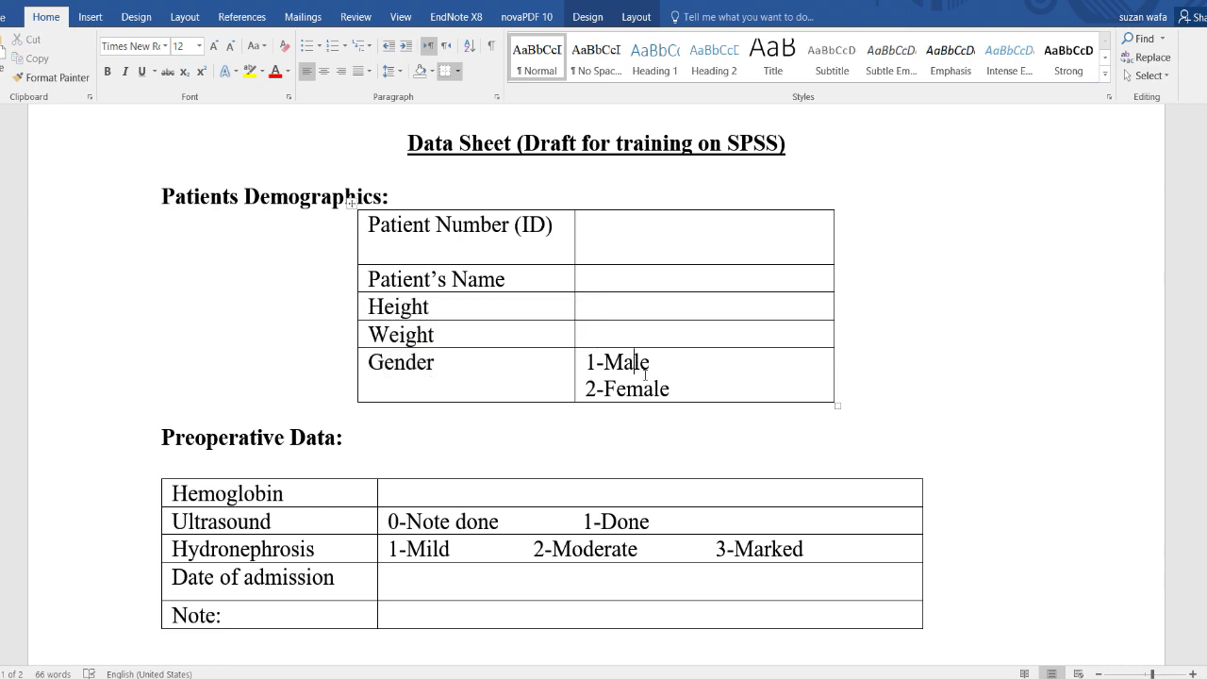
key("Down")
left_click_drag(674, 392, 599, 364)
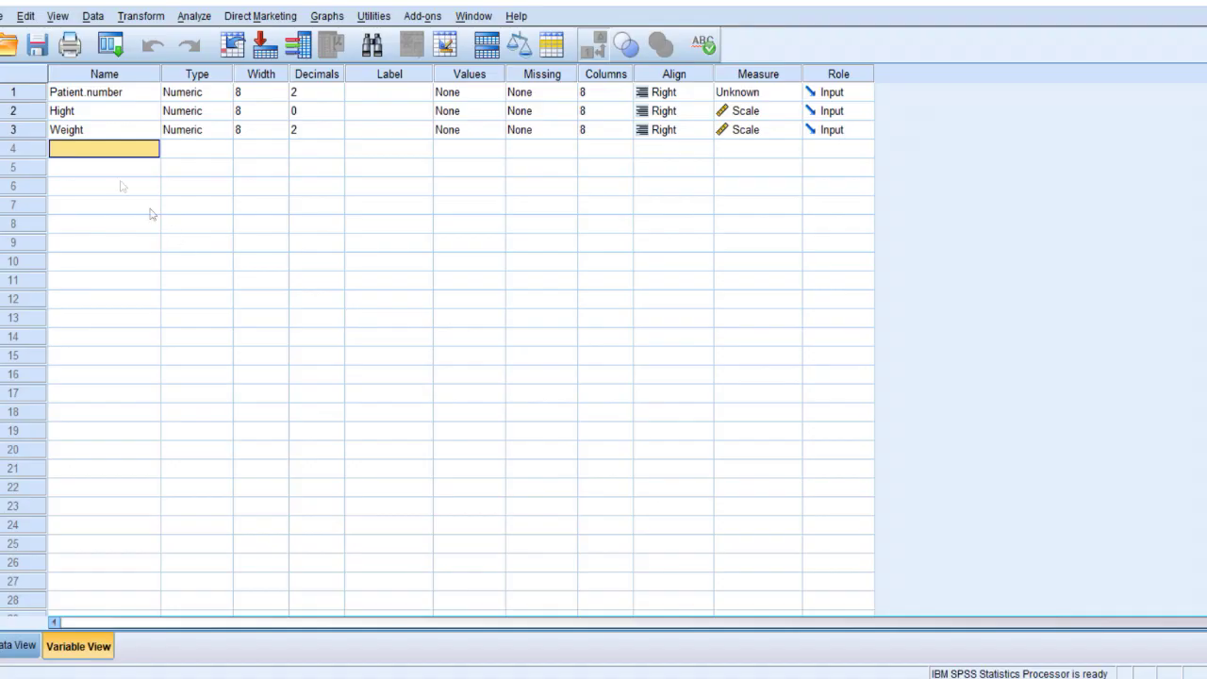
type("Gender")
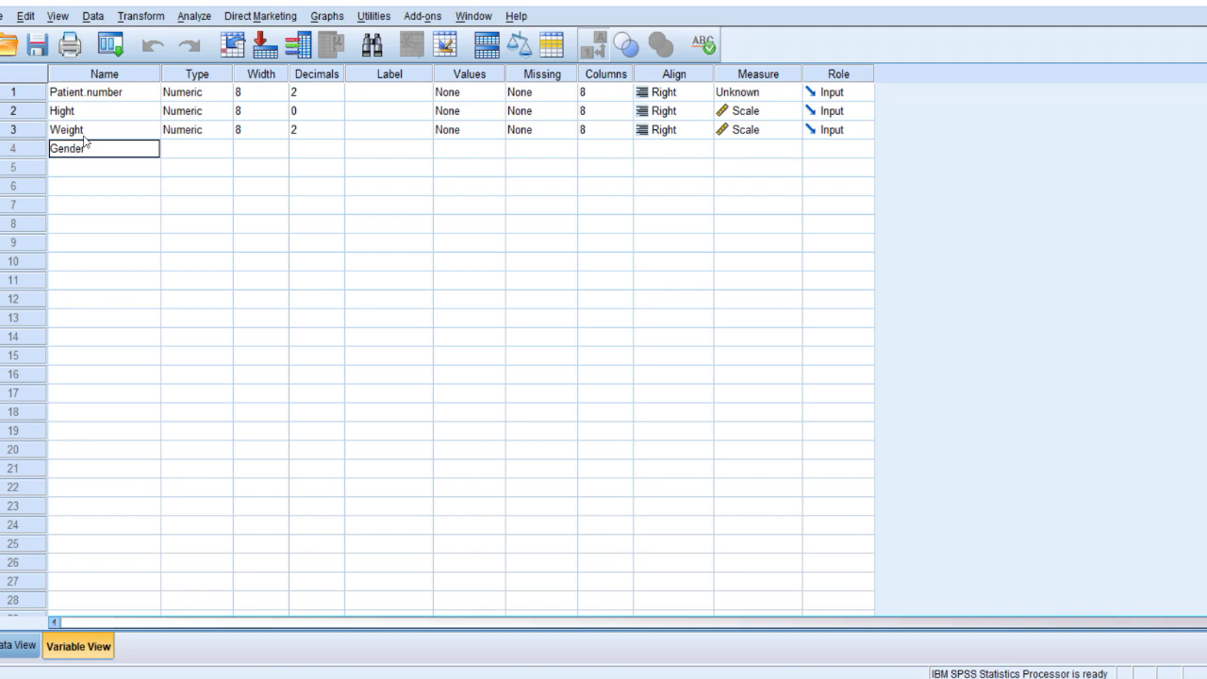
Commit Gender as the fourth variable and set its measurement level to Nominal.
key("Return")
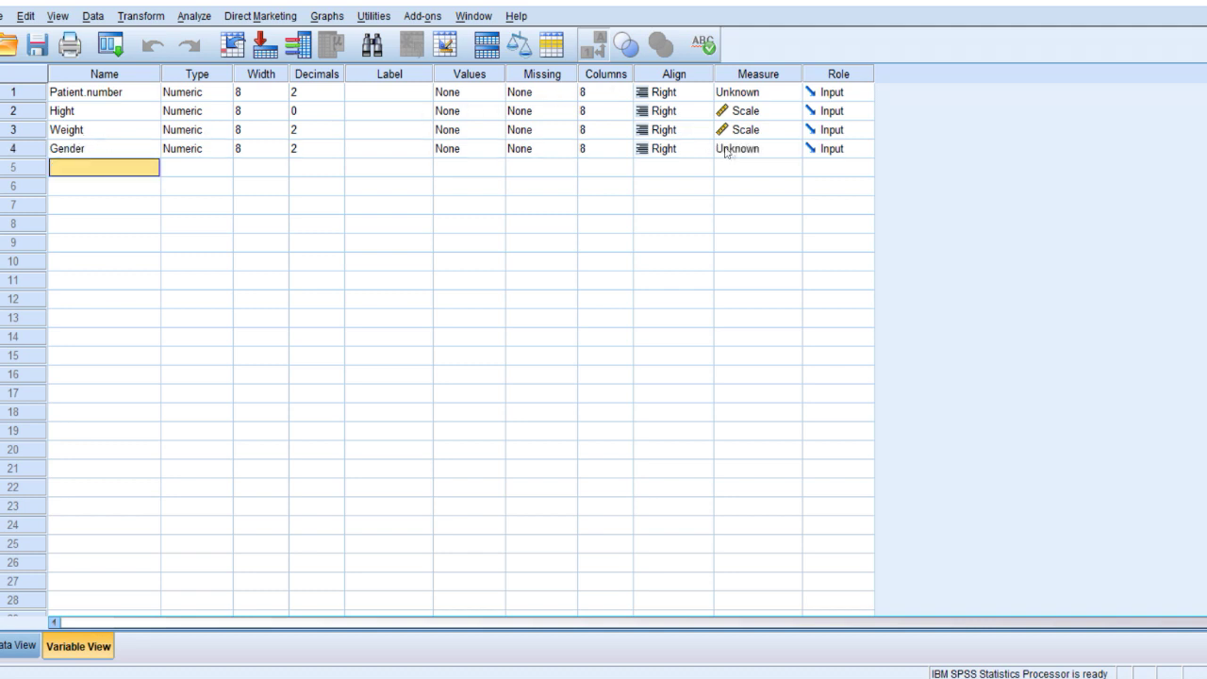
left_click(738, 149)
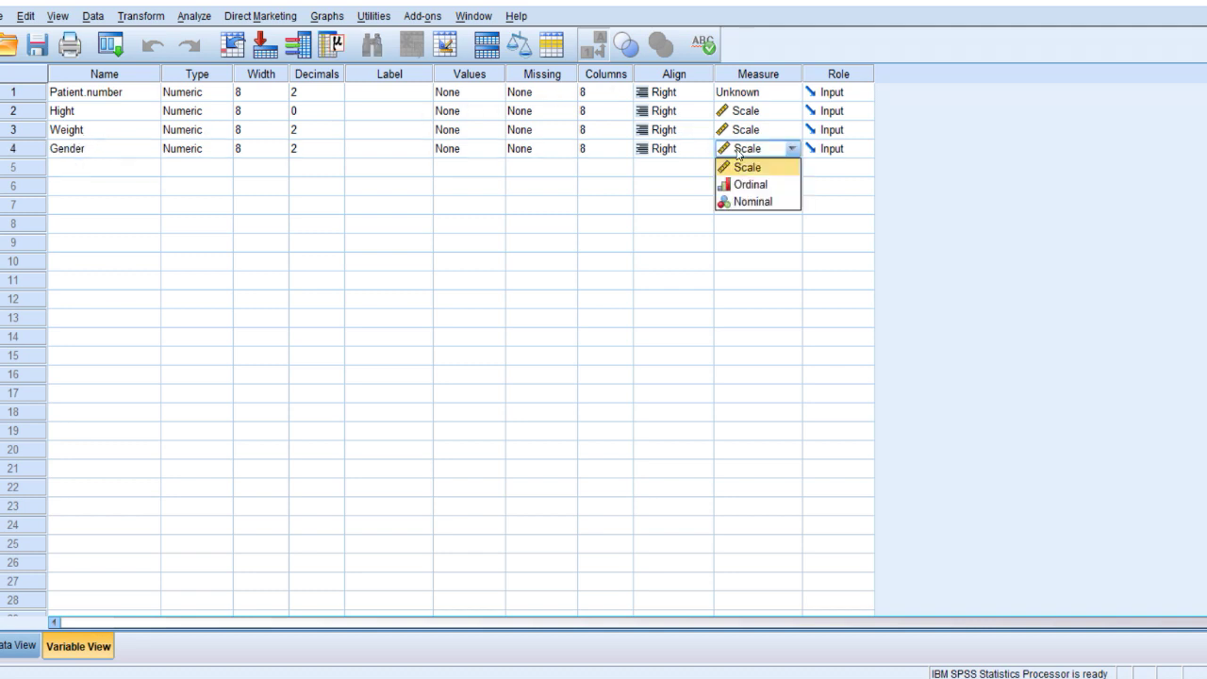
left_click(760, 204)
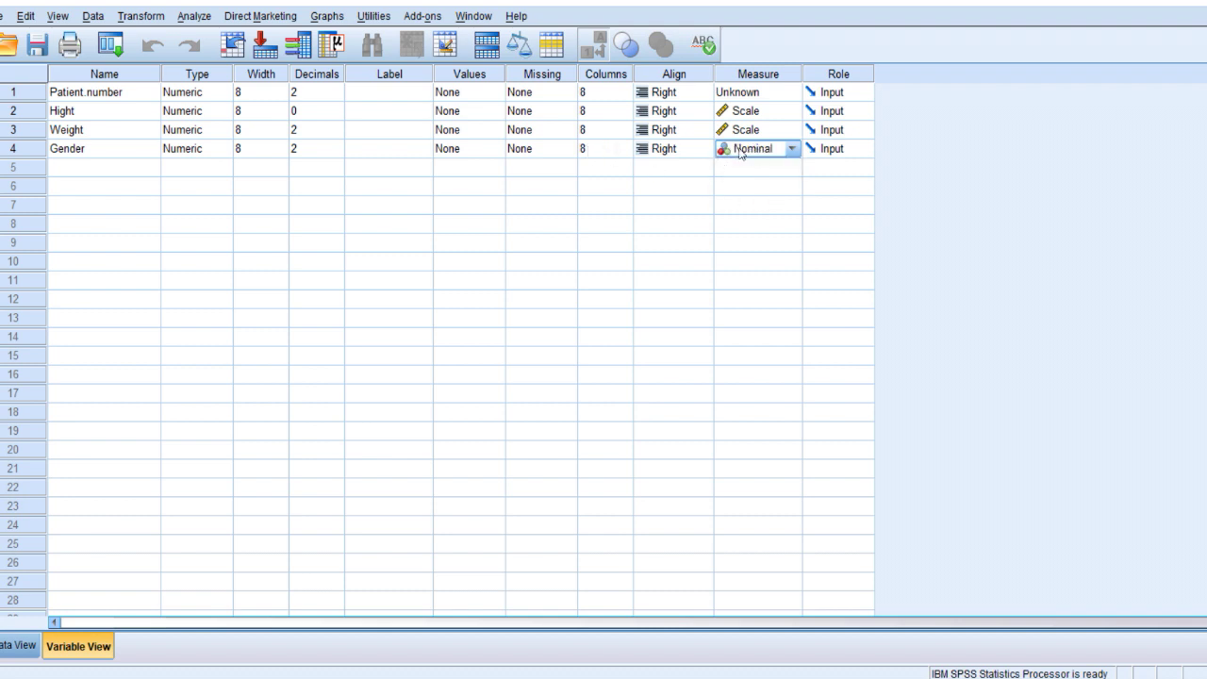
Give Gender the value labels 1 = Male and 2 = Female.
left_click(496, 148)
left_click(497, 148)
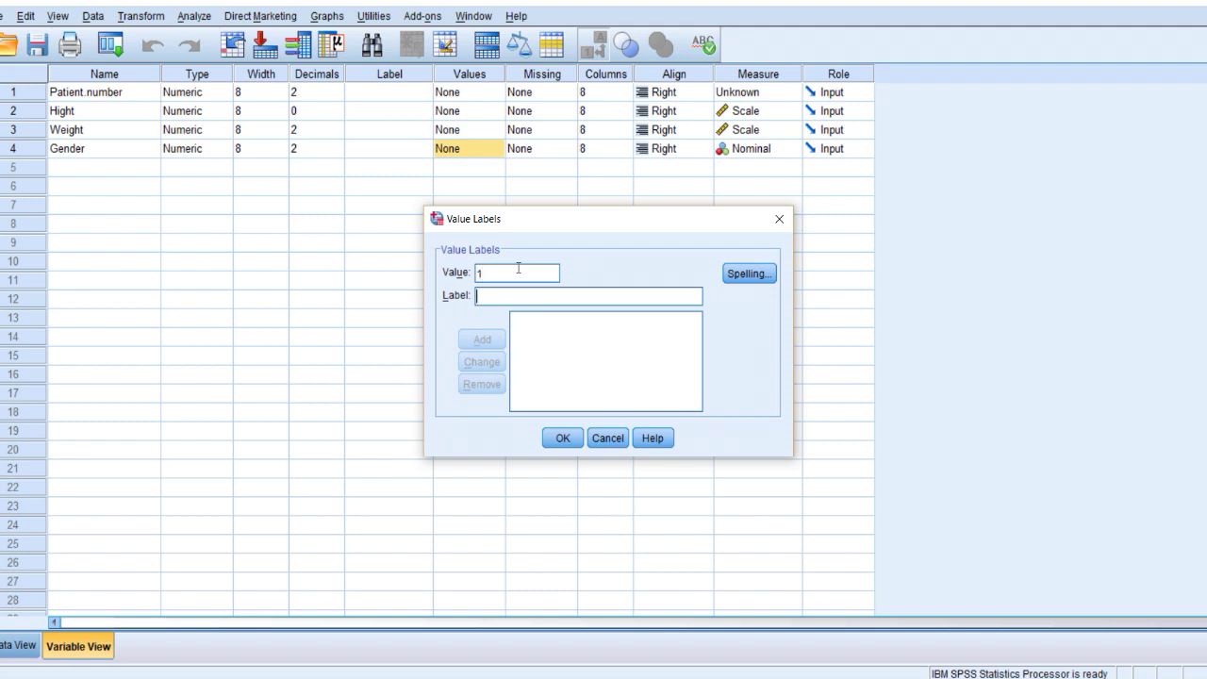
type("Male")
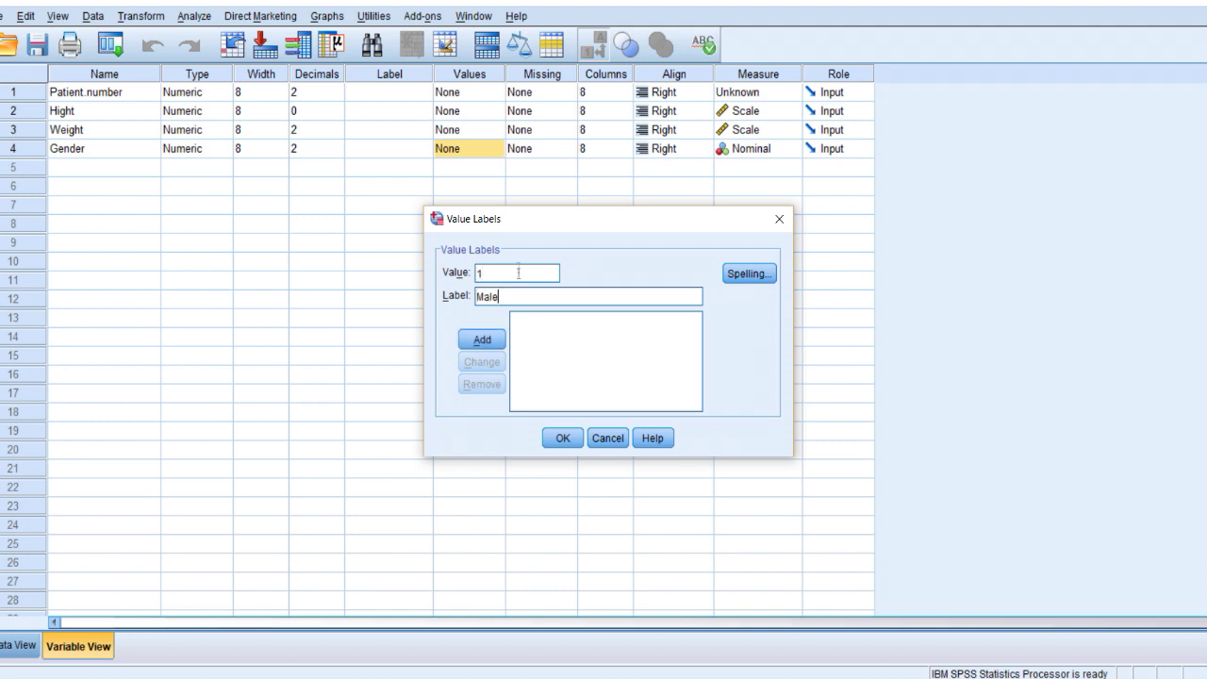
left_click(498, 340)
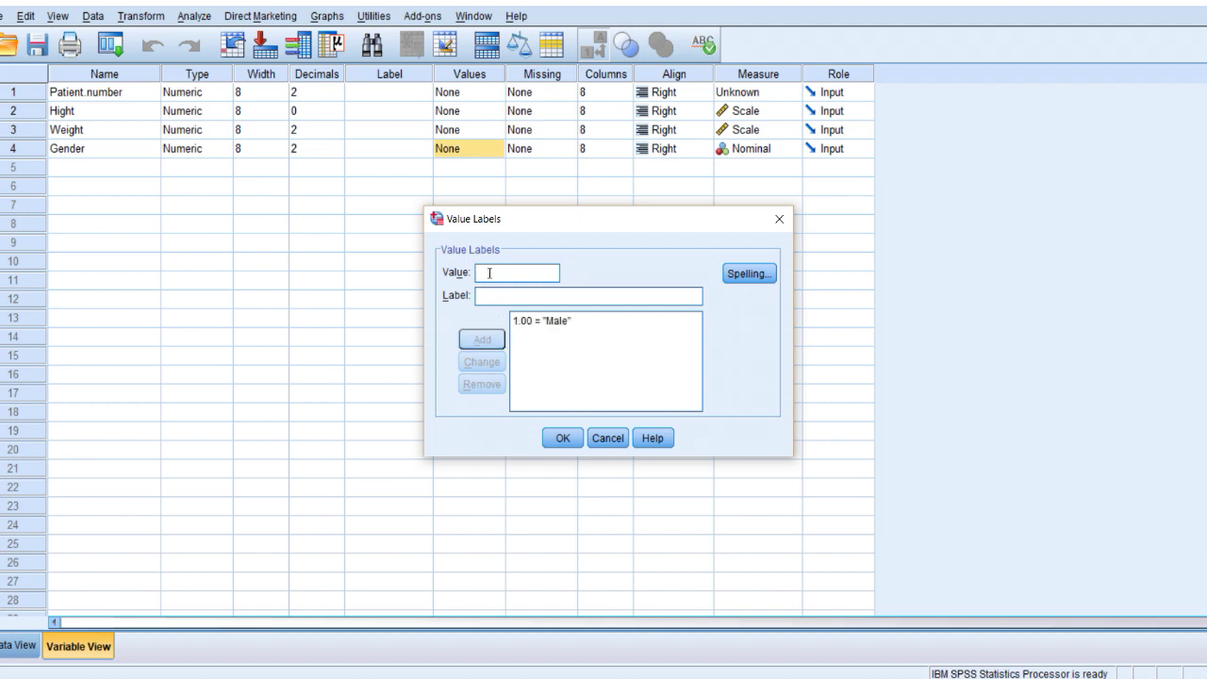
type("2")
left_click(510, 298)
type("Fem")
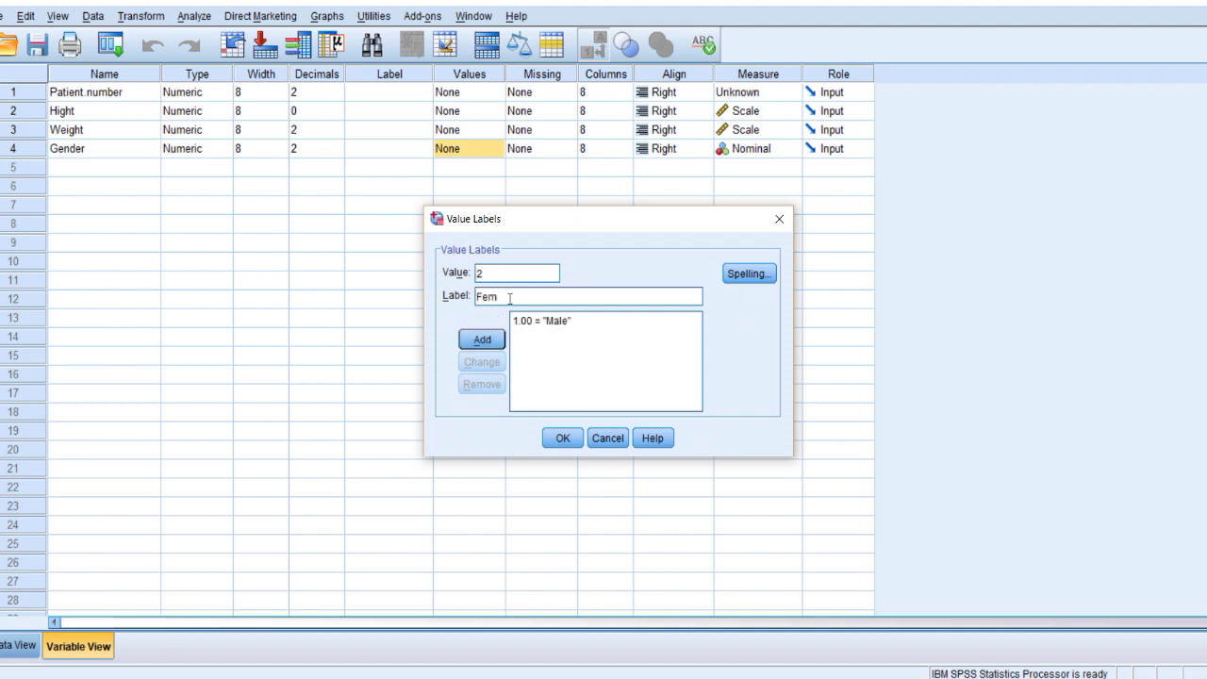
type("ale")
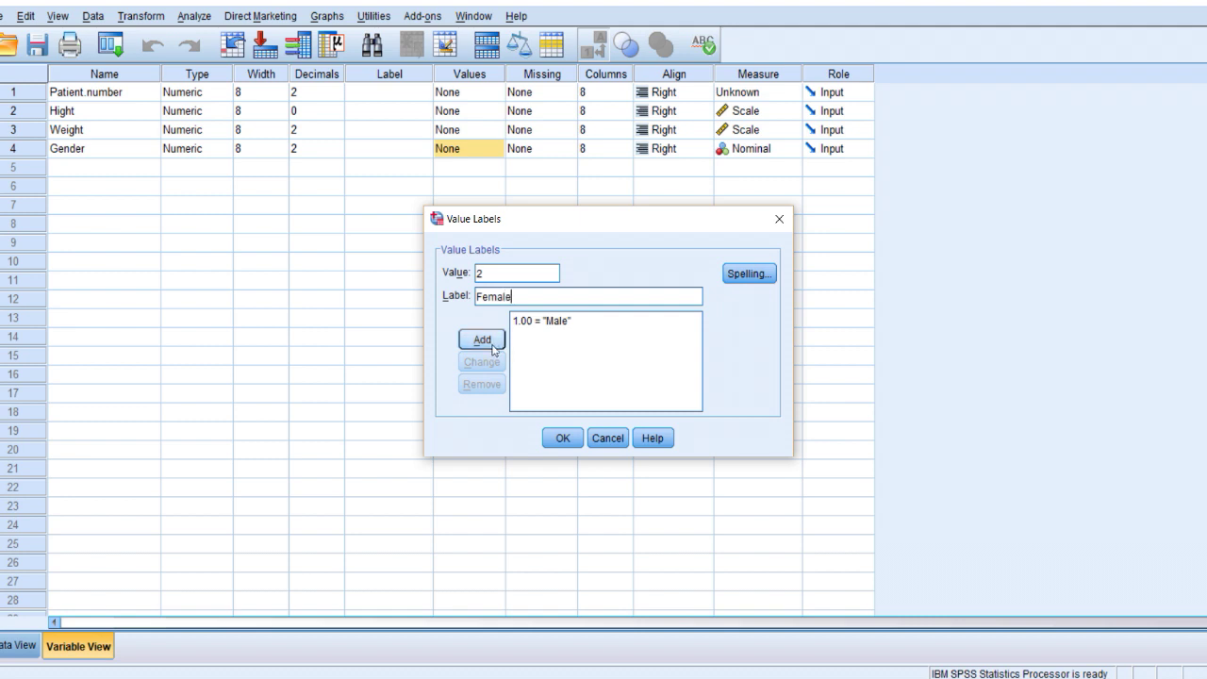
left_click(492, 349)
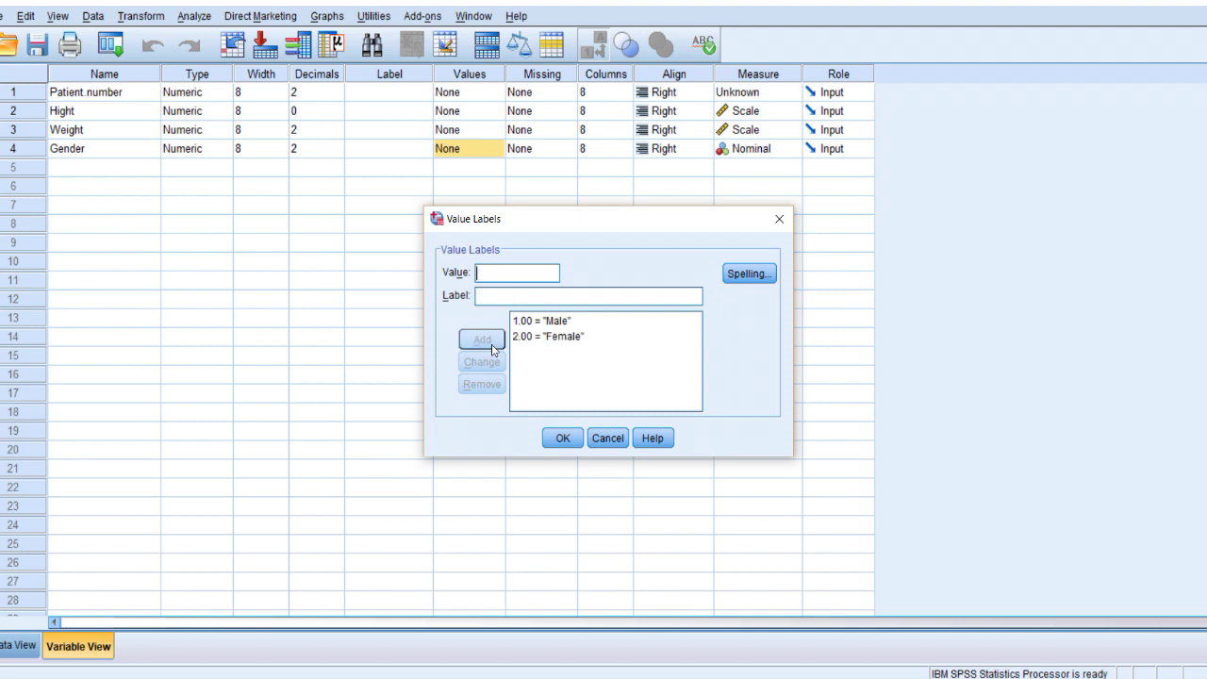
left_click(564, 437)
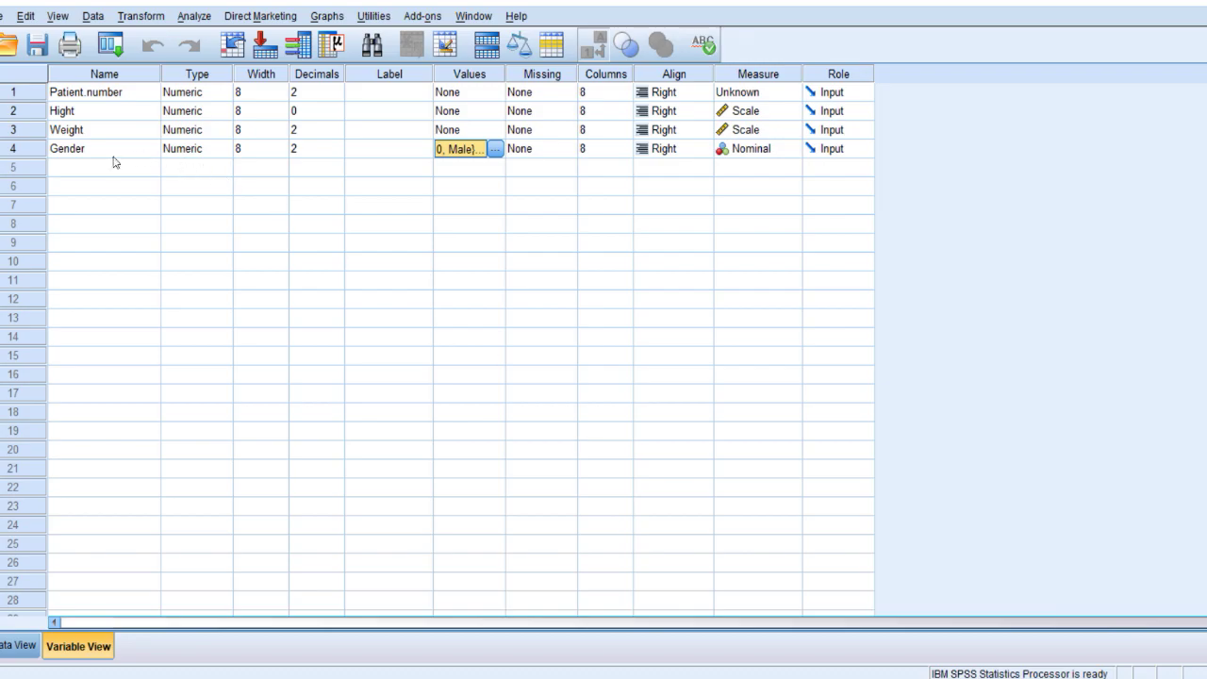
Clear the Gender code selection in the Word sheet and return to the SPSS variable list.
key("alt+Tab")
left_click(284, 492)
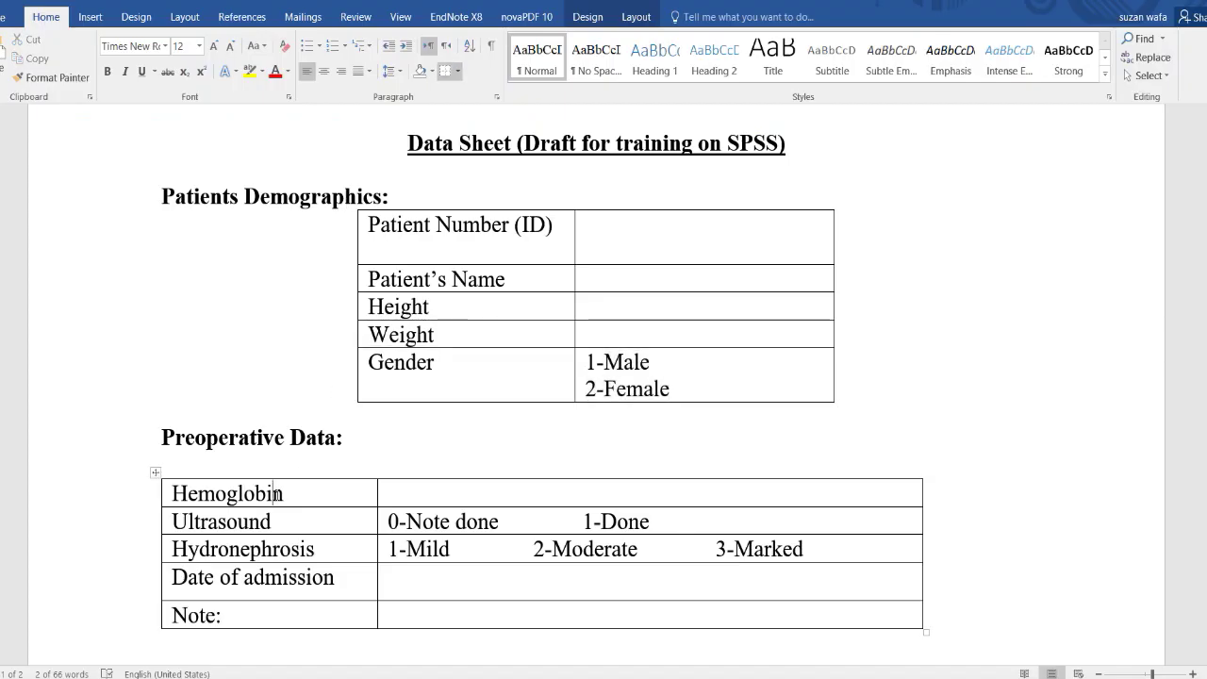
key("alt+Tab")
left_click(79, 149)
Name row 5 Hemoglobin, keep it Scale with 1 decimal, then glance at the Word data sheet.
left_click(76, 169)
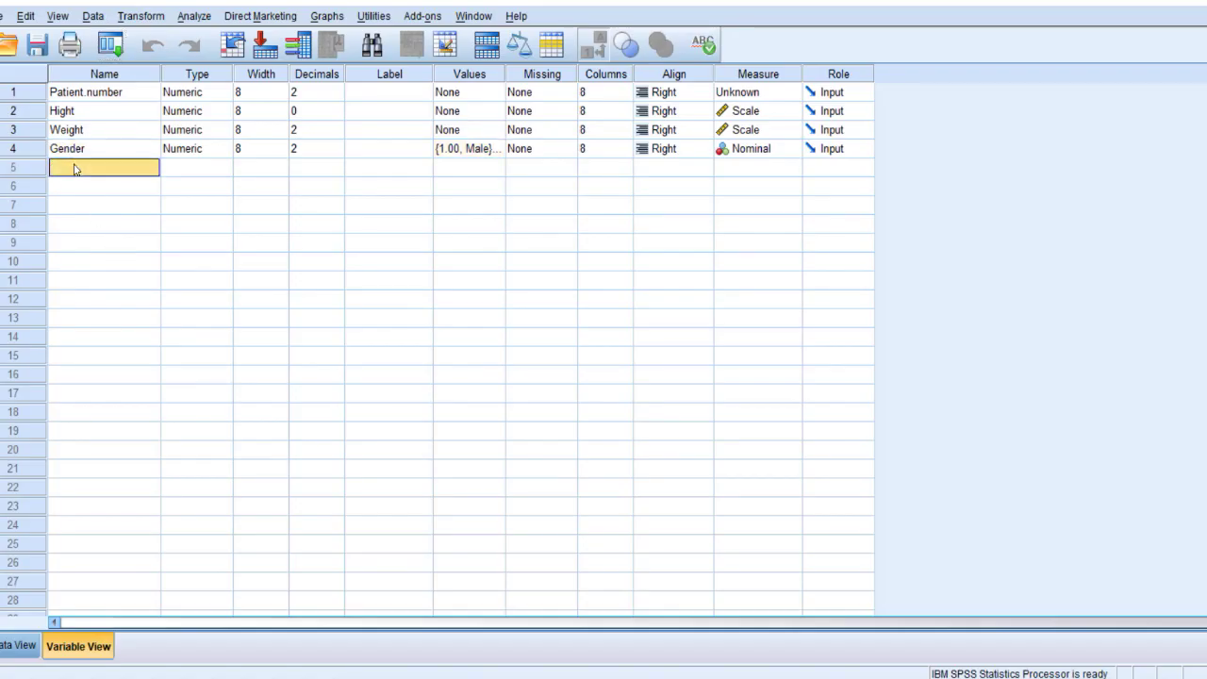
type("Hemob")
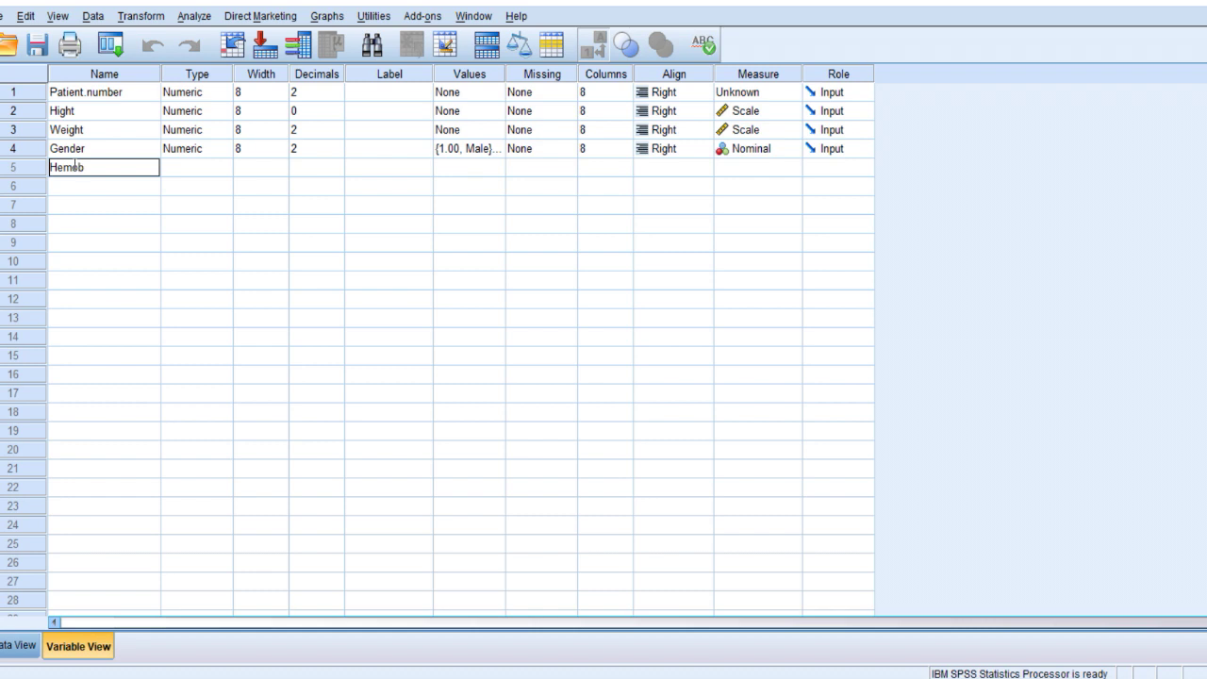
key("BackSpace")
type("globin")
key("Return")
left_click(779, 171)
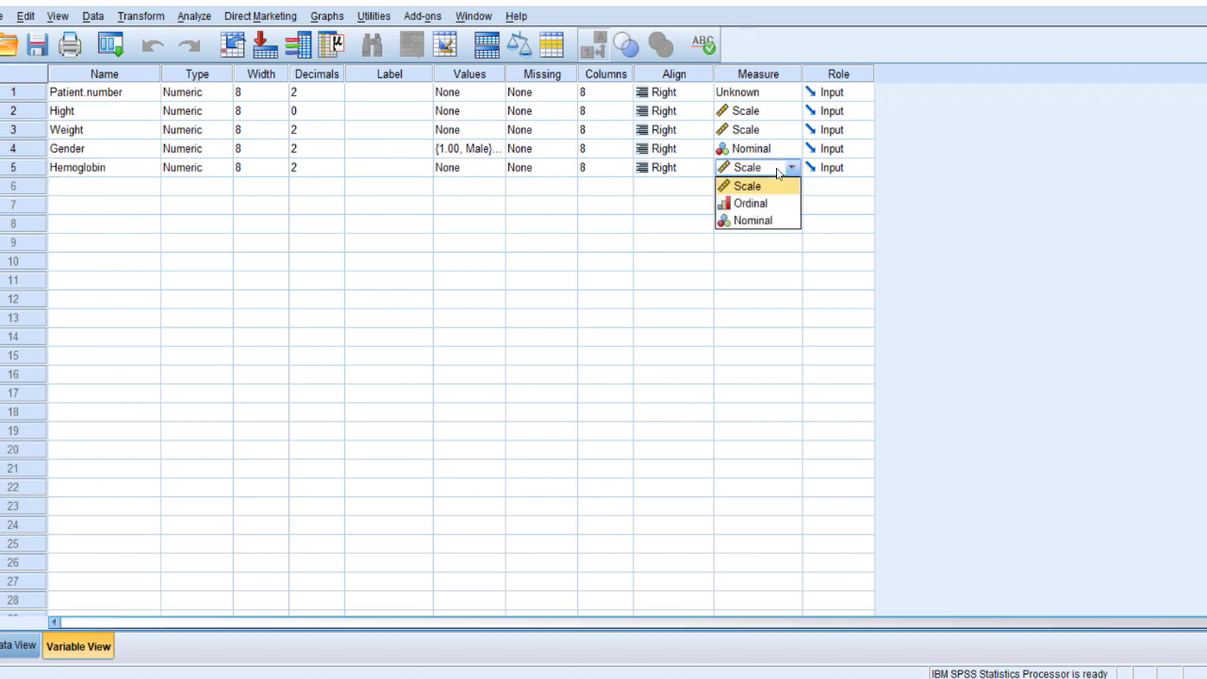
left_click(762, 187)
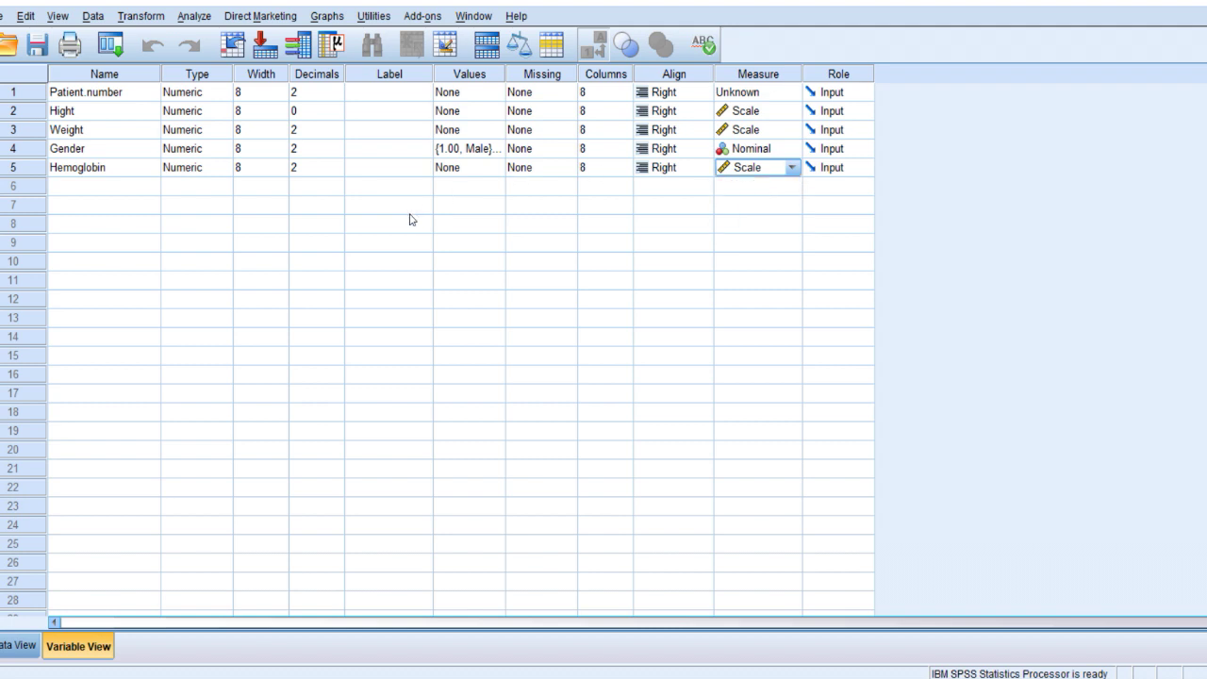
left_click(337, 172)
left_click(337, 172)
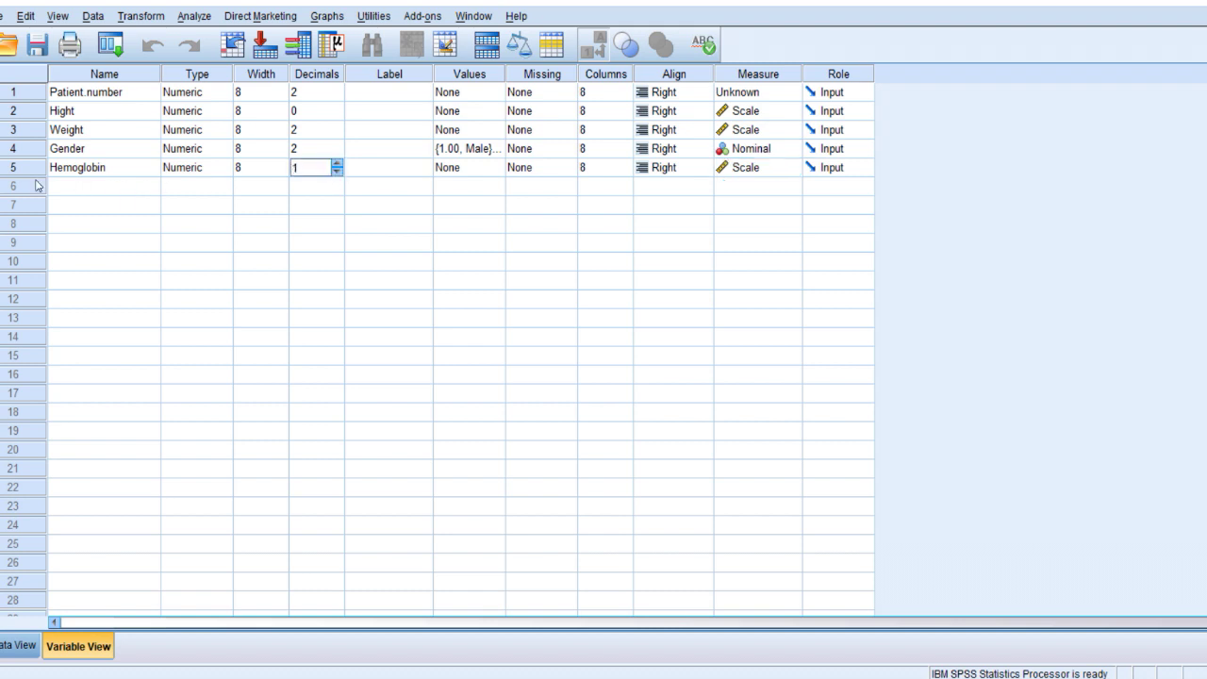
key("alt+Tab")
scroll(274, 524, "down", 3)
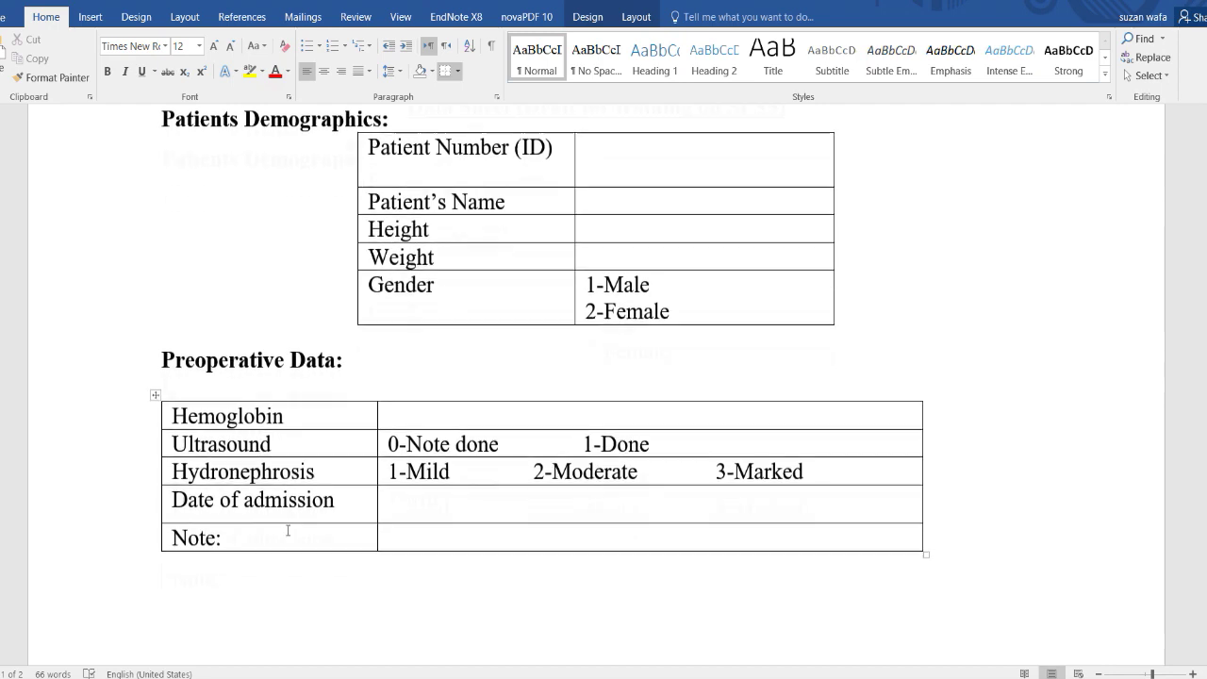
Create Ultrasond in row 6 with Nominal measurement and bring up its value labels.
key("alt+Tab")
left_click(120, 186)
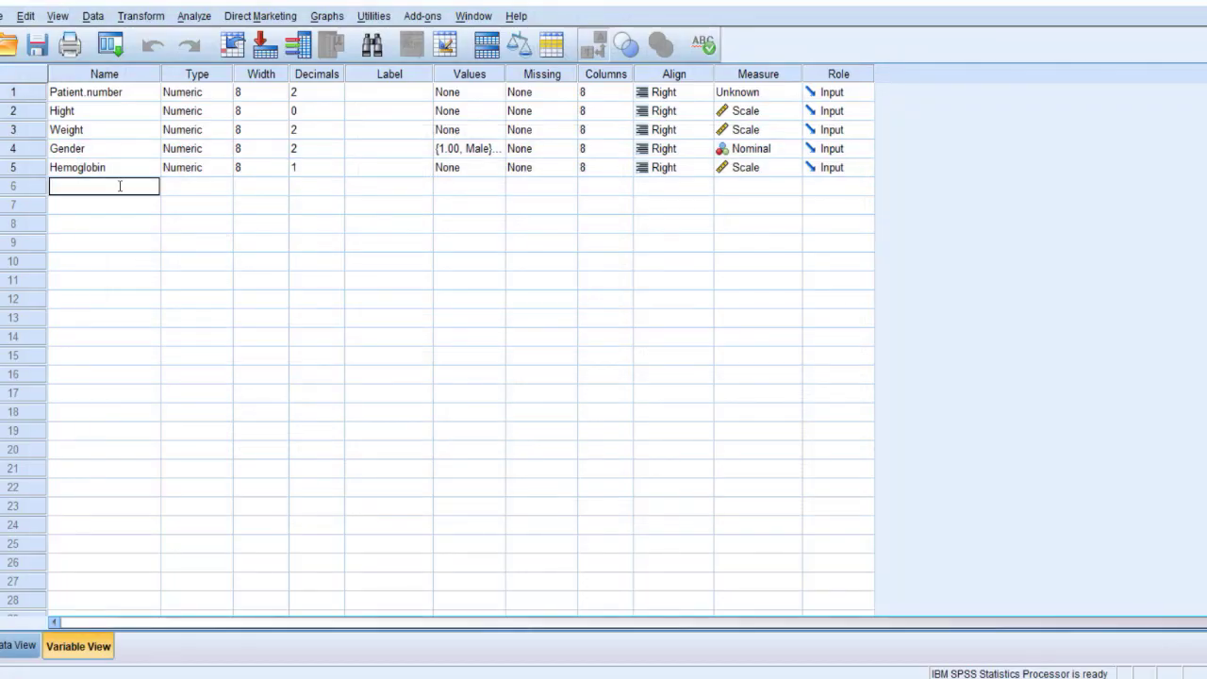
type("Ultrasond")
key("Return")
left_click(120, 186)
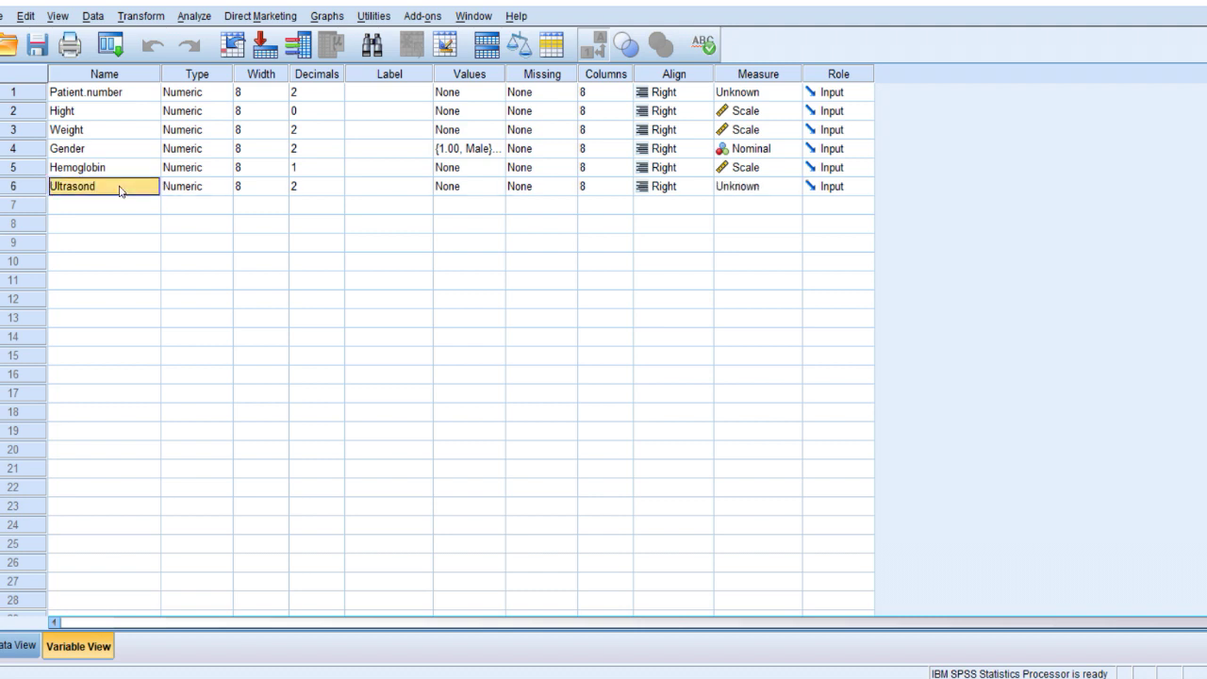
left_click(739, 188)
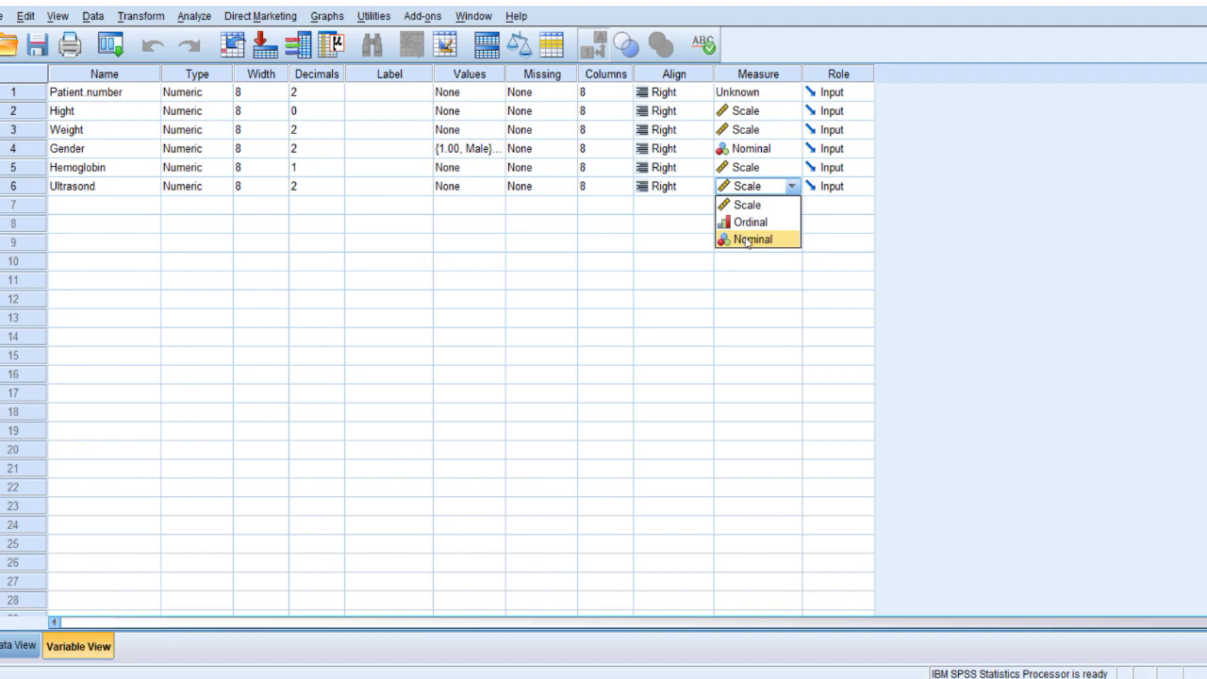
left_click(747, 240)
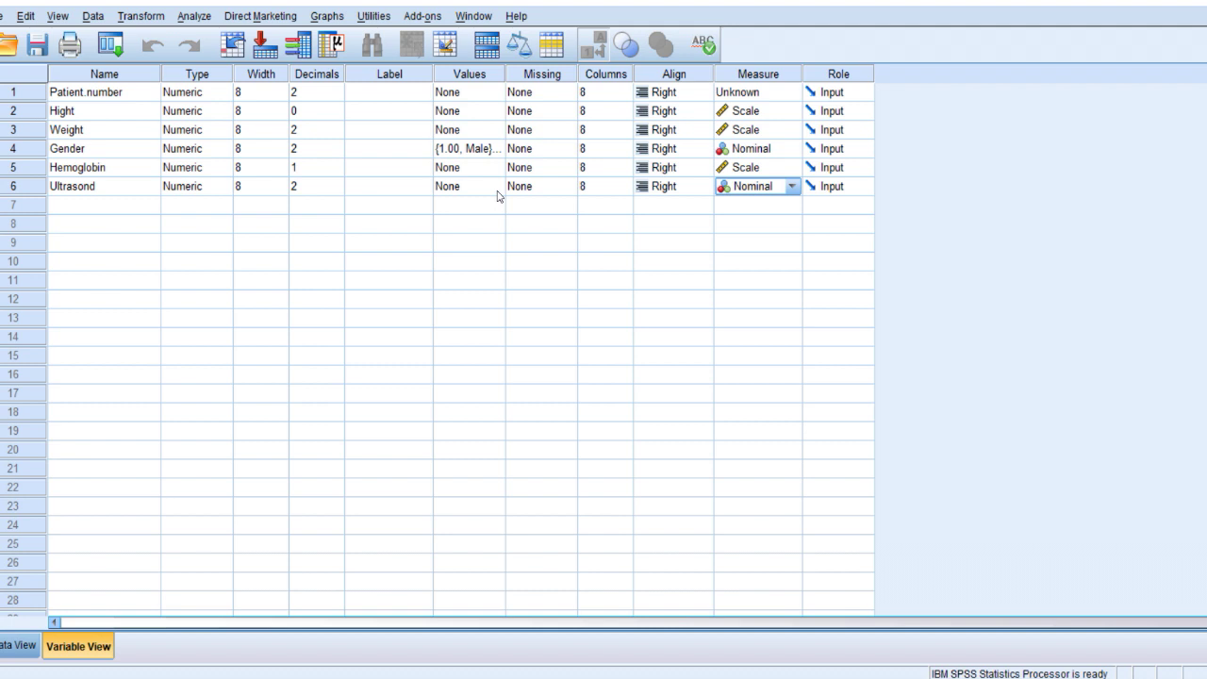
double_click(498, 192)
Add Ultrasond value labels 0 = Not done and 1 = Done.
type("0")
key("Tab")
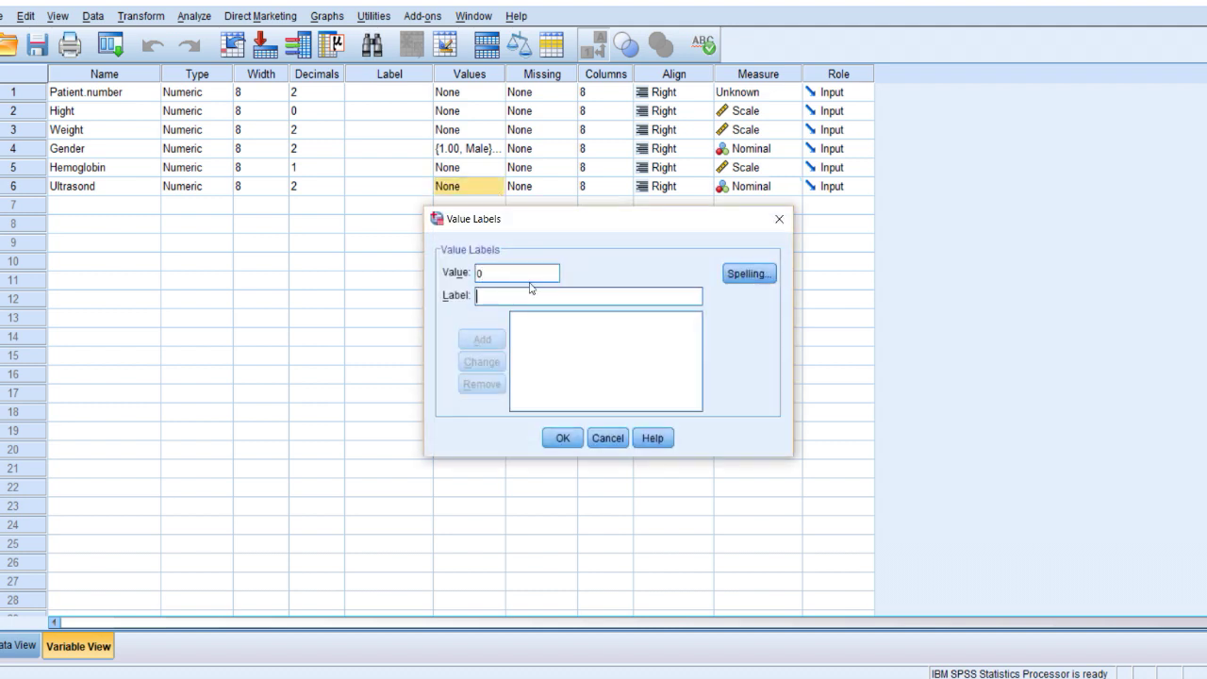
type("Not done")
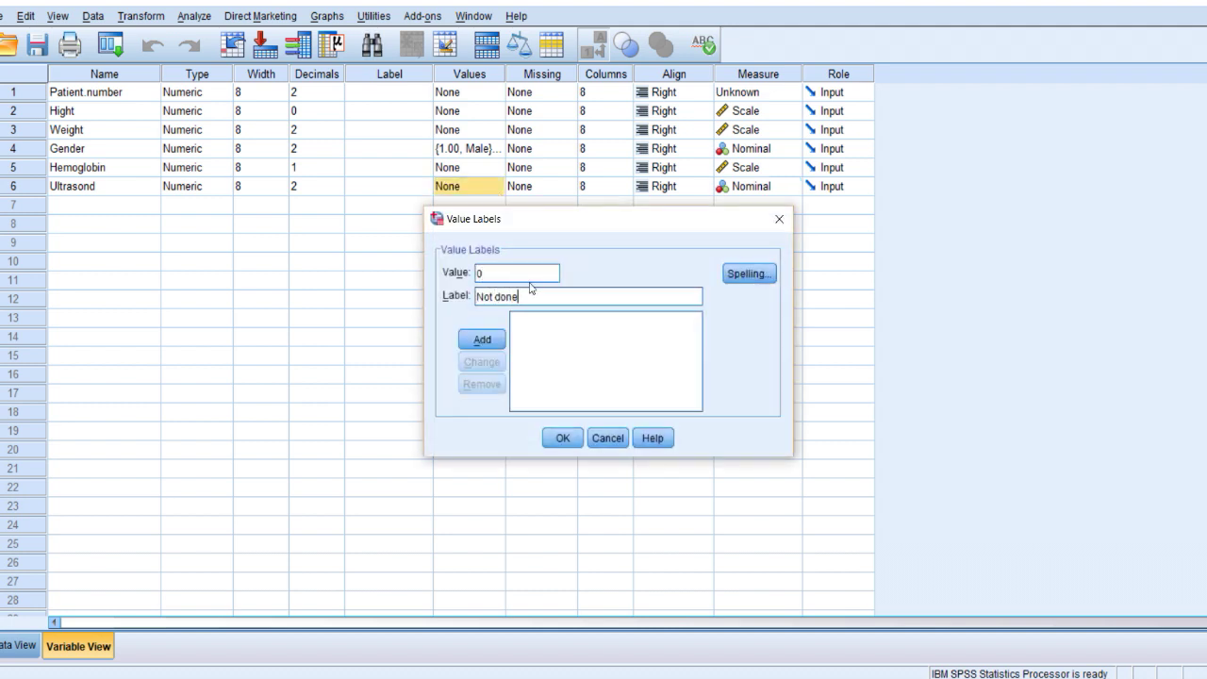
left_click(482, 342)
type("1")
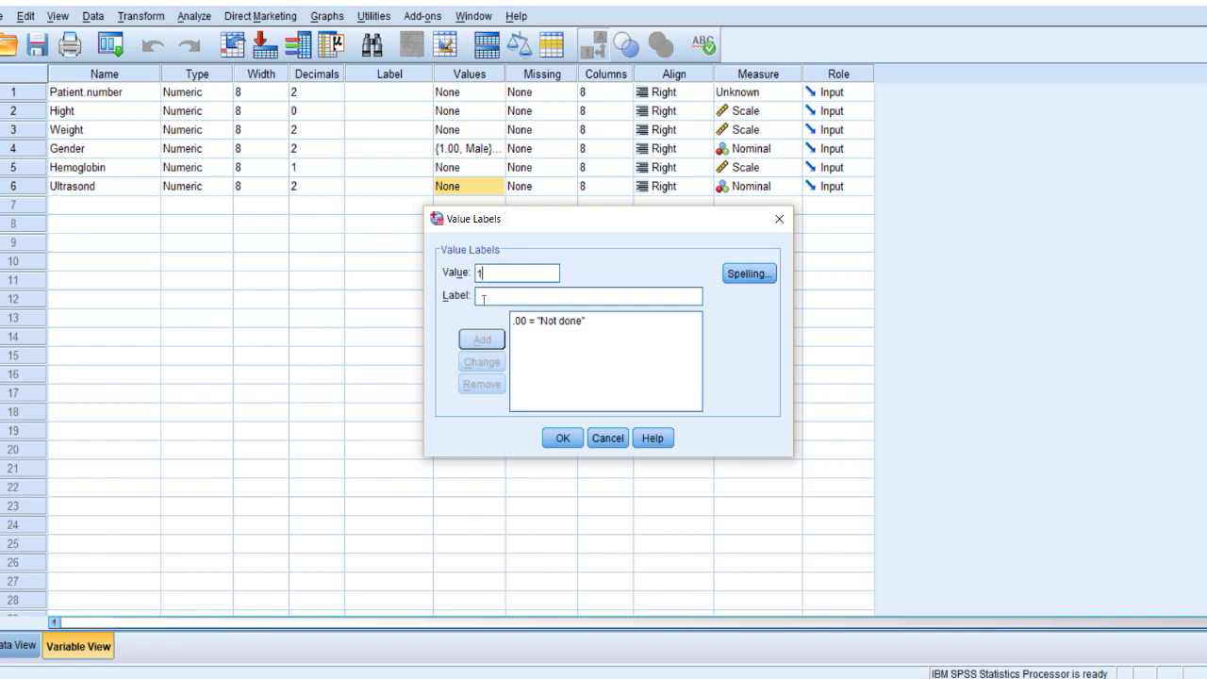
left_click(479, 302)
type("D")
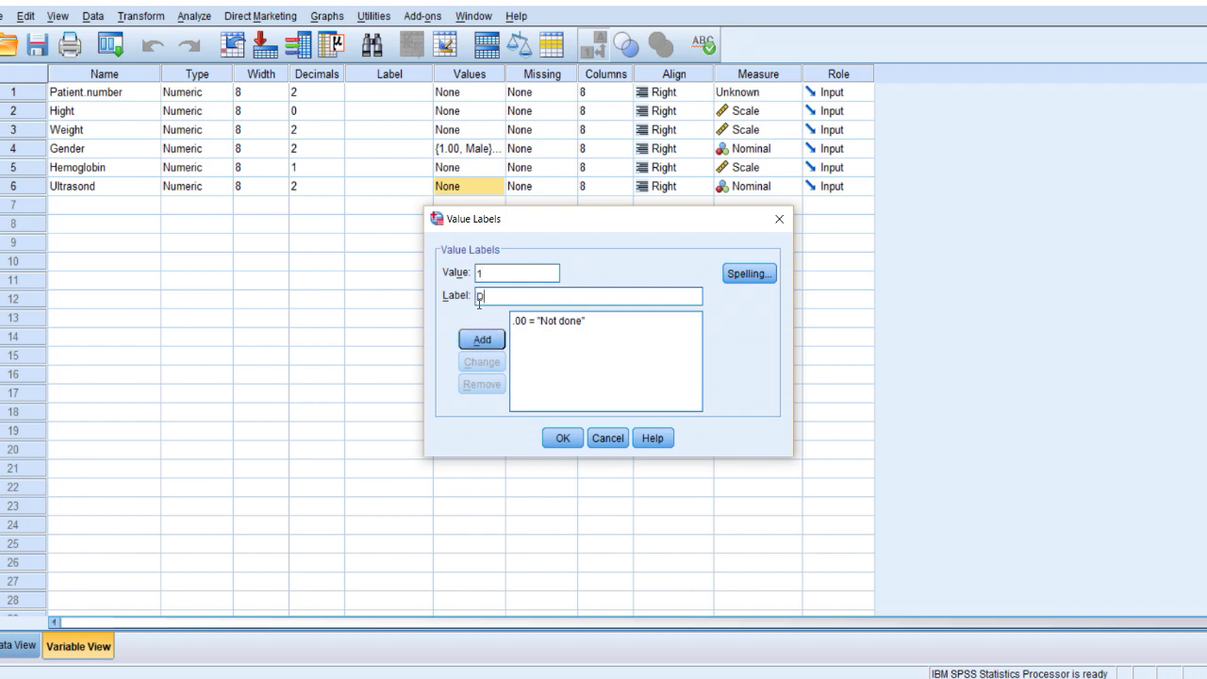
type("one")
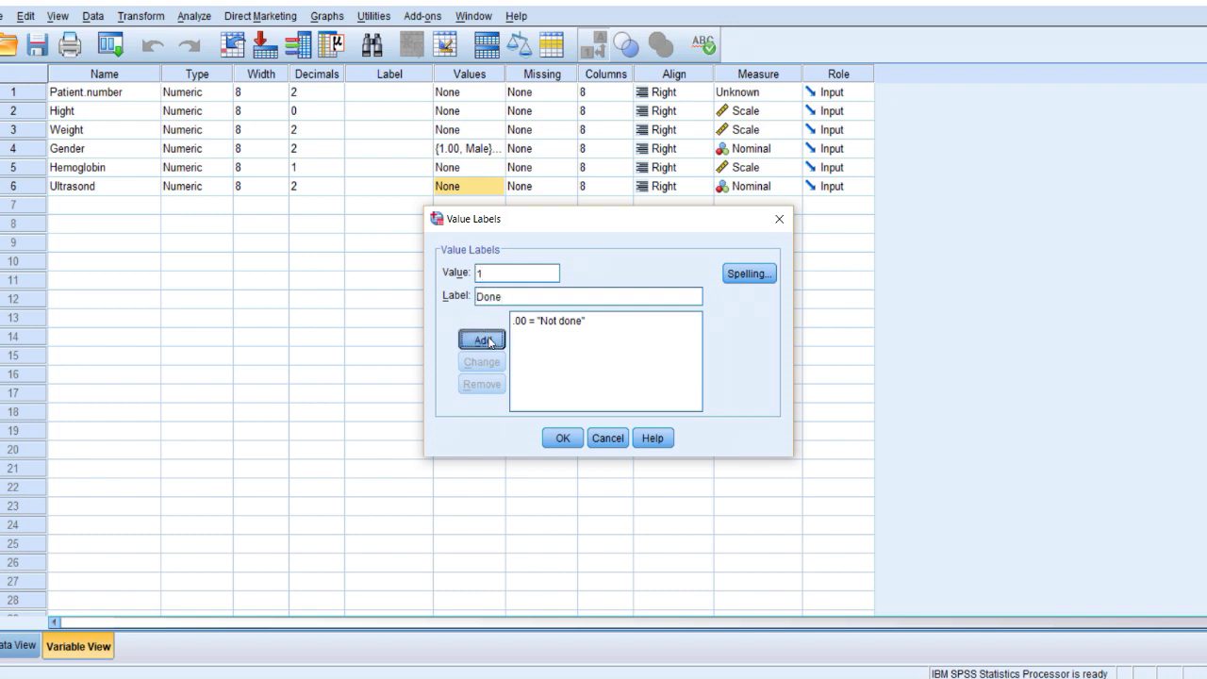
left_click(482, 339)
Renumber the labels to 1 = Not done and 2 = Done and apply them.
left_click(549, 324)
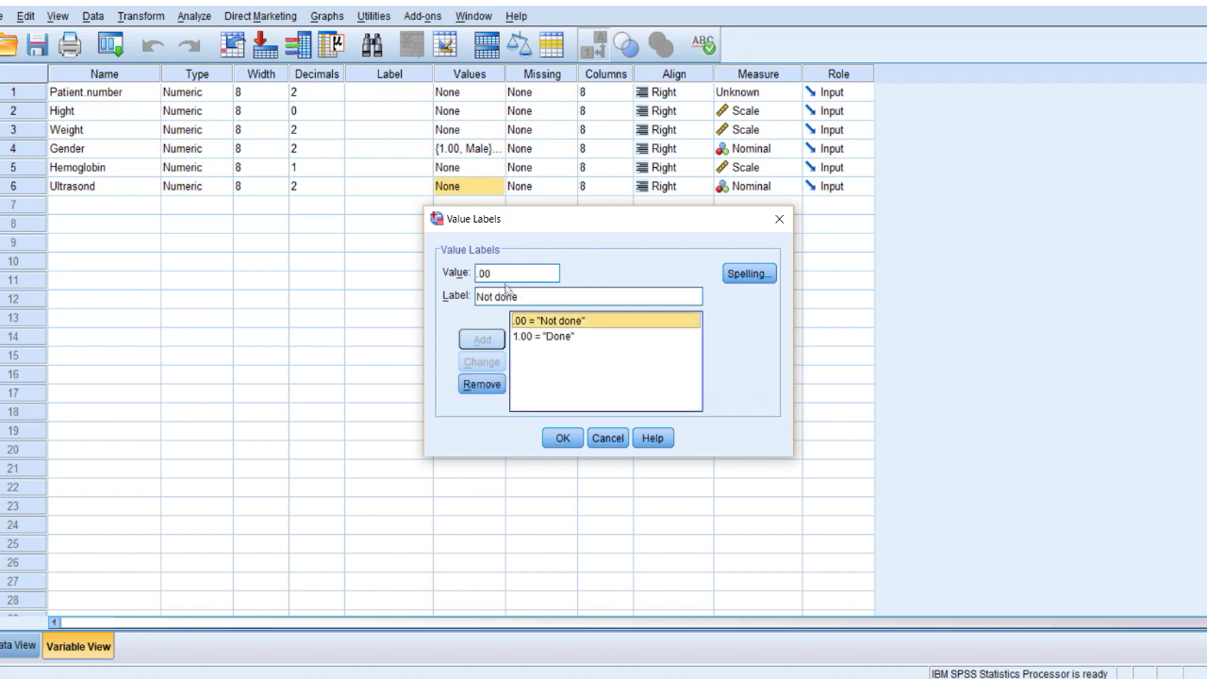
left_click_drag(505, 275, 451, 275)
left_click(563, 338)
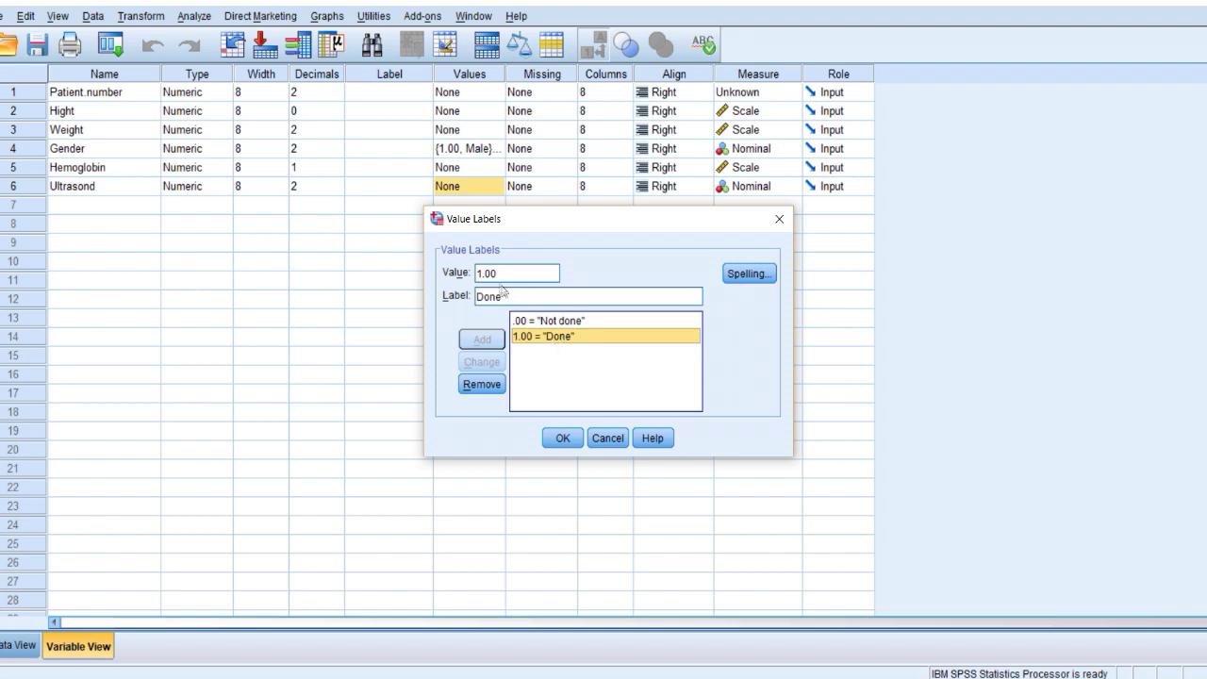
left_click_drag(499, 273, 446, 274)
type("2")
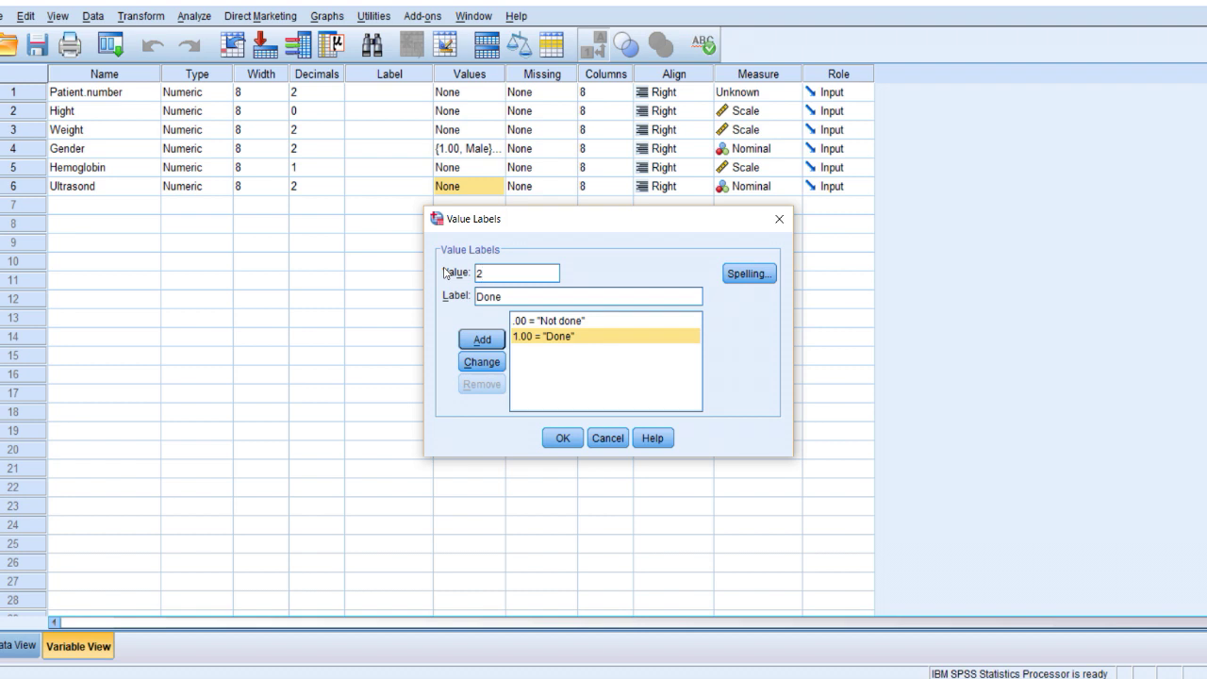
left_click(481, 362)
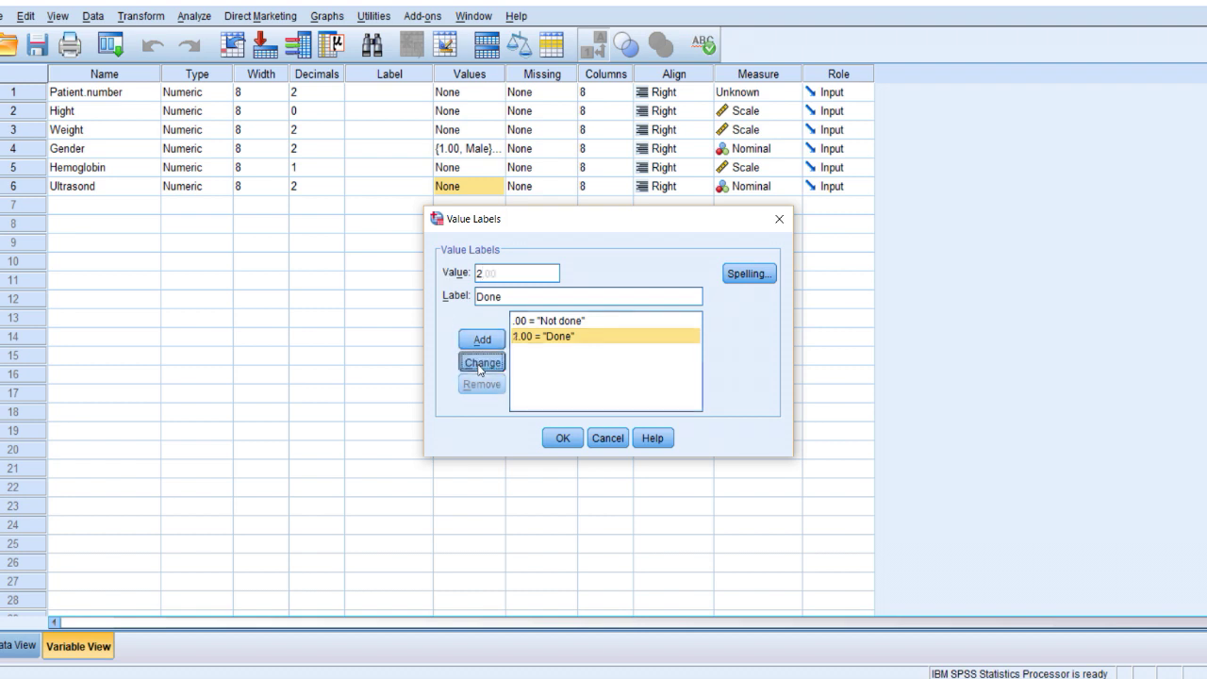
left_click(529, 323)
left_click(516, 275)
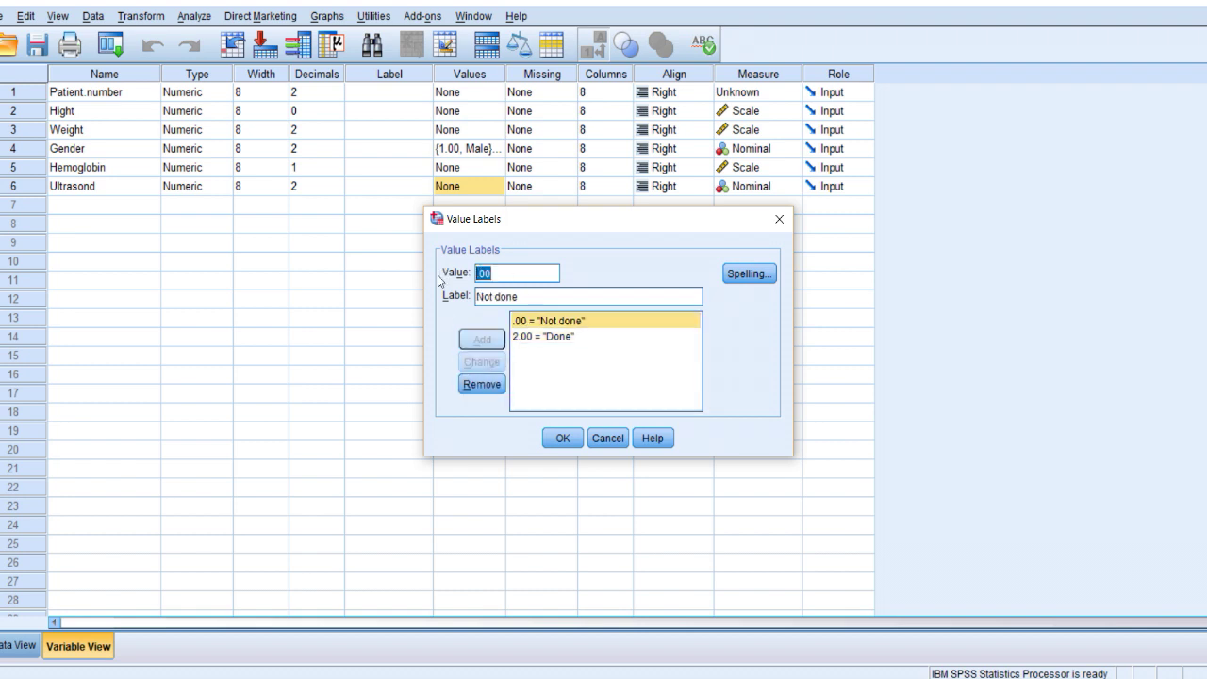
type("1")
left_click(481, 363)
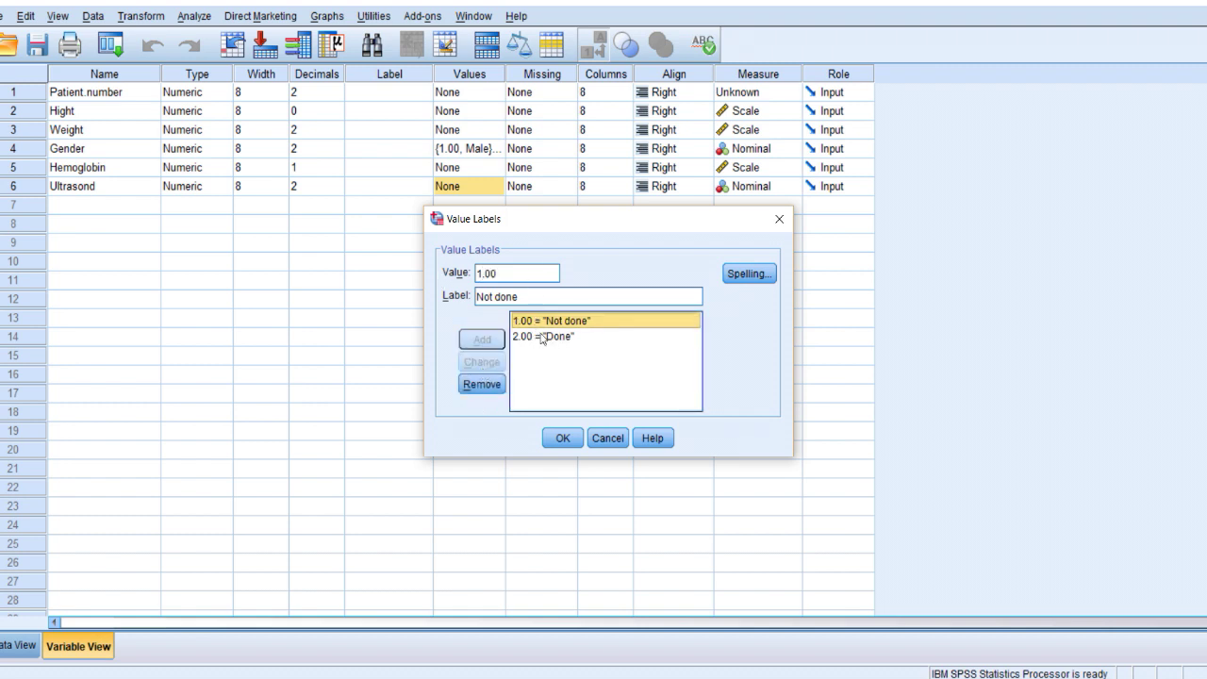
key("Return")
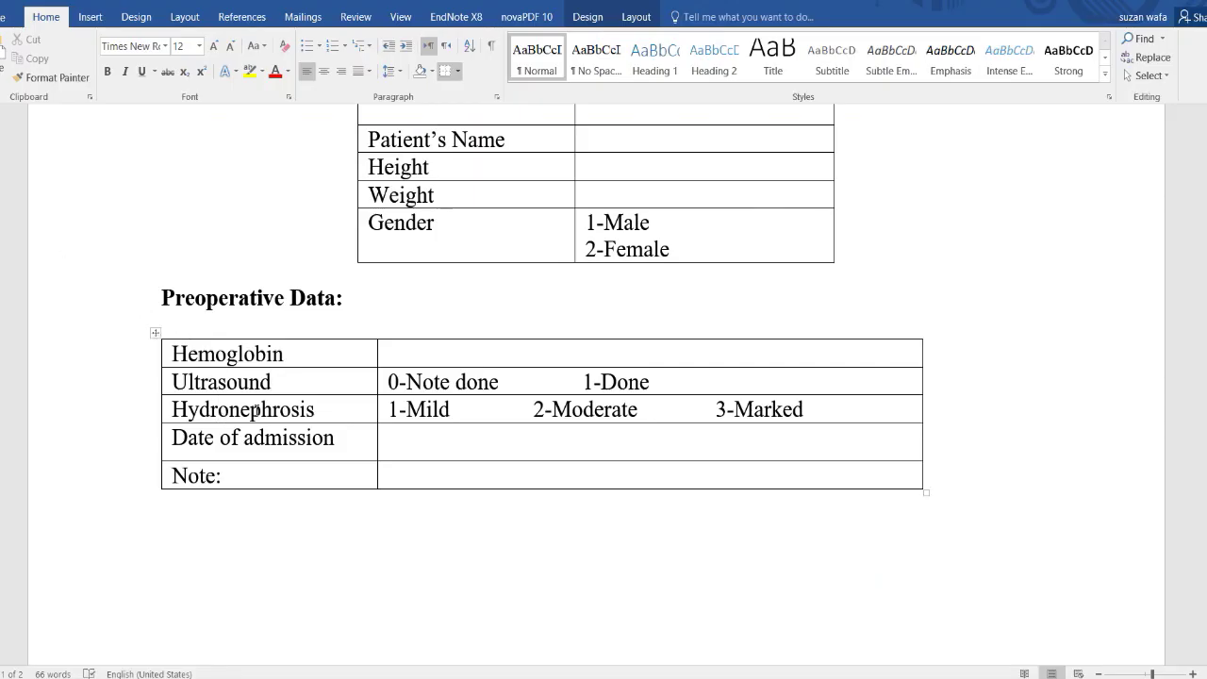
Name row 7 Hydronephrosis, make it Ordinal with no missing values, and bring up its value labels.
left_click(253, 409)
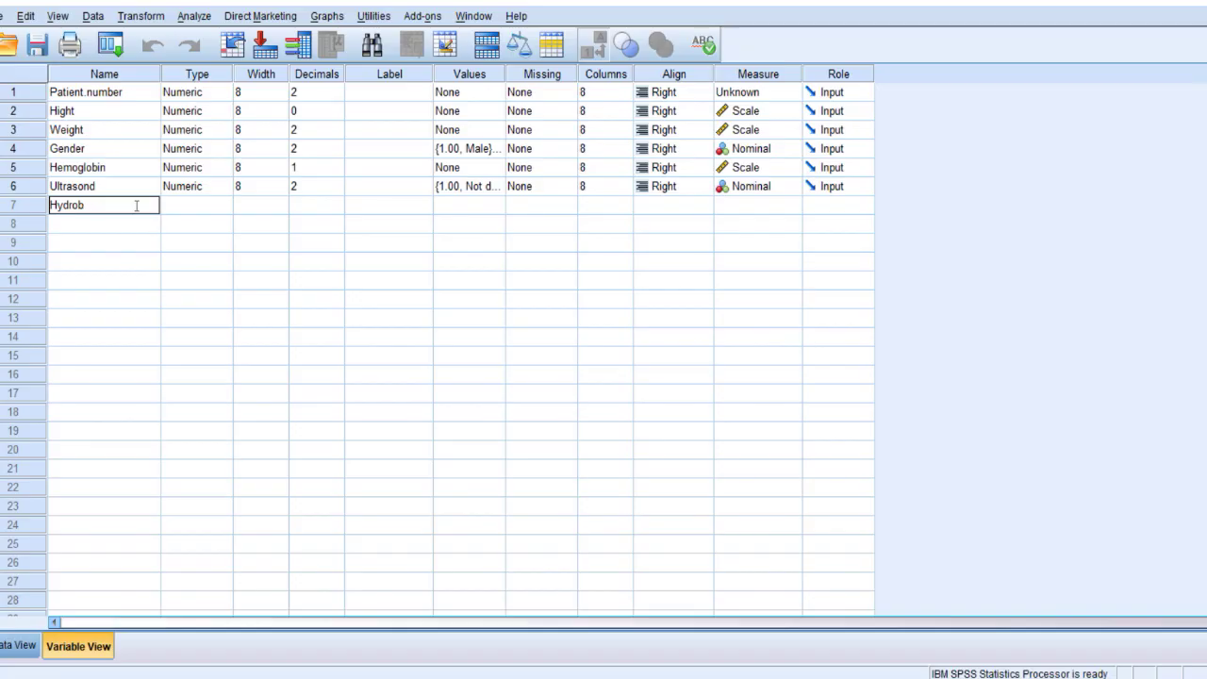
key("BackSpace")
key("BackSpace")
key("BackSpace")
key("BackSpace")
key("BackSpace")
key("BackSpace")
type("Hydronephrosis")
key("Return")
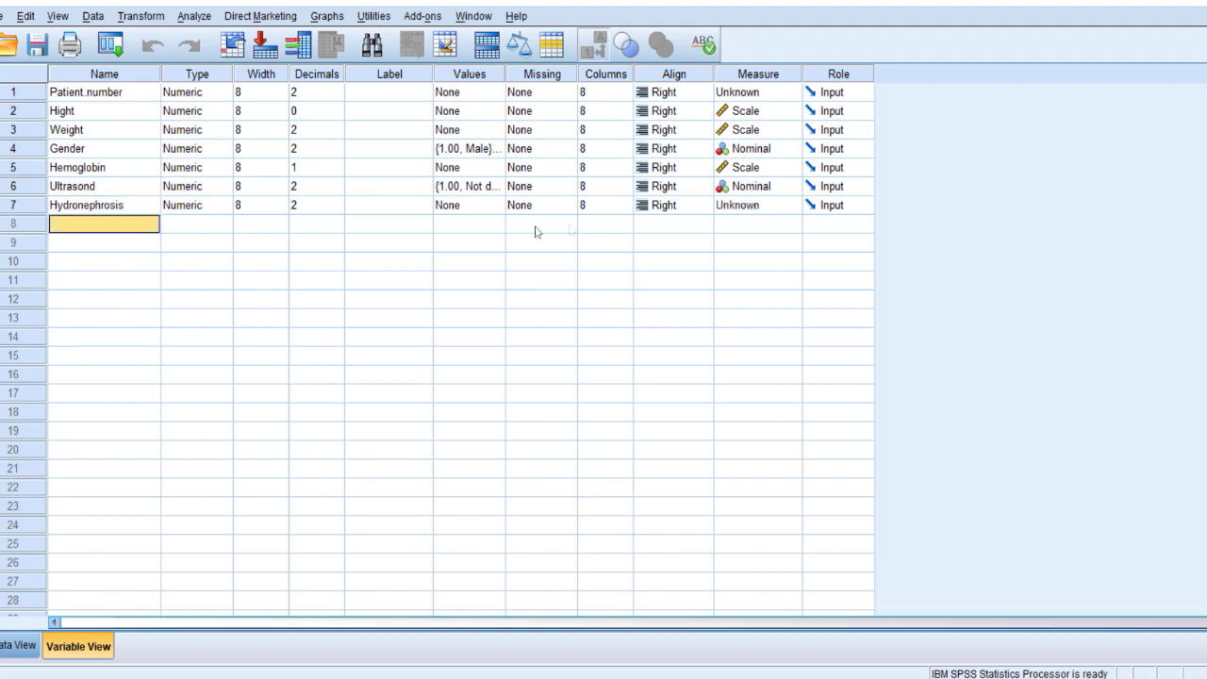
left_click(738, 209)
left_click(750, 239)
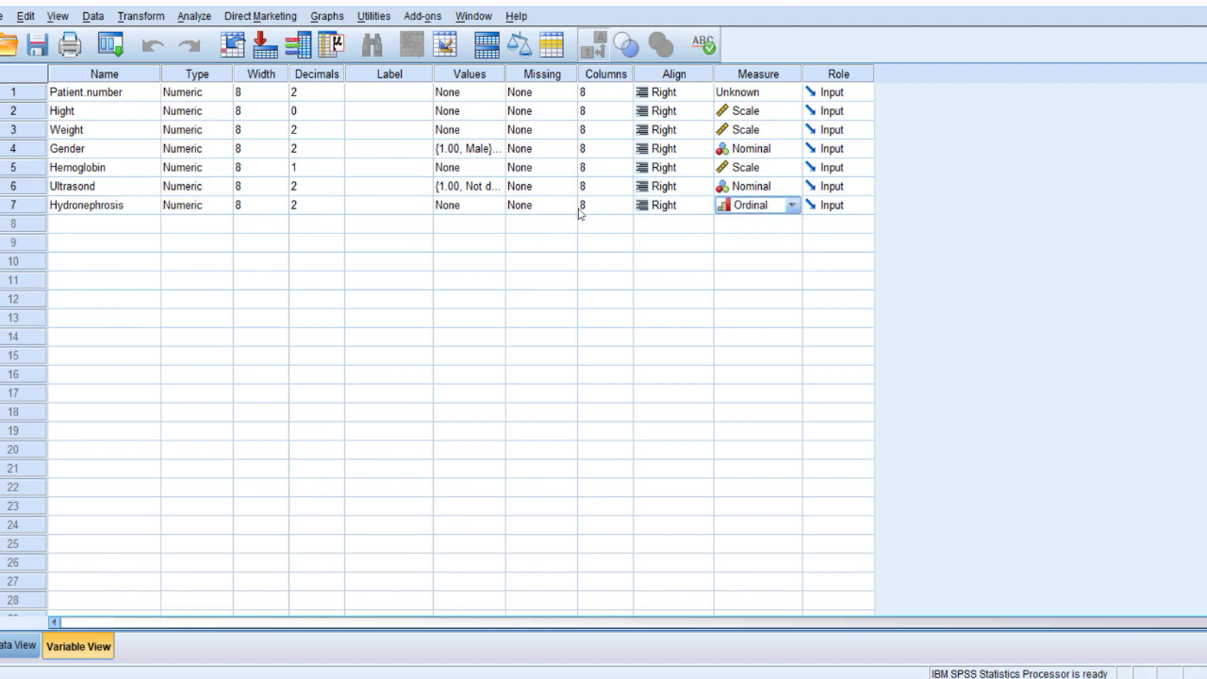
left_click(528, 209)
left_click(528, 210)
left_click(608, 413)
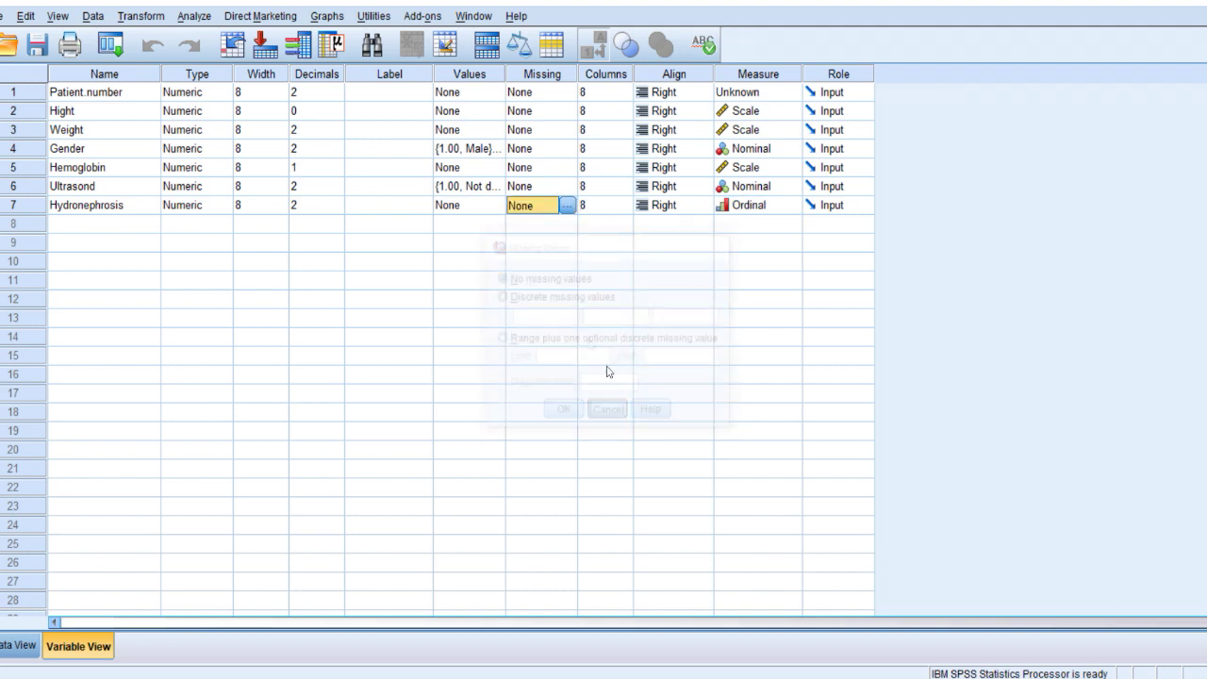
left_click(490, 207)
left_click(493, 205)
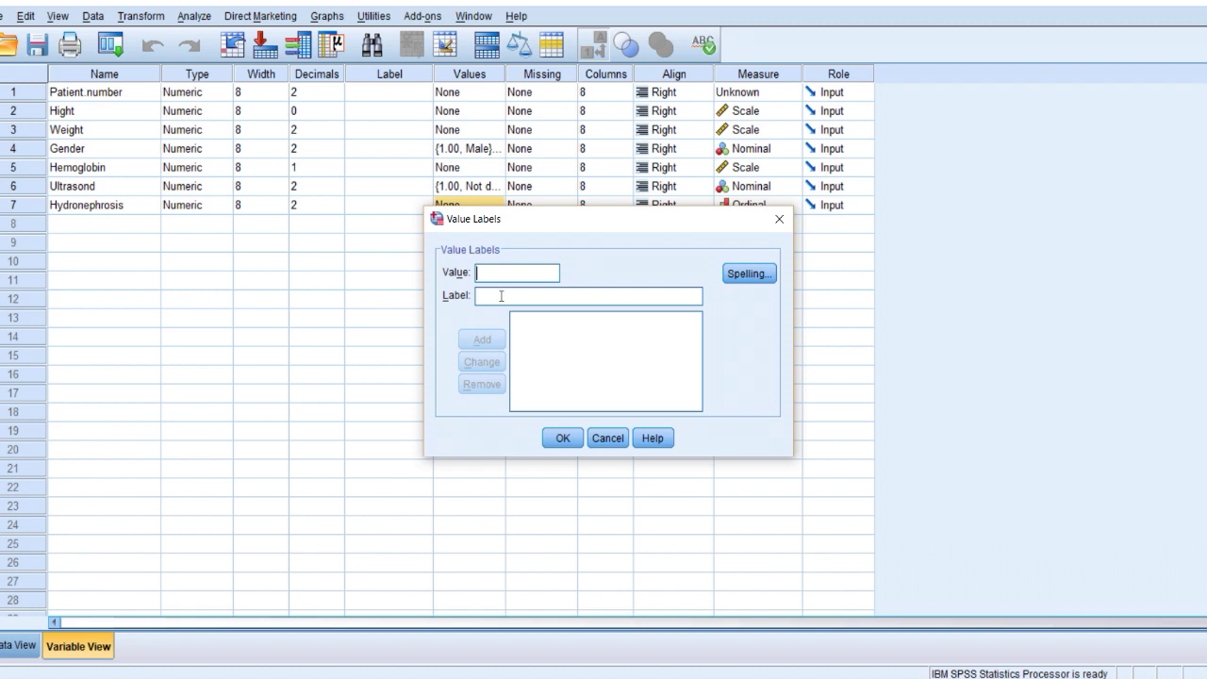
Enter Hydronephrosis value labels 1 = Mild, 2 = Moderate and 3 = Marked.
type("1")
left_click(503, 296)
type("Mild")
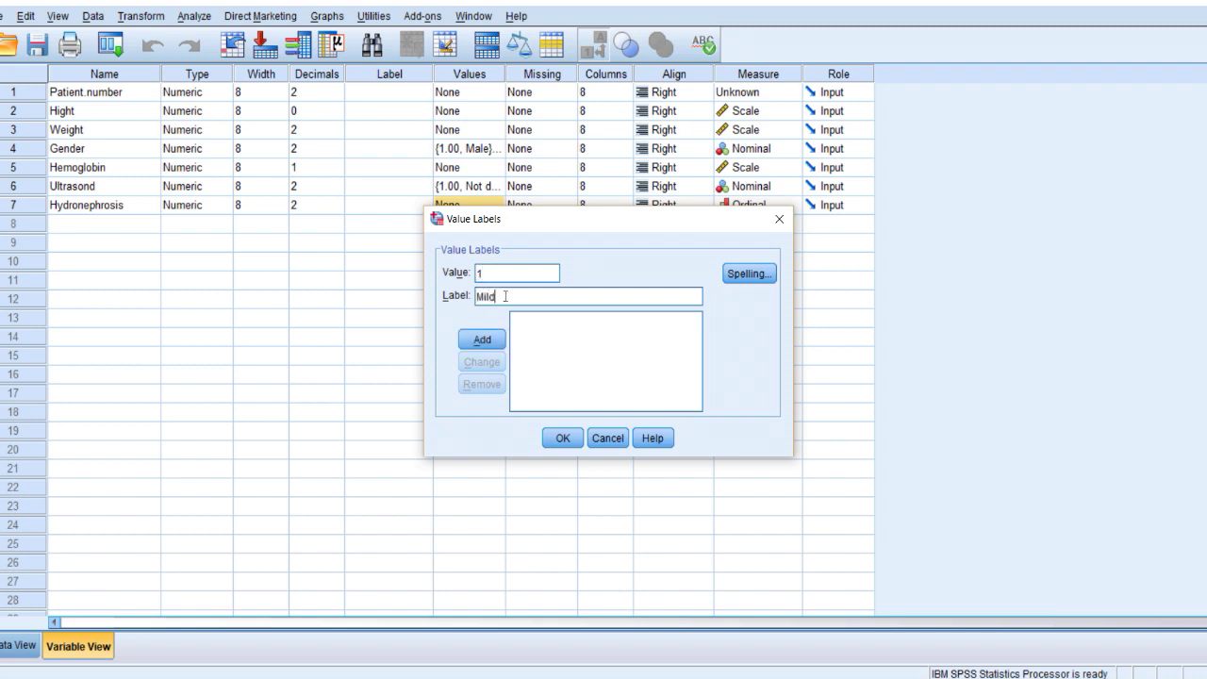
left_click(485, 341)
type("2")
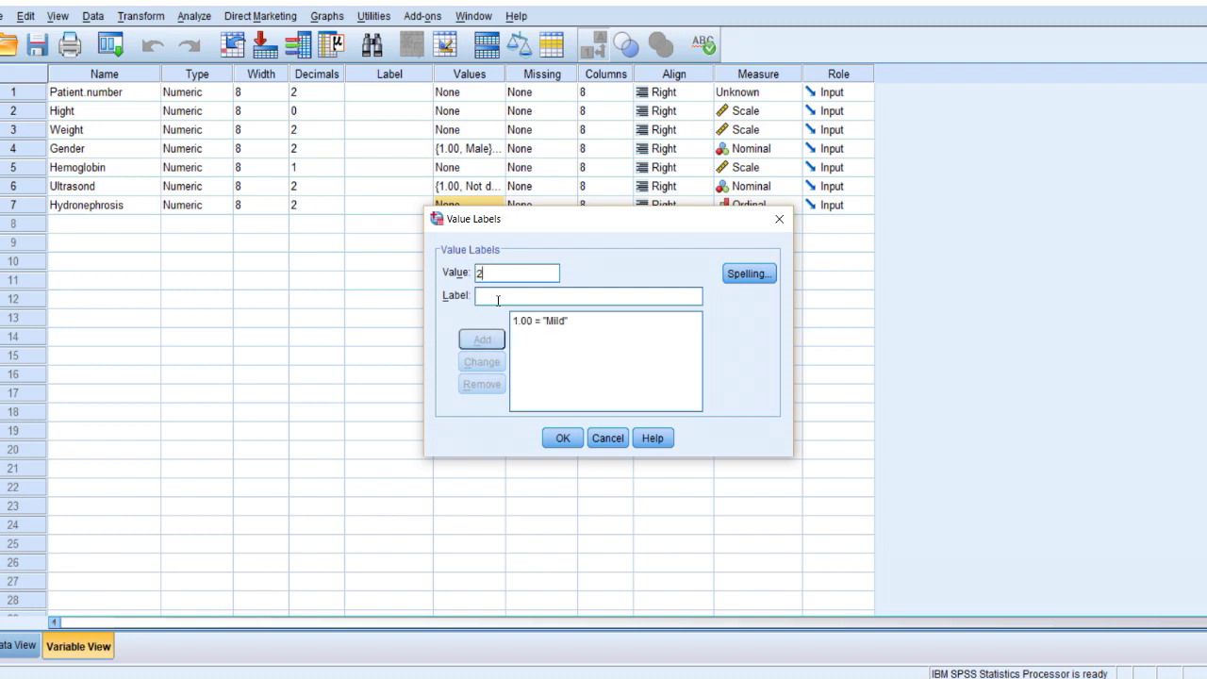
left_click(498, 298)
type("Moderate")
left_click(498, 337)
type("3")
left_click(491, 297)
type("Marked")
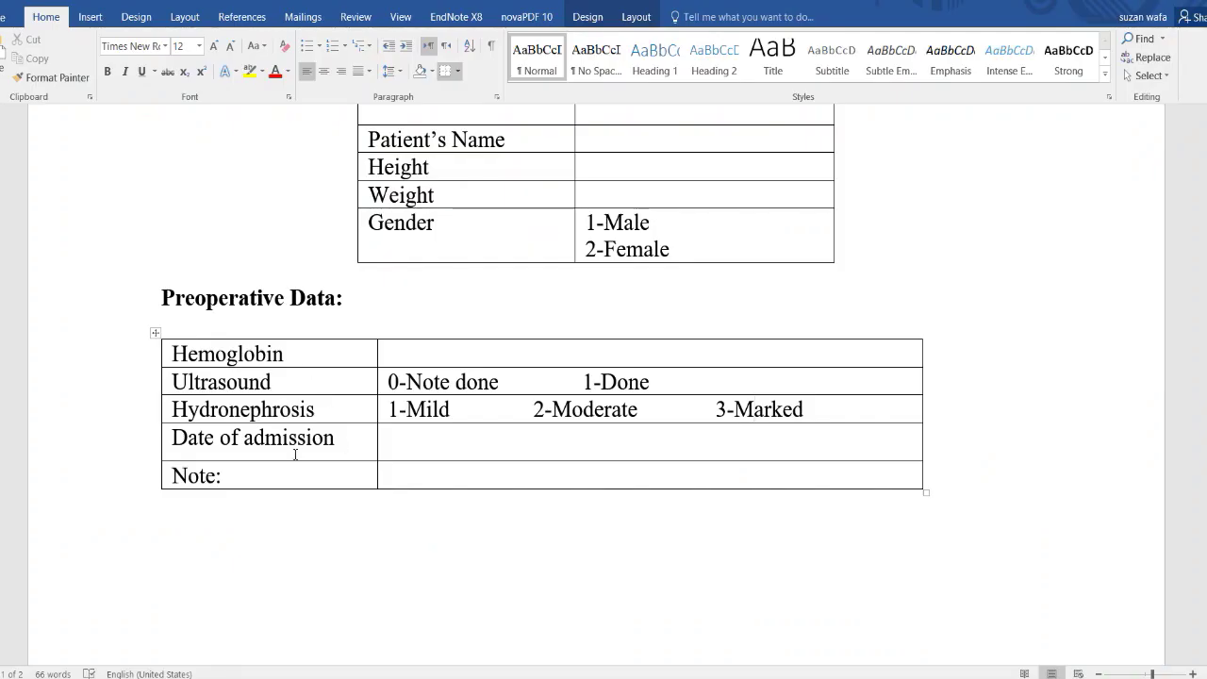
left_click(208, 443)
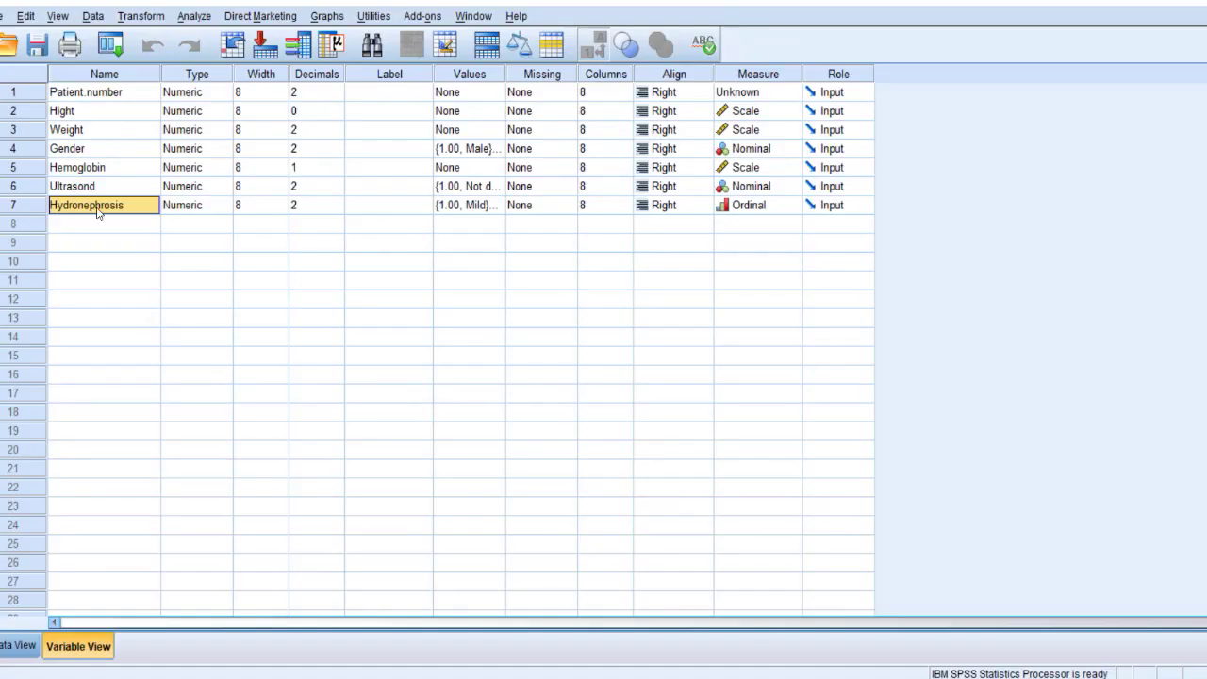
left_click(103, 226)
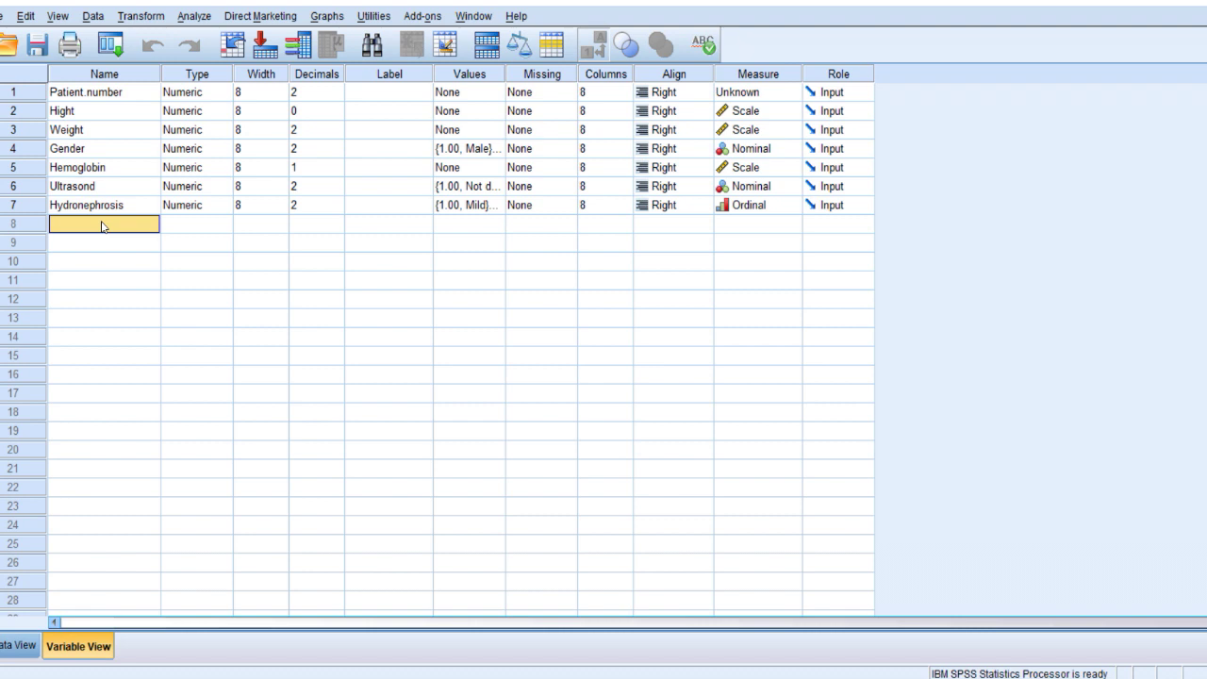
Name row 8 Date.admission and make it a Date variable in dd-mmm-yy format.
type("Date.admission")
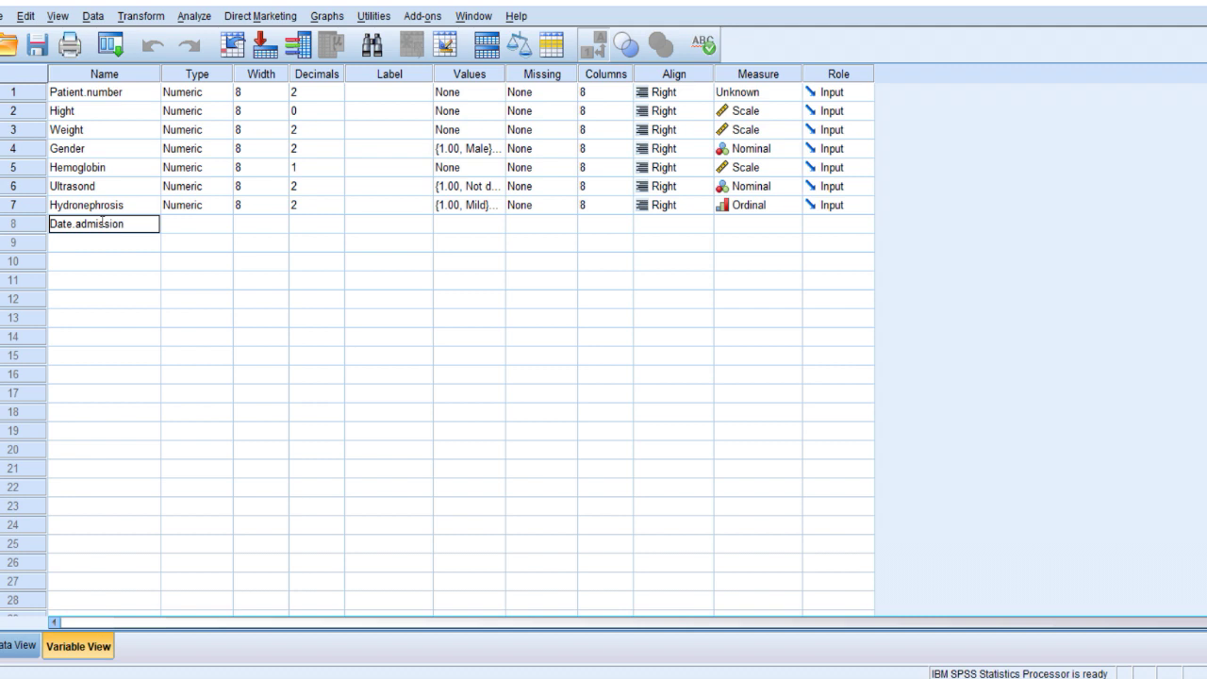
key("Return")
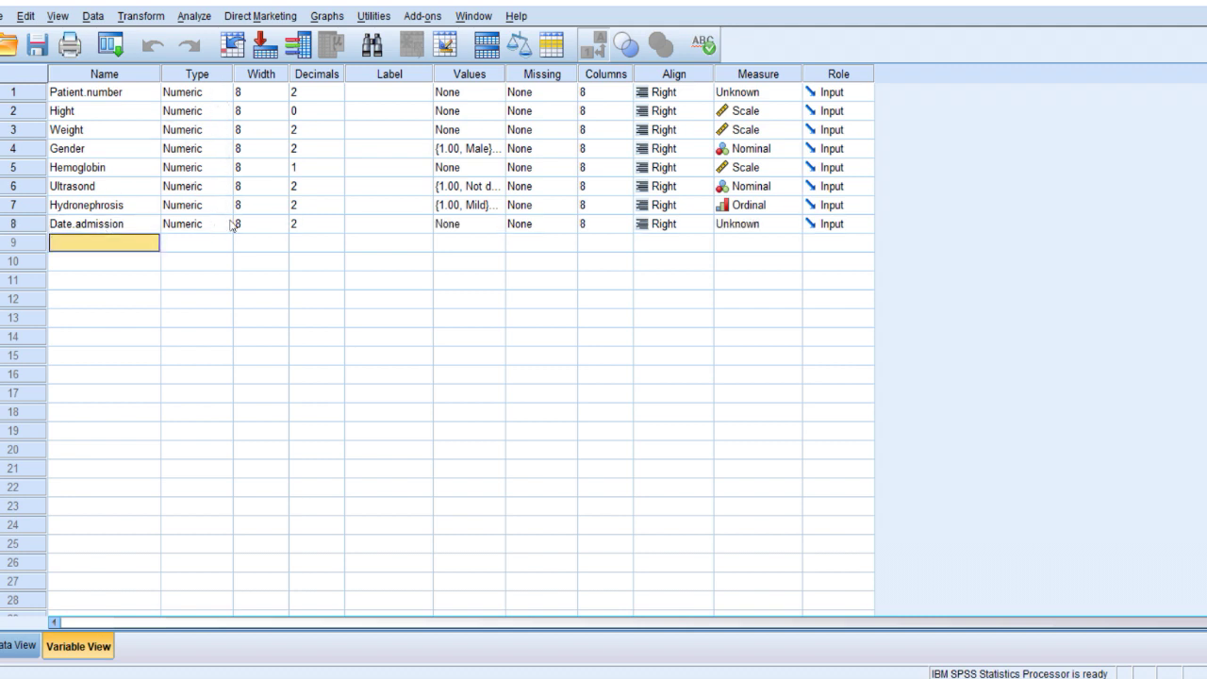
left_click(126, 226)
left_click(220, 228)
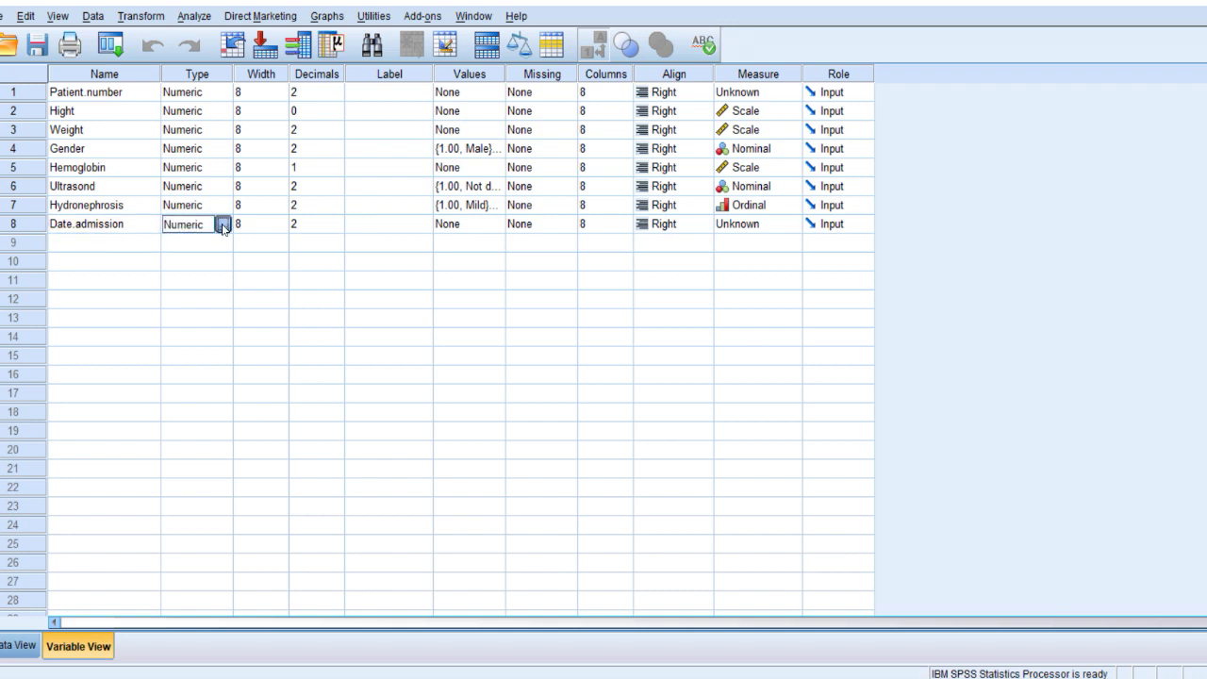
left_click(224, 227)
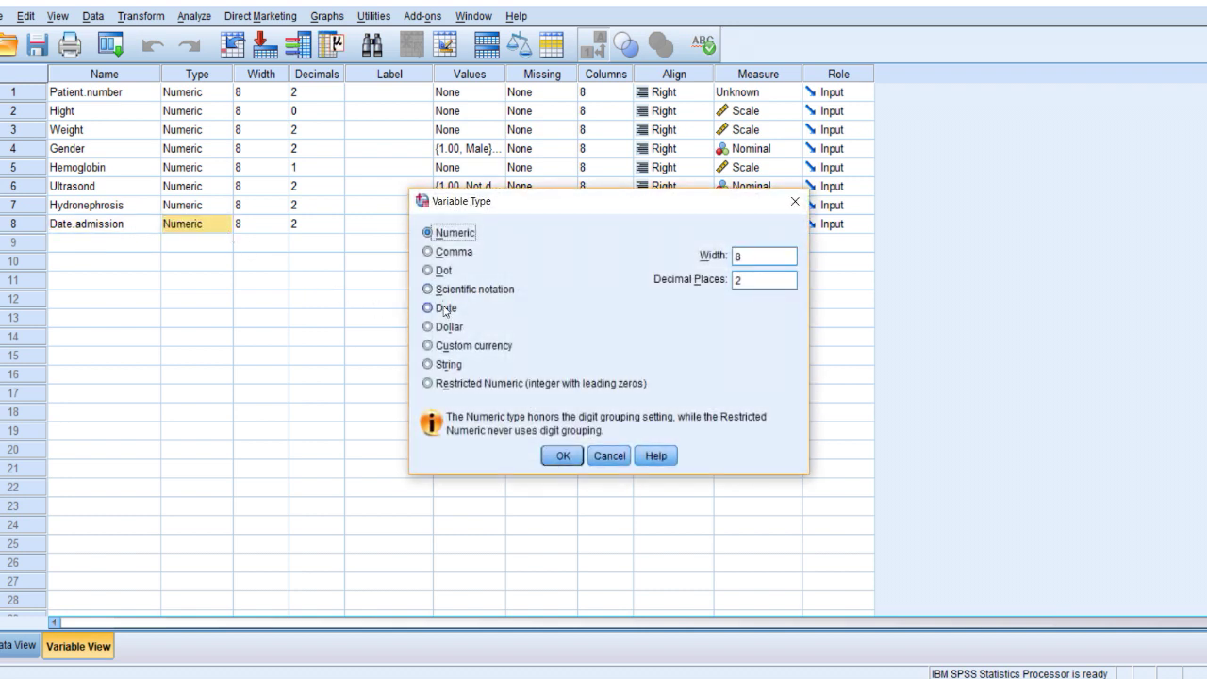
left_click(446, 310)
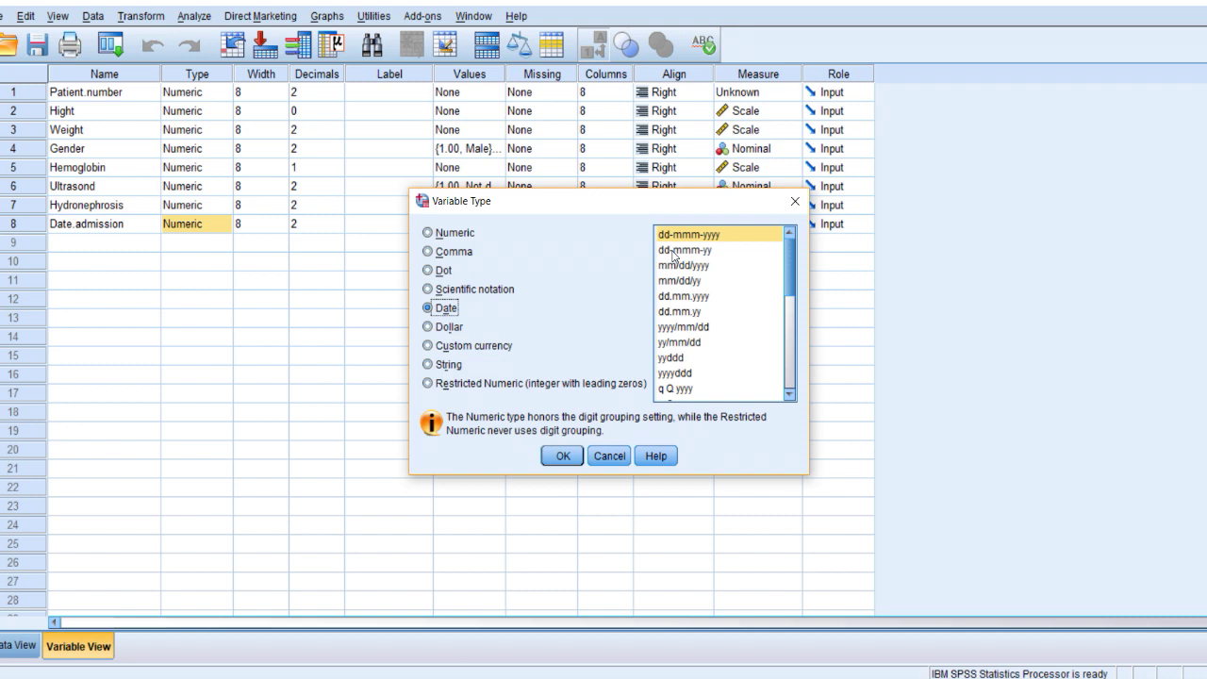
left_click(675, 251)
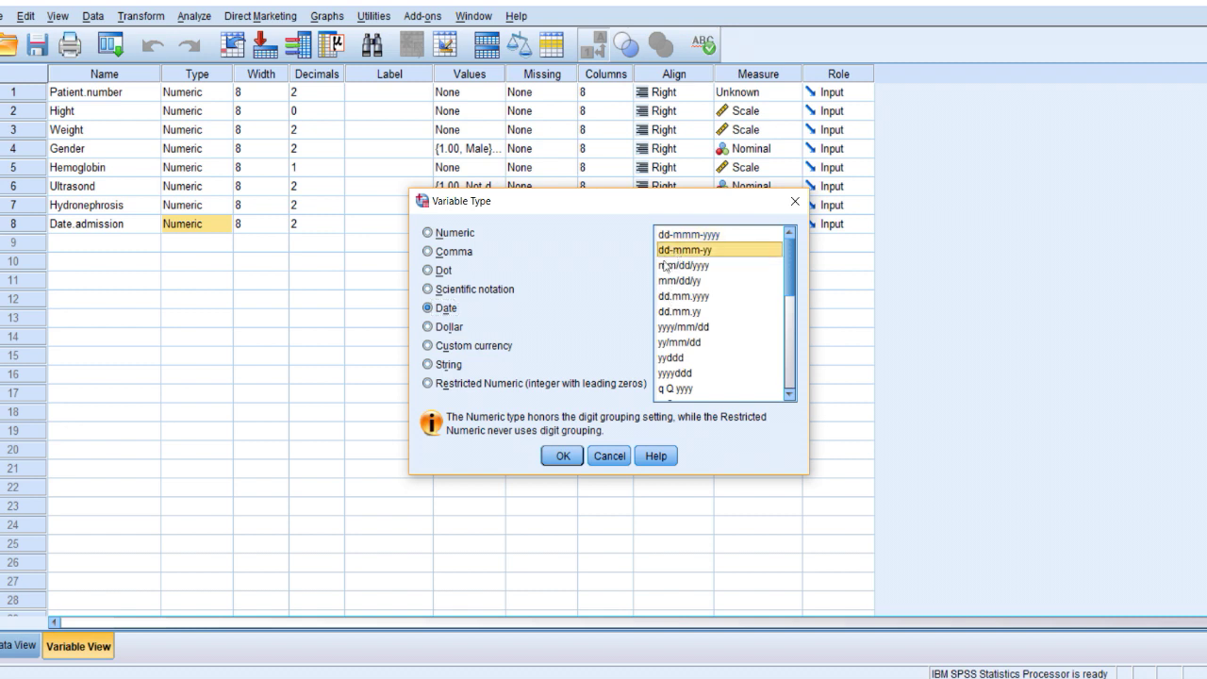
left_click(563, 456)
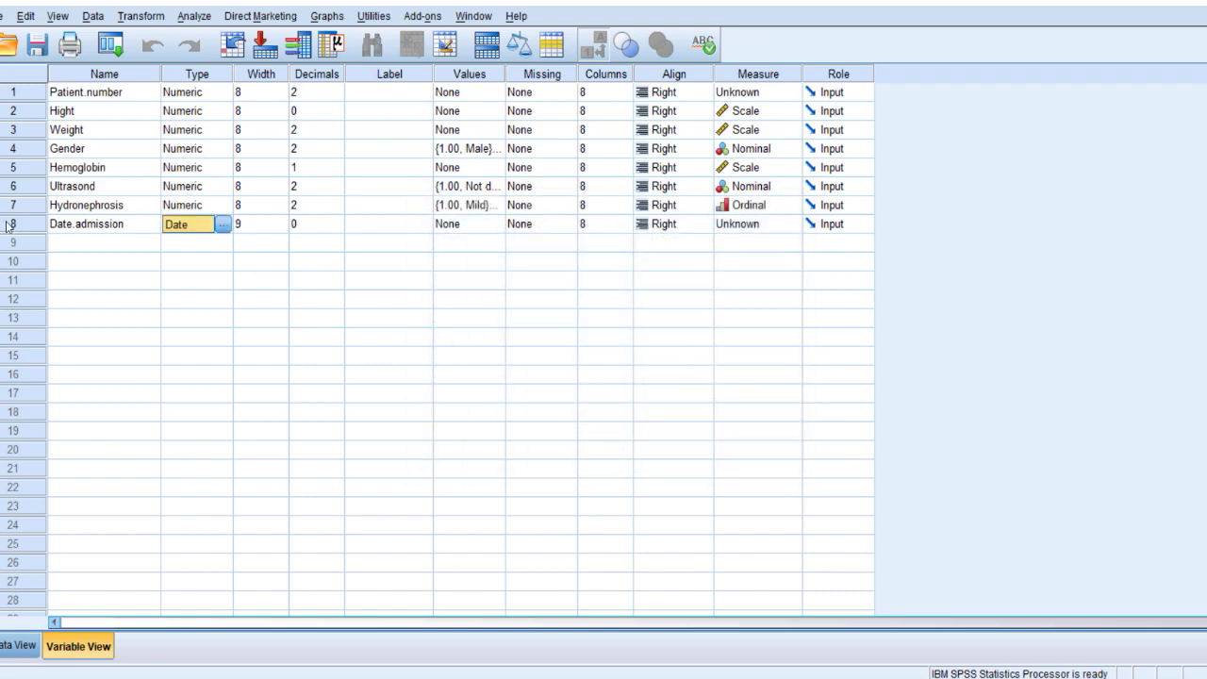
key("ctrl+t")
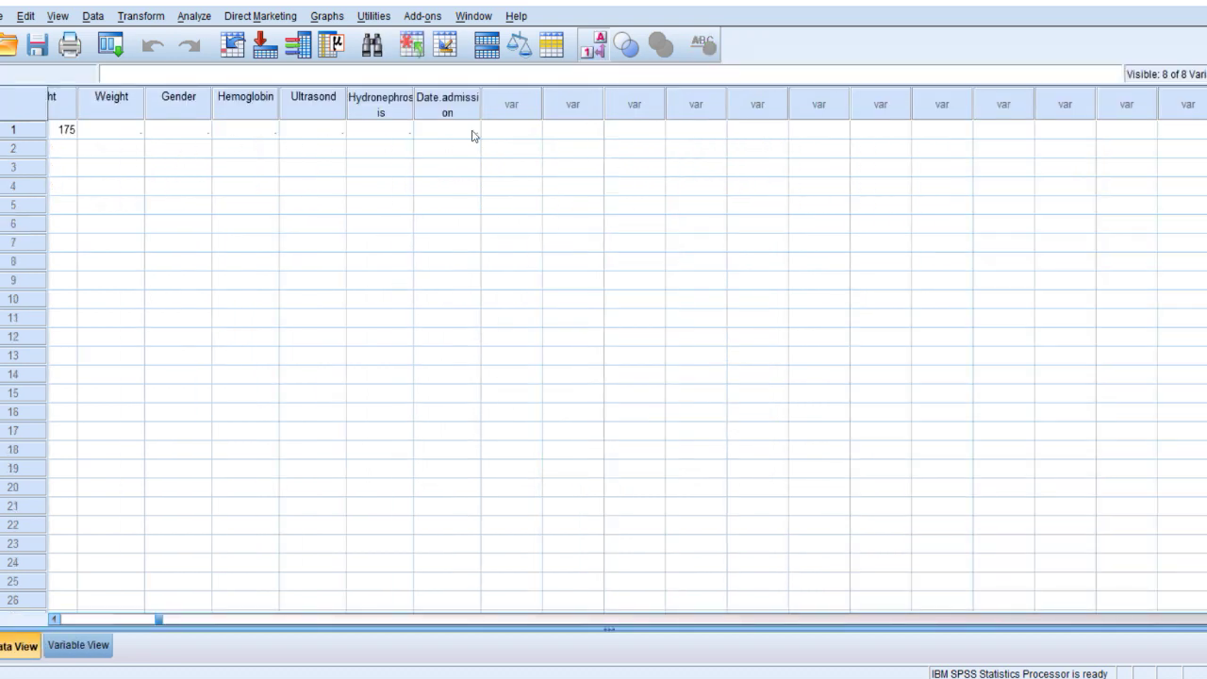
Enter admission dates 1.3.2019 and 1.2.2019 for the first two cases of Date.admission.
left_click(469, 134)
type("1.3.2019")
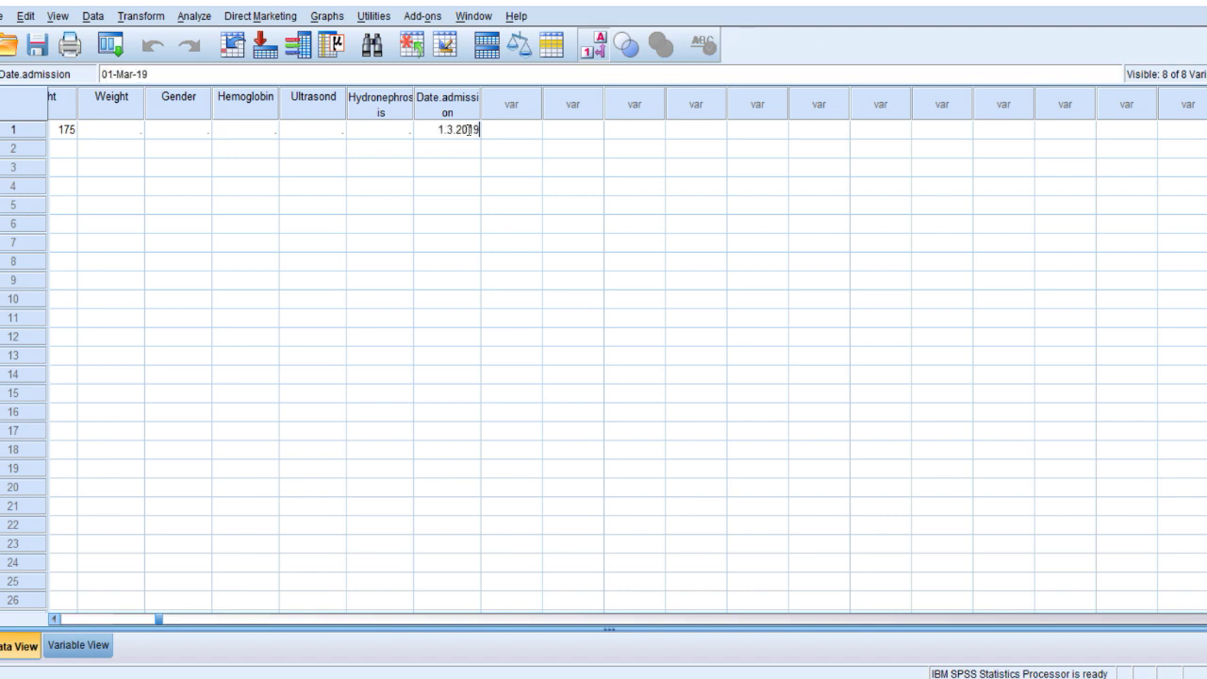
key("Return")
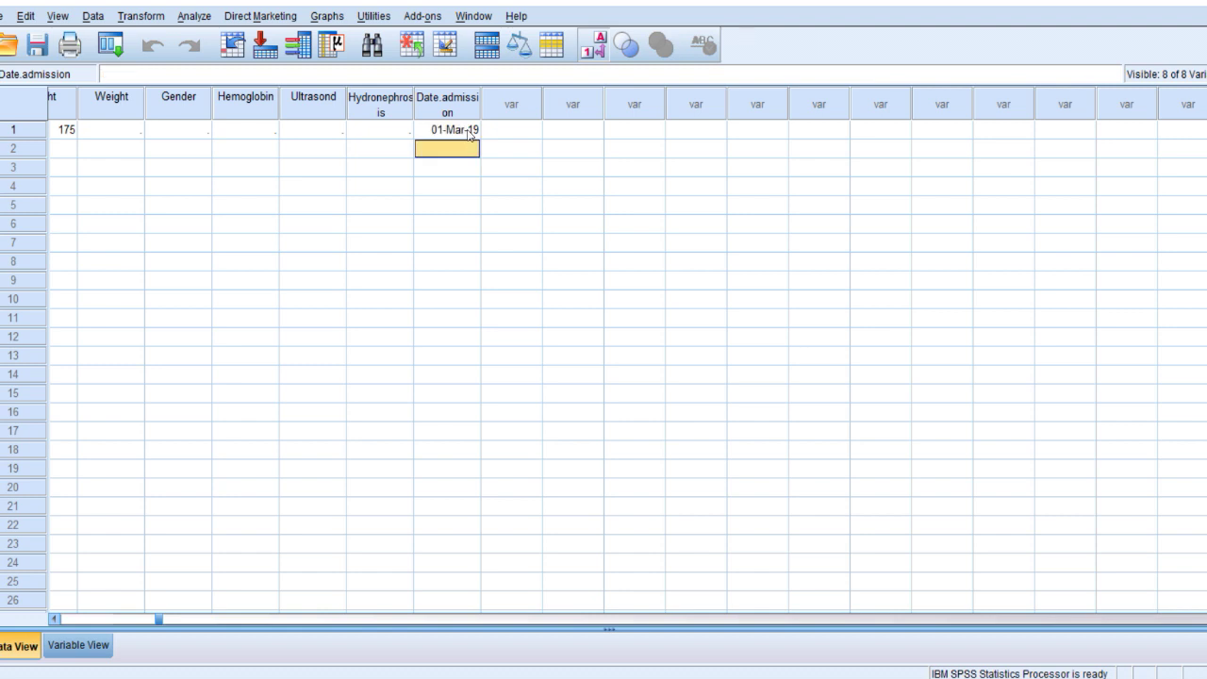
type("1.2.")
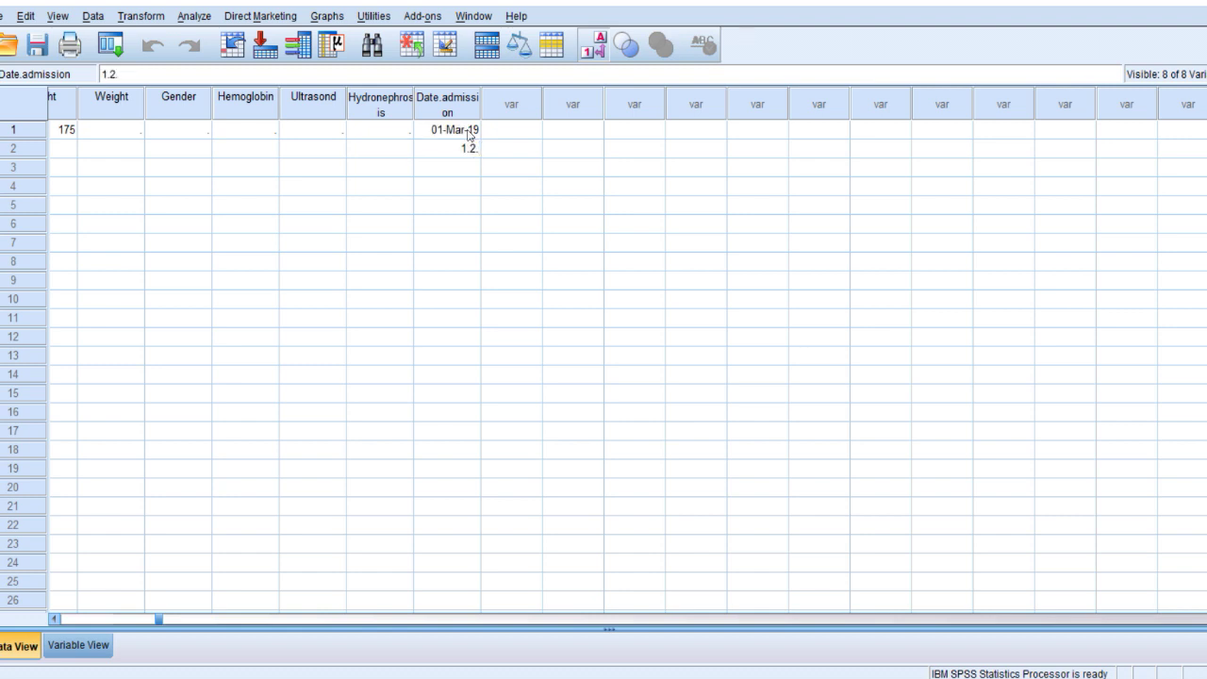
type("2019")
key("Return")
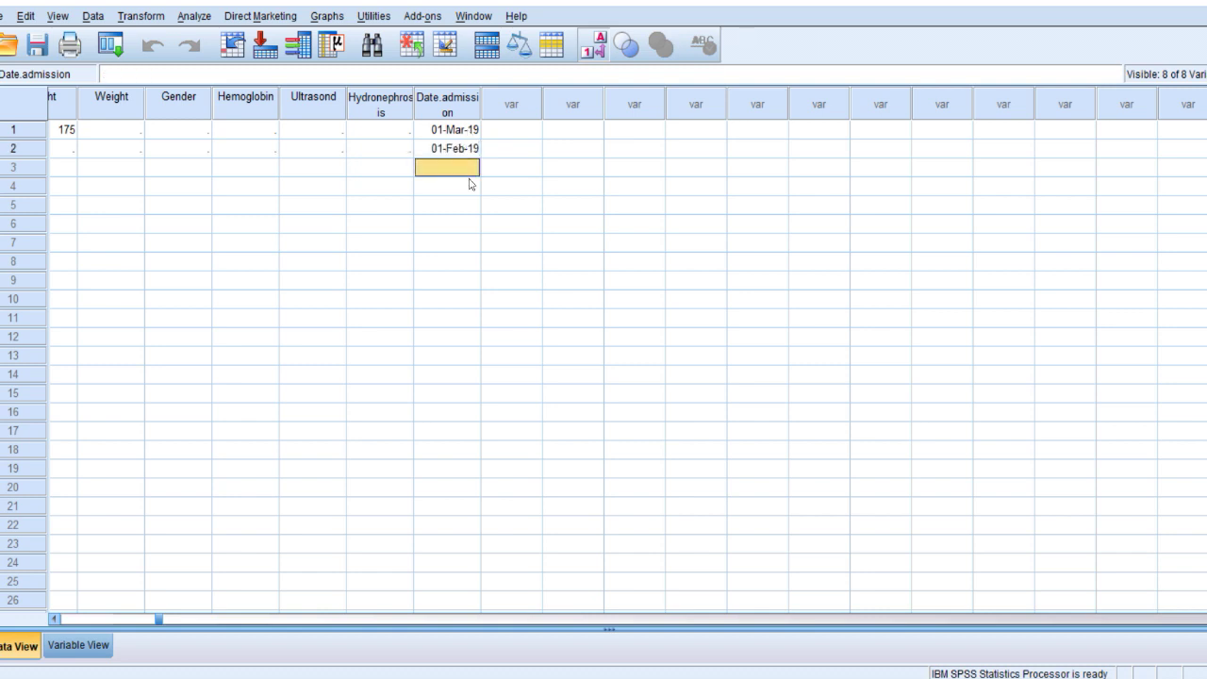
left_click(460, 149)
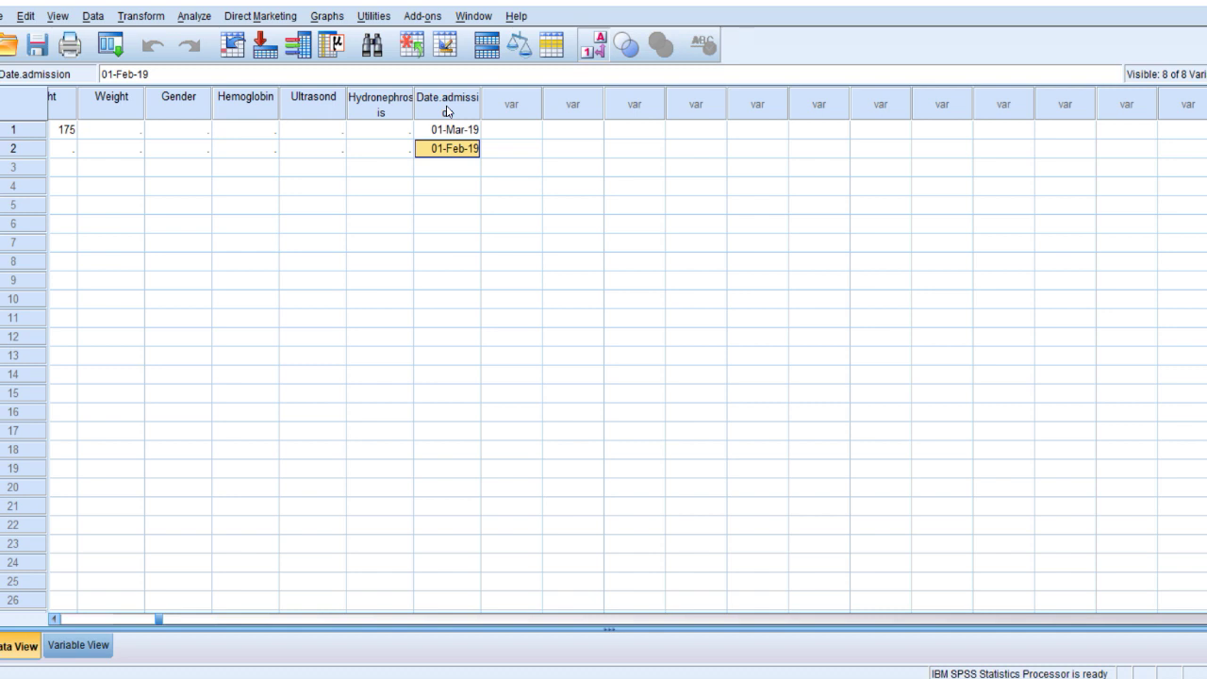
key("alt+Tab")
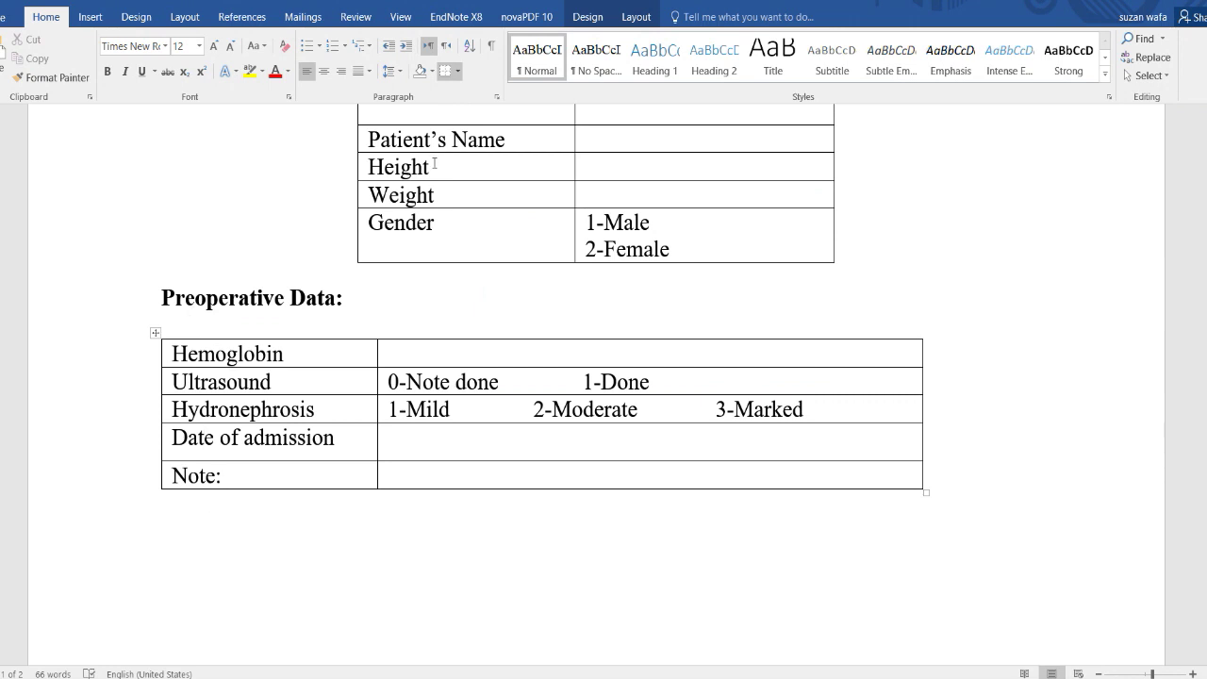
Check the Patient's Name row of the Word form, then return to SPSS.
scroll(435, 163, "up", 1)
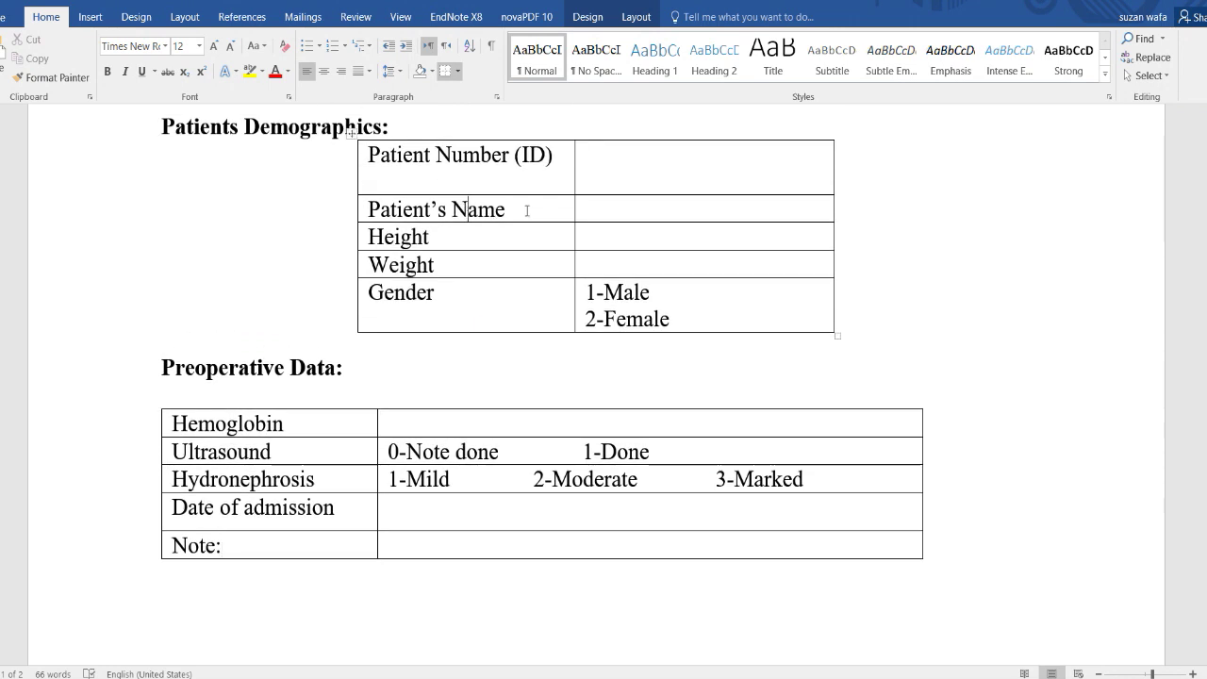
left_click_drag(525, 210, 367, 210)
left_click(350, 122)
key("alt+Tab")
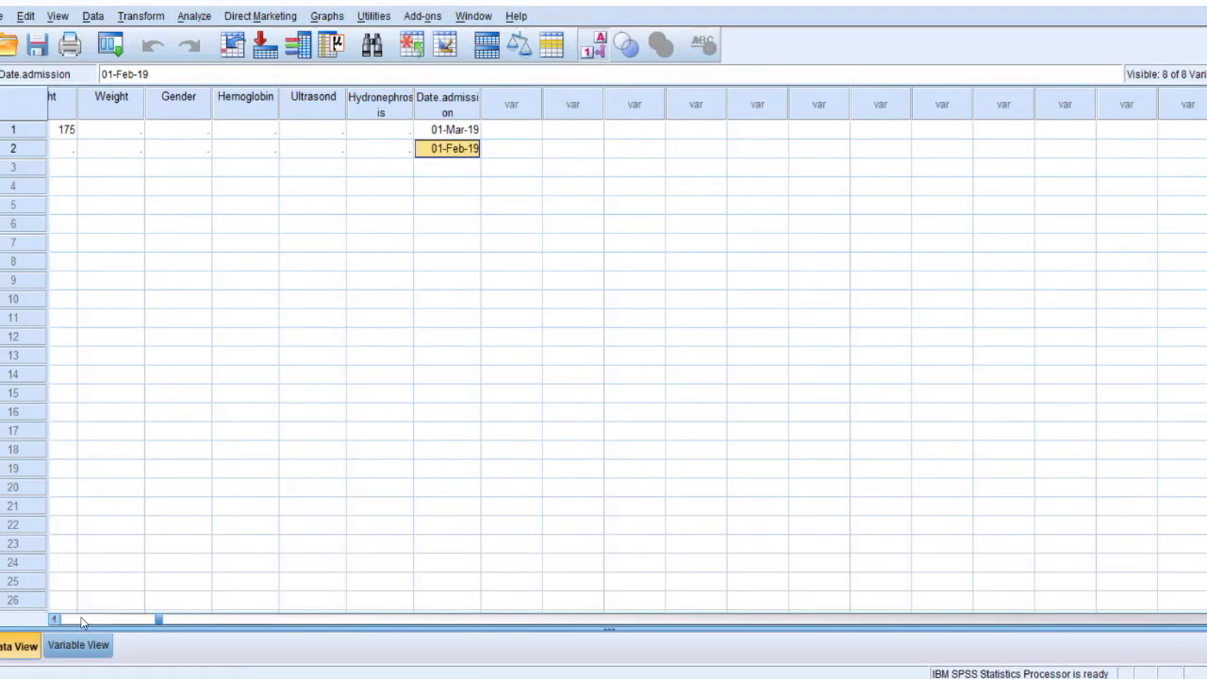
left_click(80, 618)
Add Patient.name in row 9 as a String variable 30 characters wide.
left_click(78, 645)
left_click(54, 244)
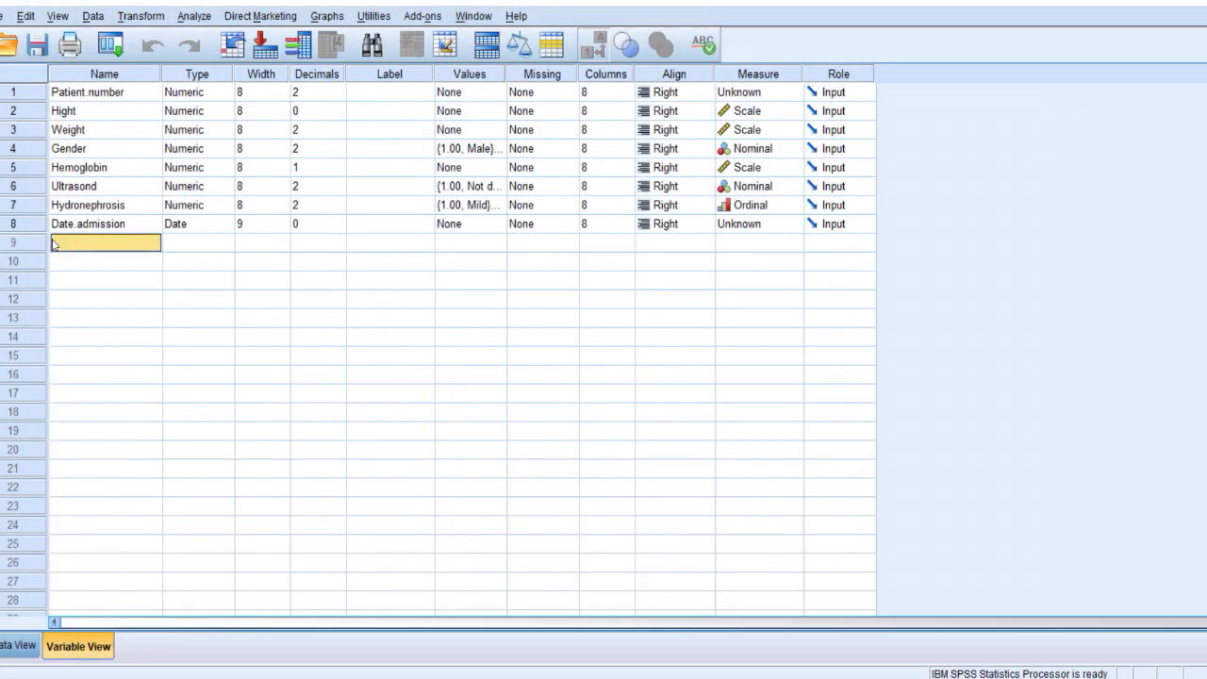
type("Pat")
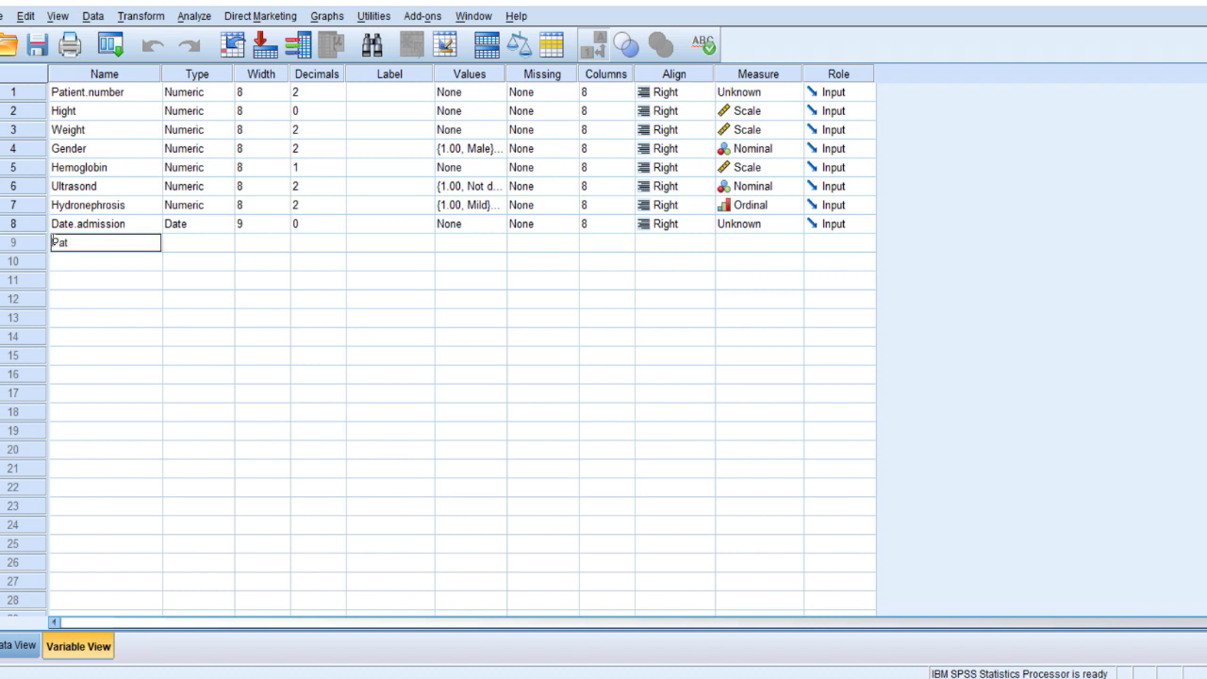
type("ient.name")
left_click(230, 244)
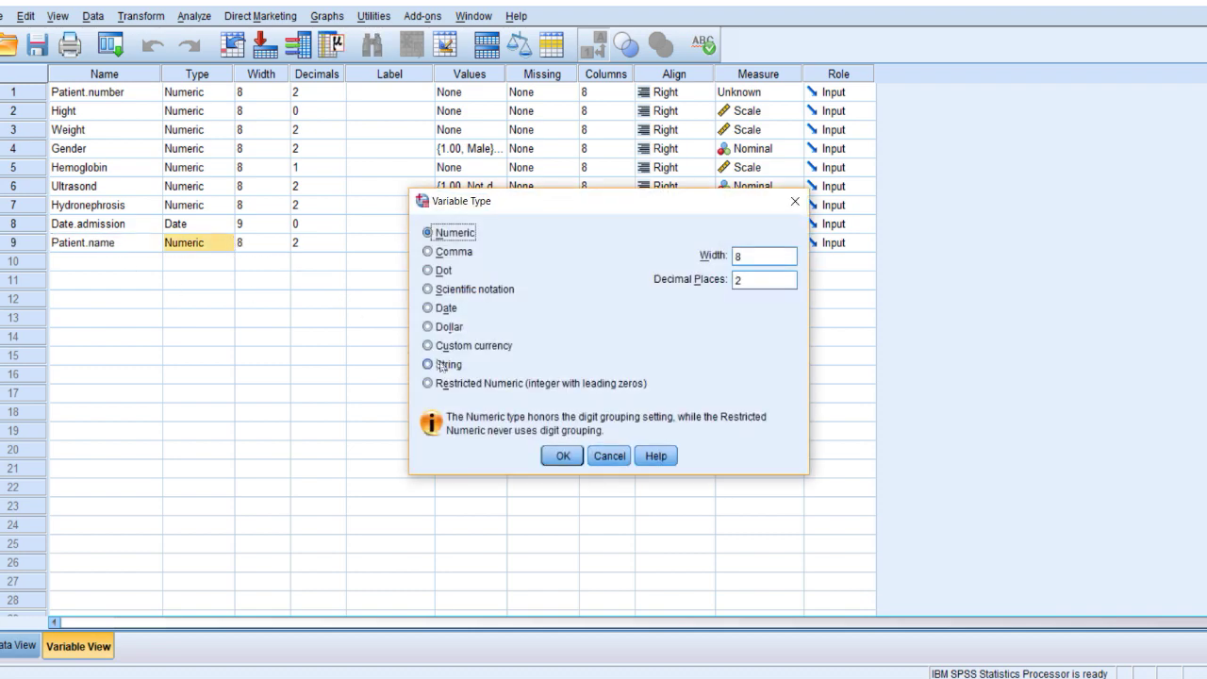
left_click(447, 366)
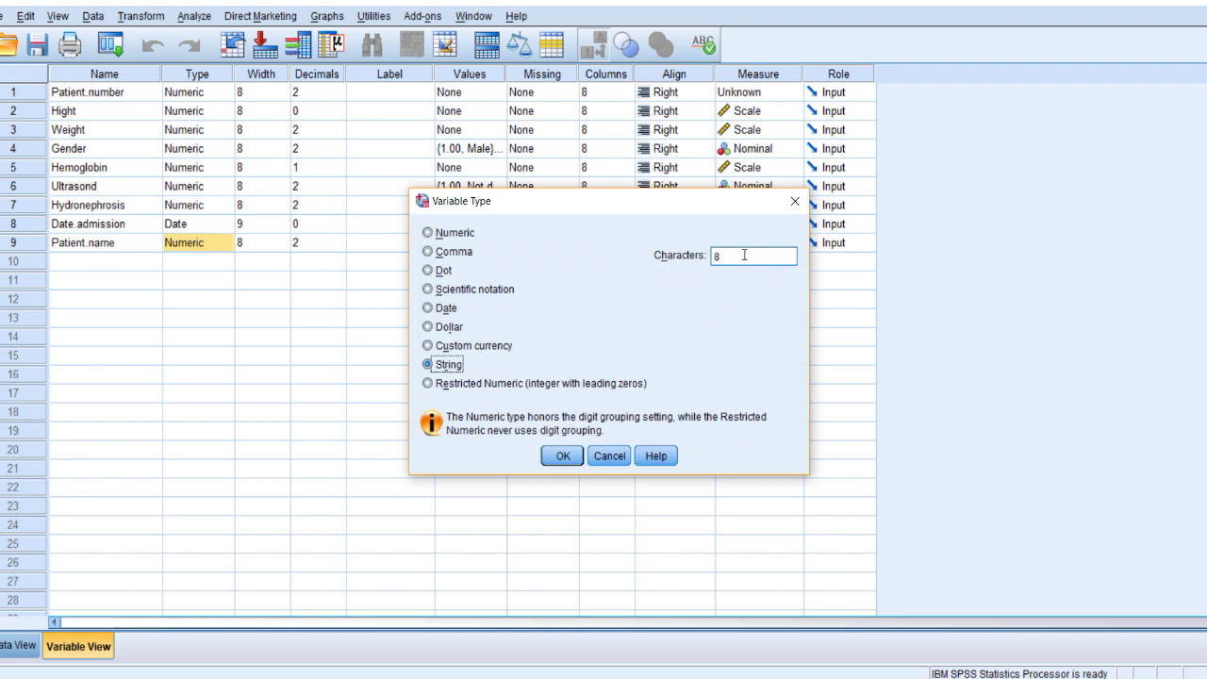
left_click_drag(745, 256, 705, 260)
type("30")
key("Return")
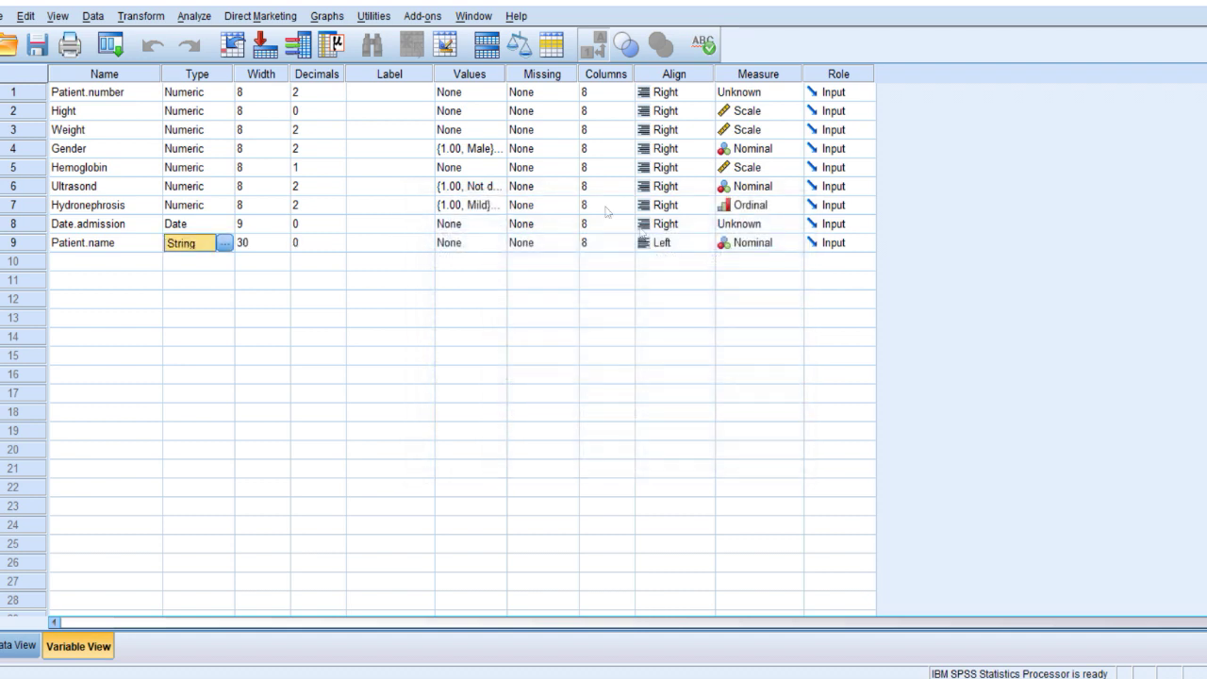
Widen the Patient.name column in Data View and enter the first patient's full name.
double_click(15, 243)
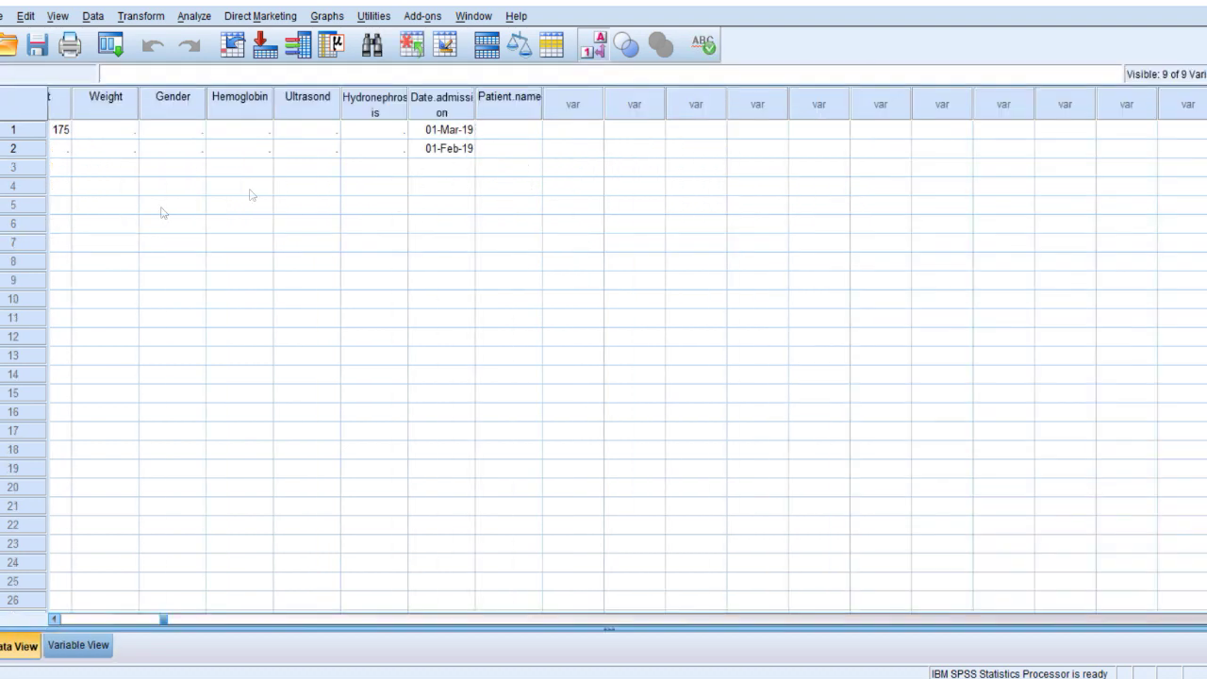
left_click(512, 129)
left_click_drag(545, 104, 593, 104)
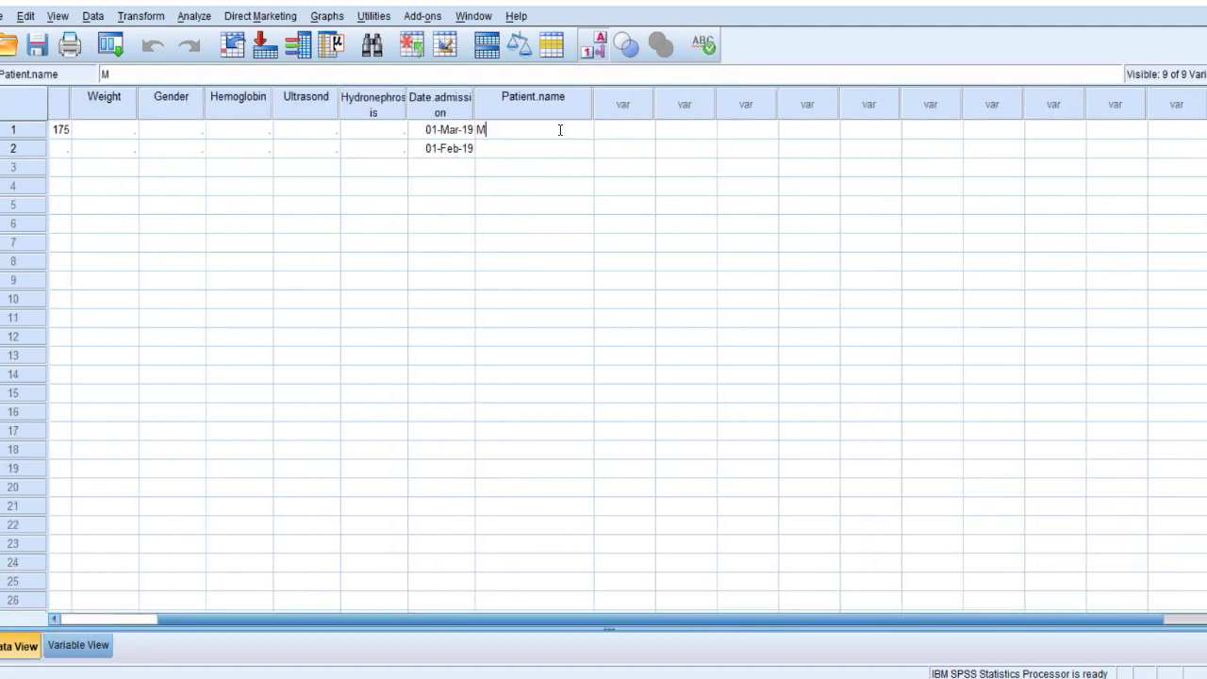
key("Return")
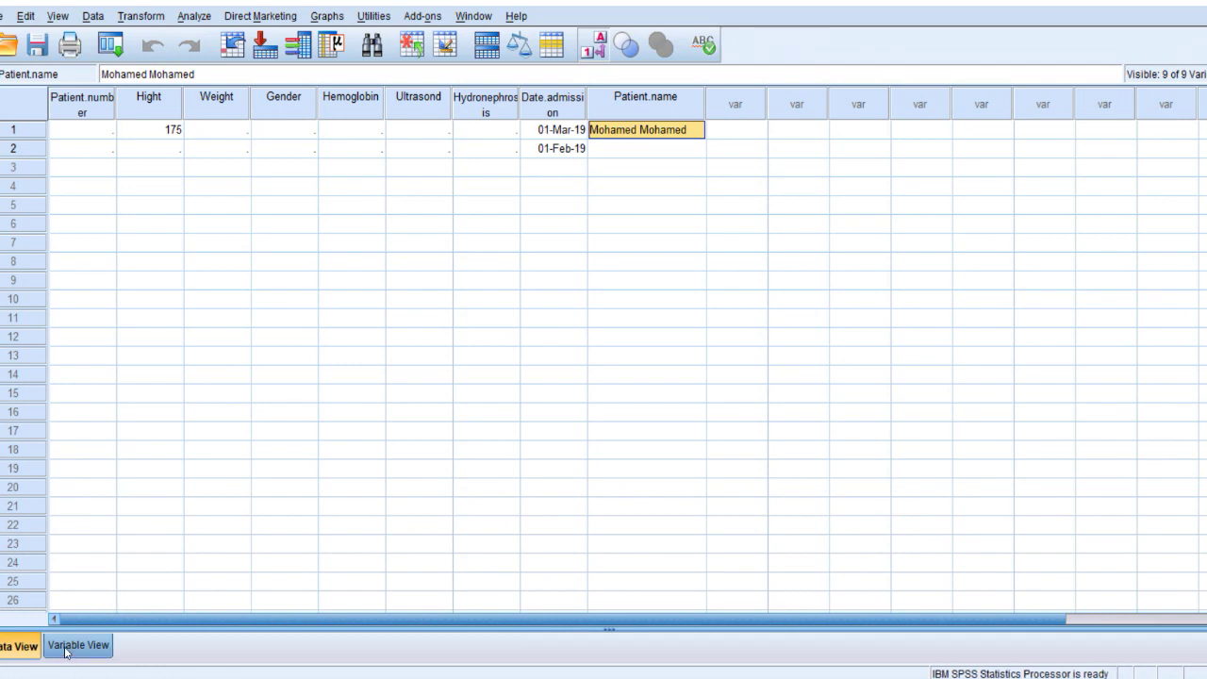
left_click(78, 645)
Add a Note variable in row 10 with String type.
left_click(87, 265)
type("No")
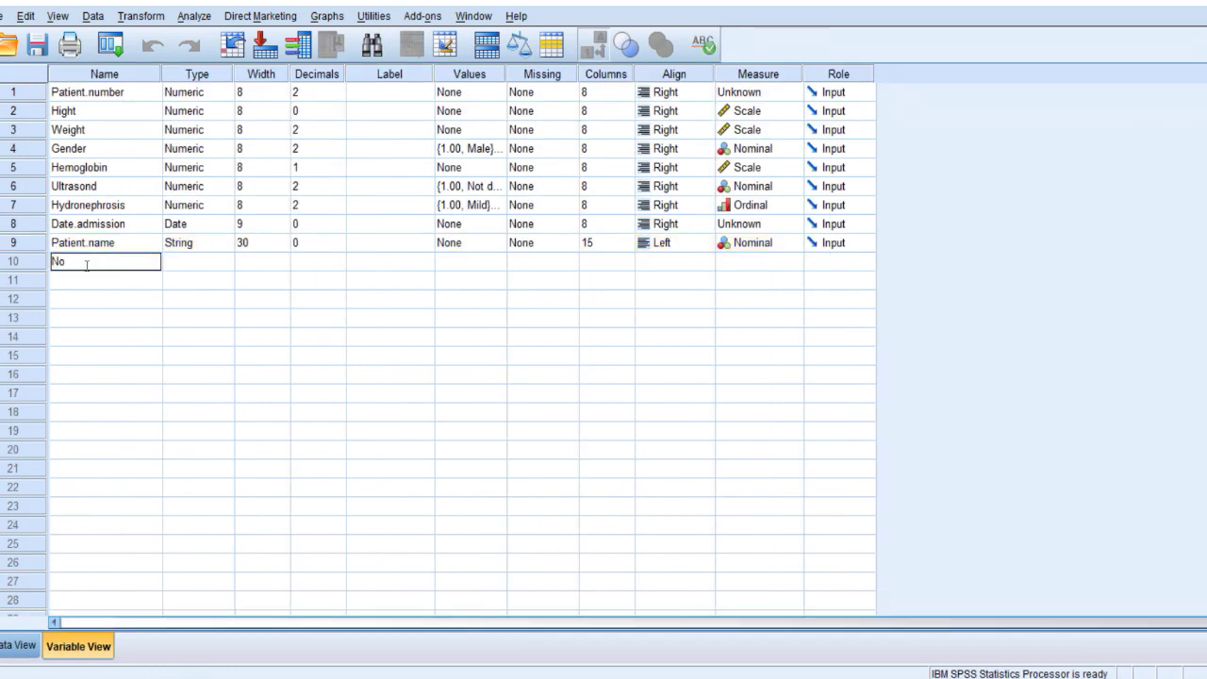
type("te")
key("Return")
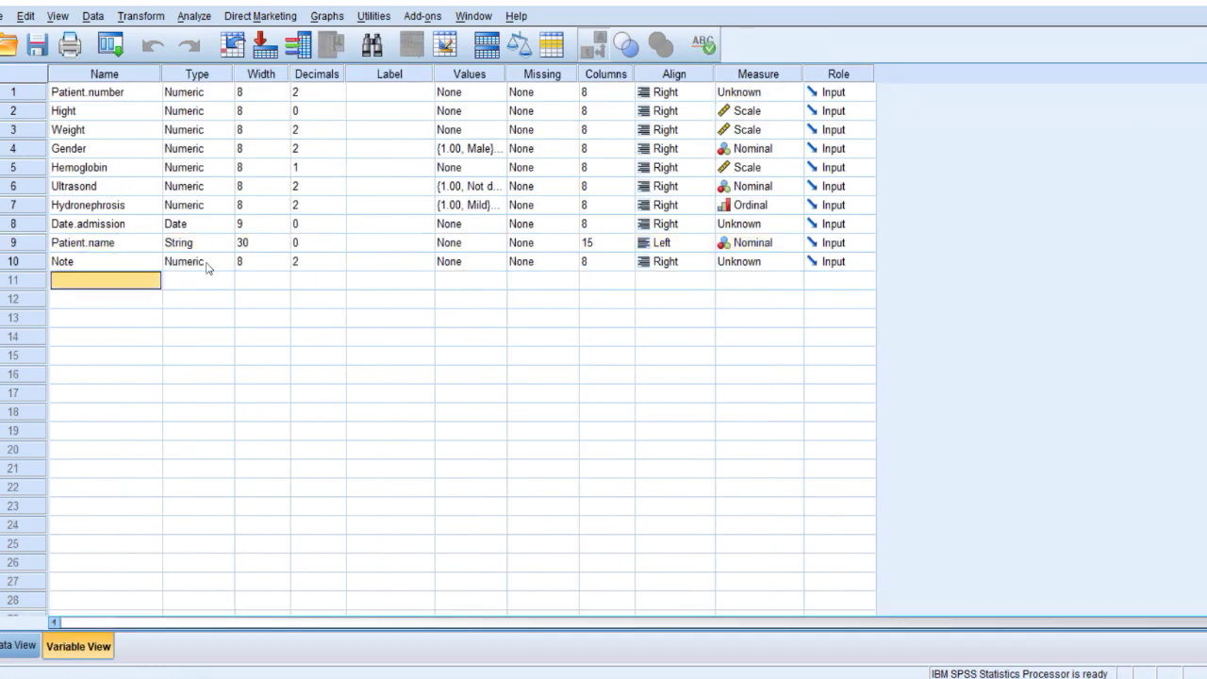
left_click(210, 264)
left_click(224, 262)
left_click(451, 367)
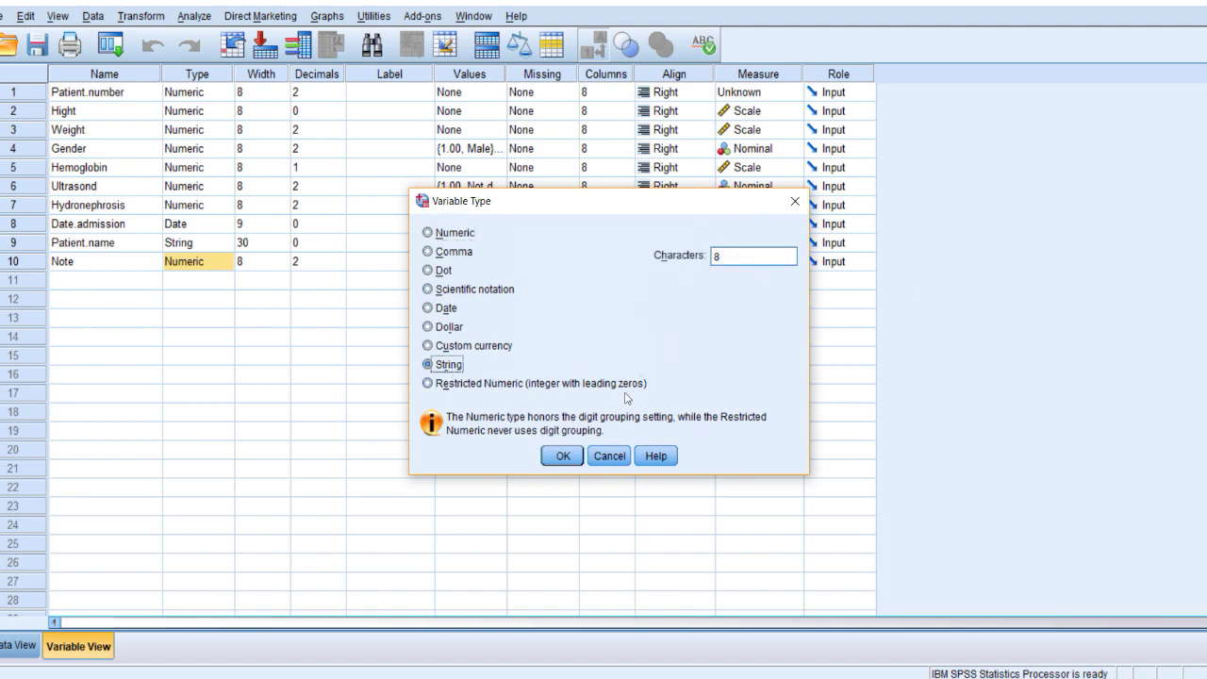
left_click(563, 457)
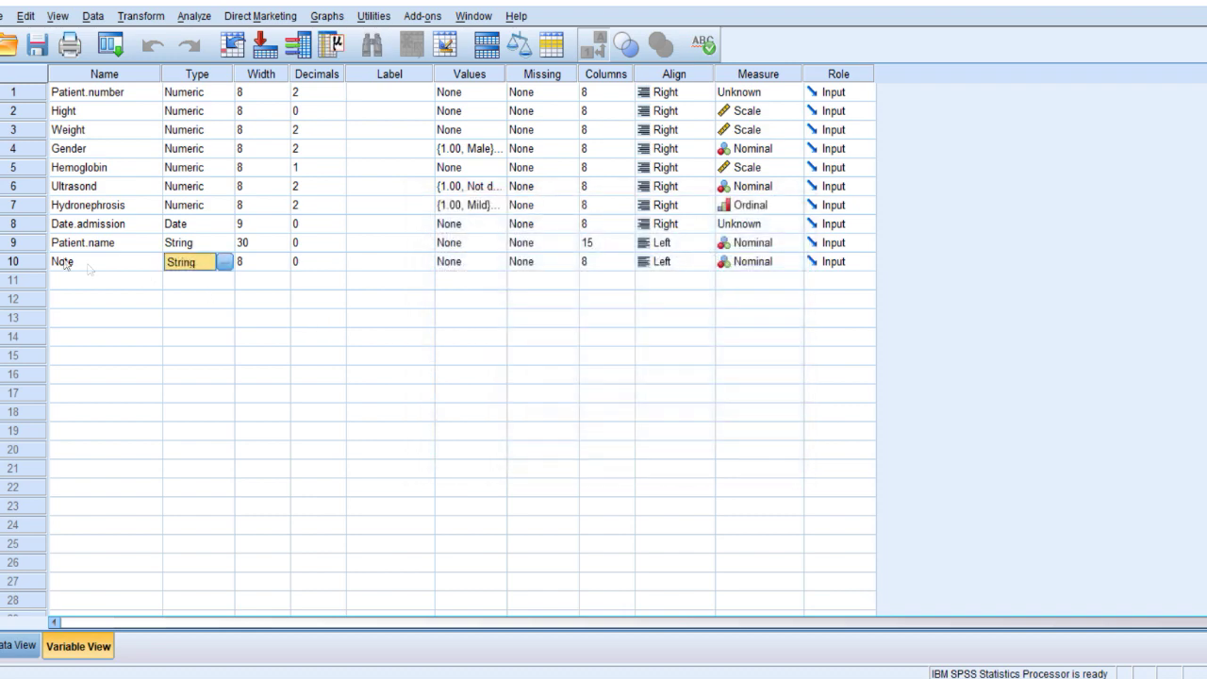
Set Note's width to 24 and record 'patient lost follow up' for case 1.
double_click(42, 262)
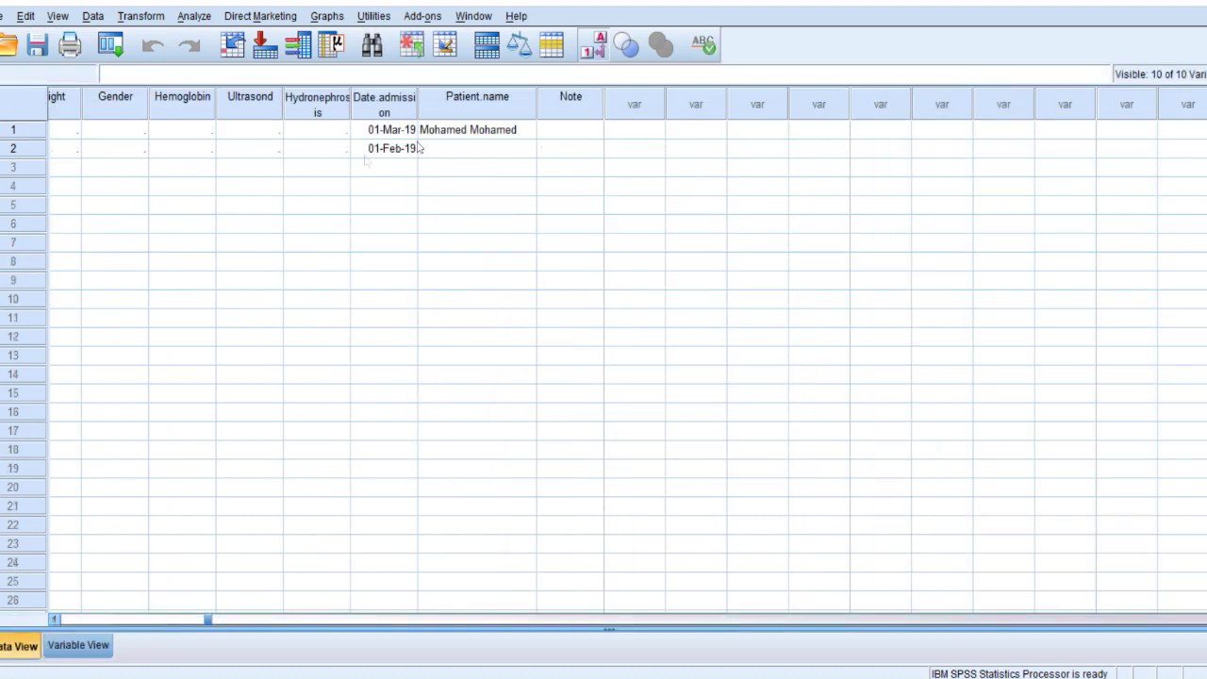
left_click(593, 131)
type("patient")
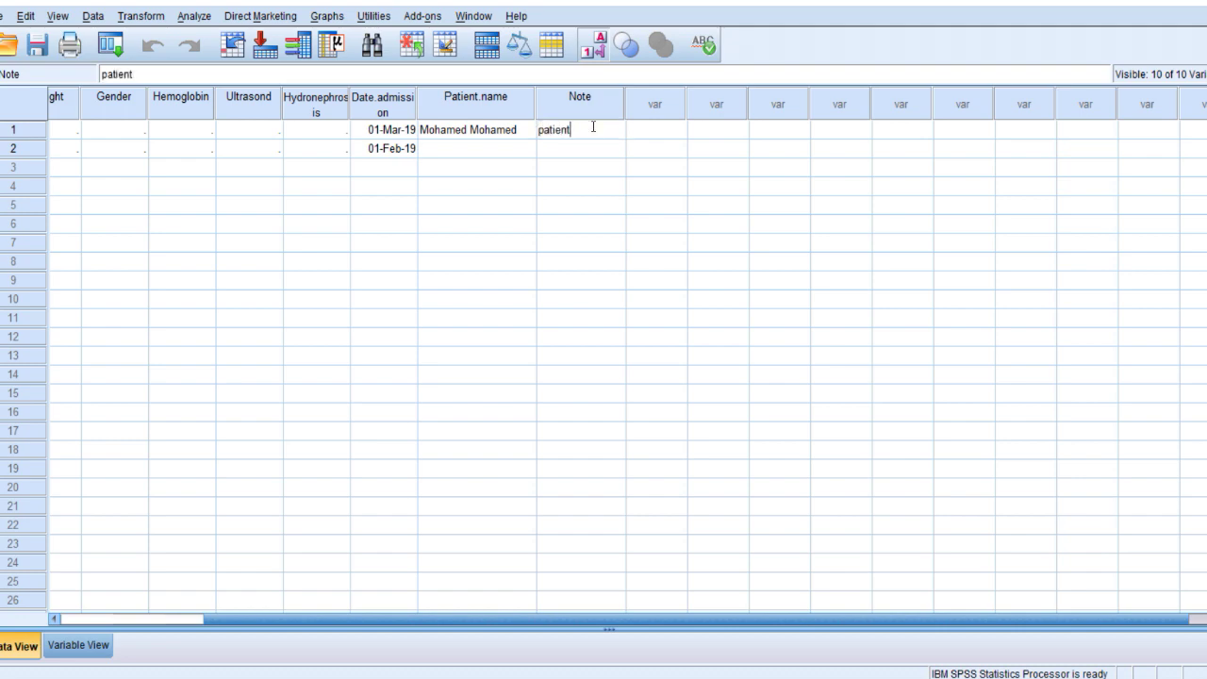
key("BackSpace")
double_click(573, 109)
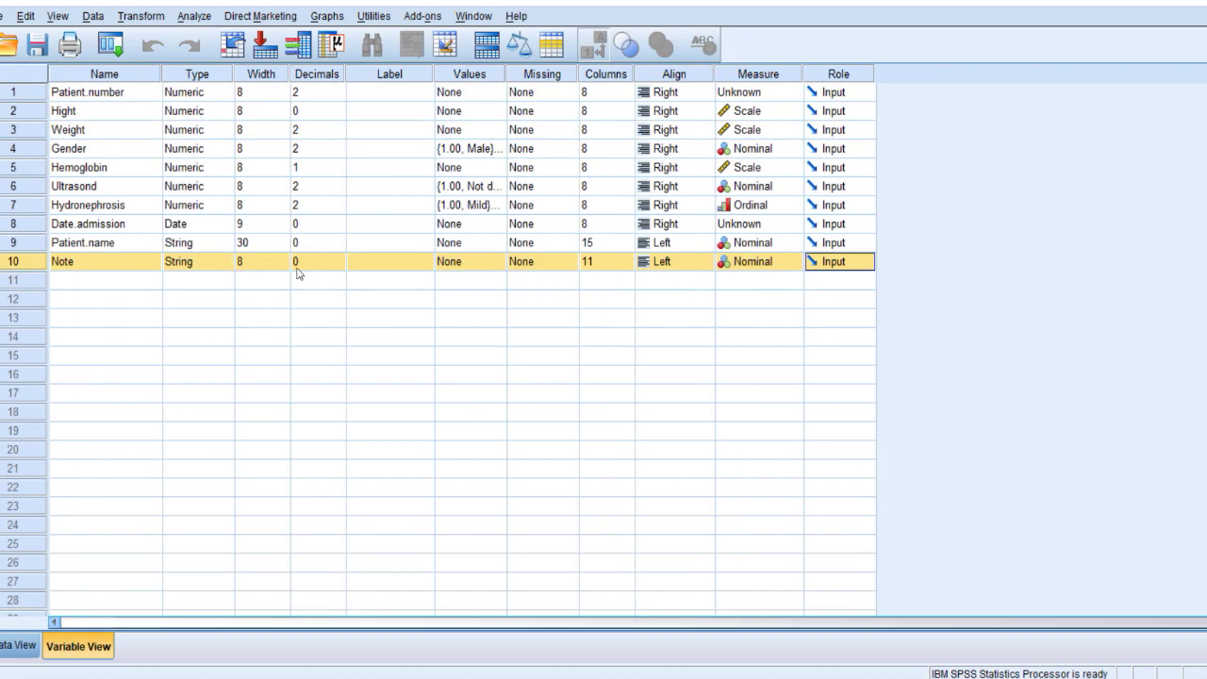
left_click(285, 261)
double_click(282, 259)
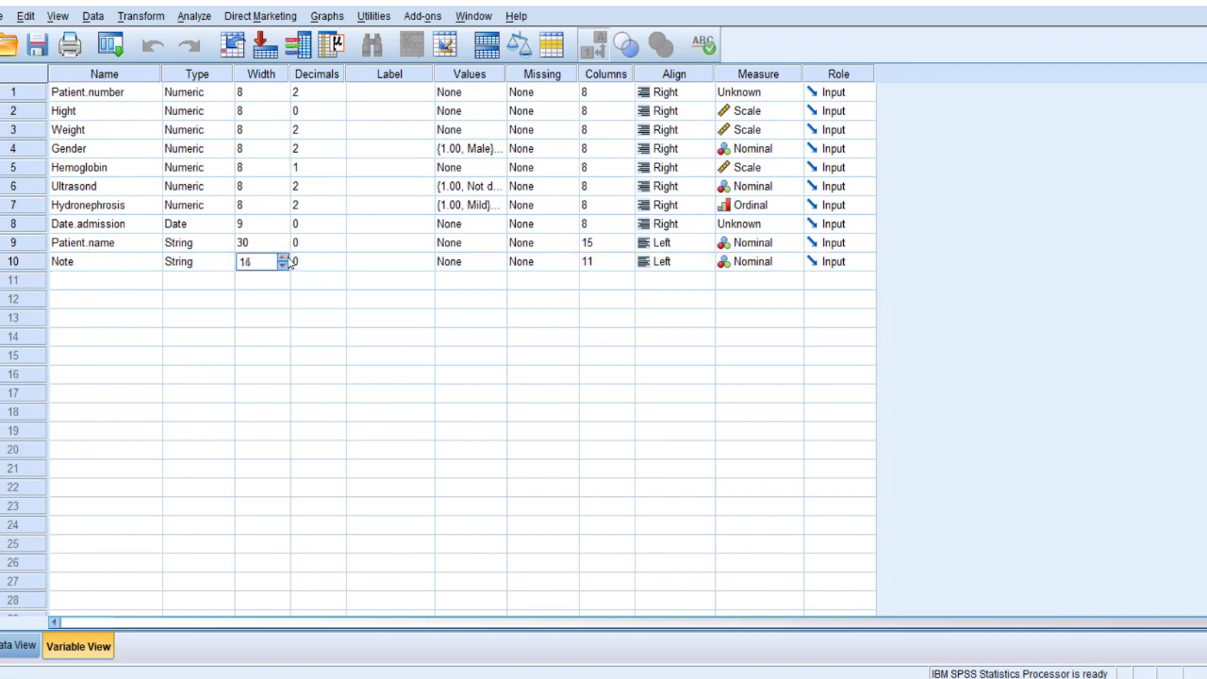
left_click_drag(283, 258, 283, 259)
left_click(45, 261)
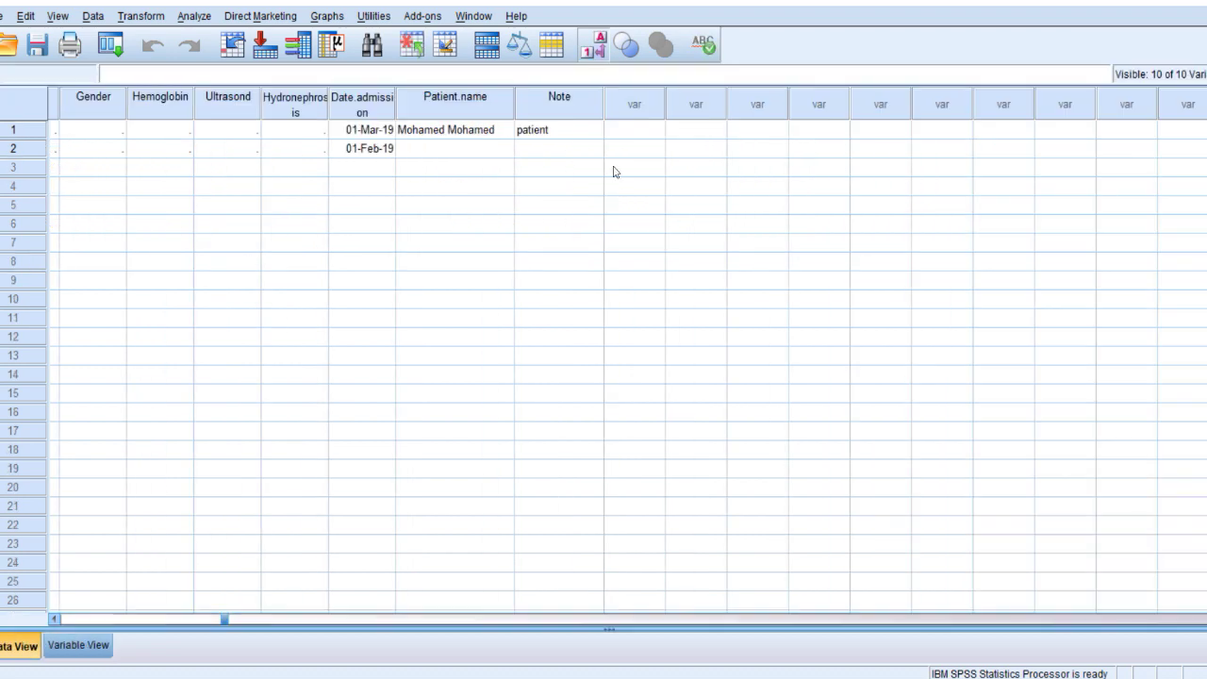
type("lost follow up")
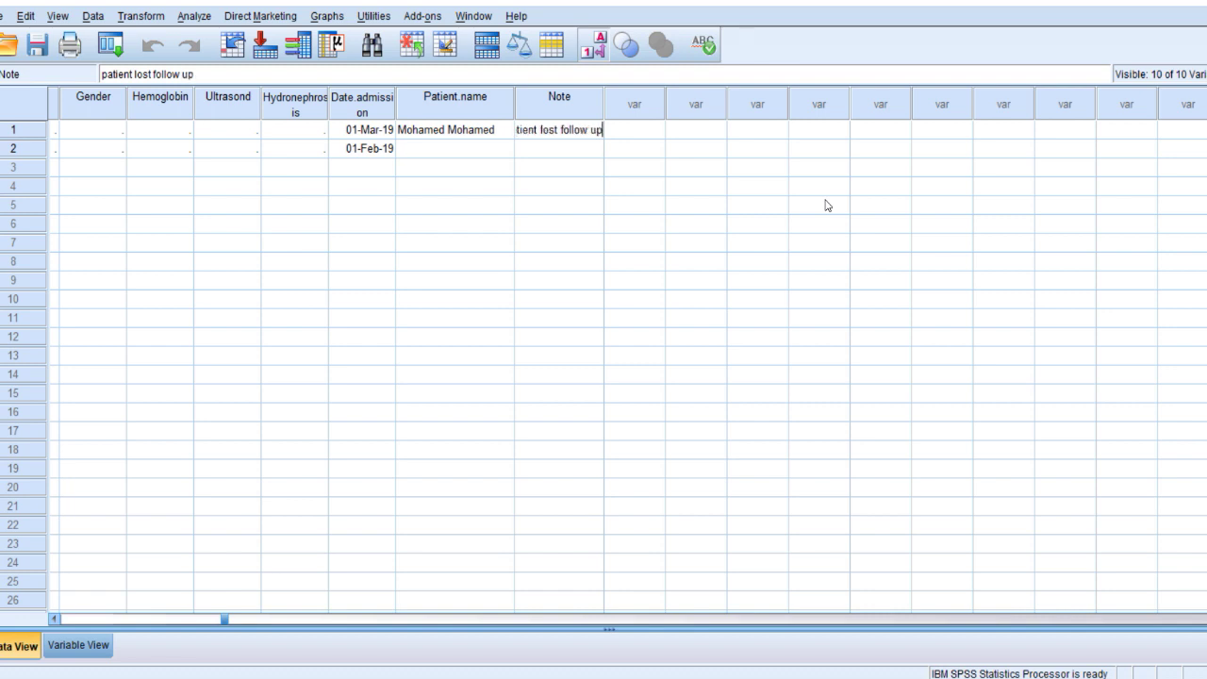
key("Return")
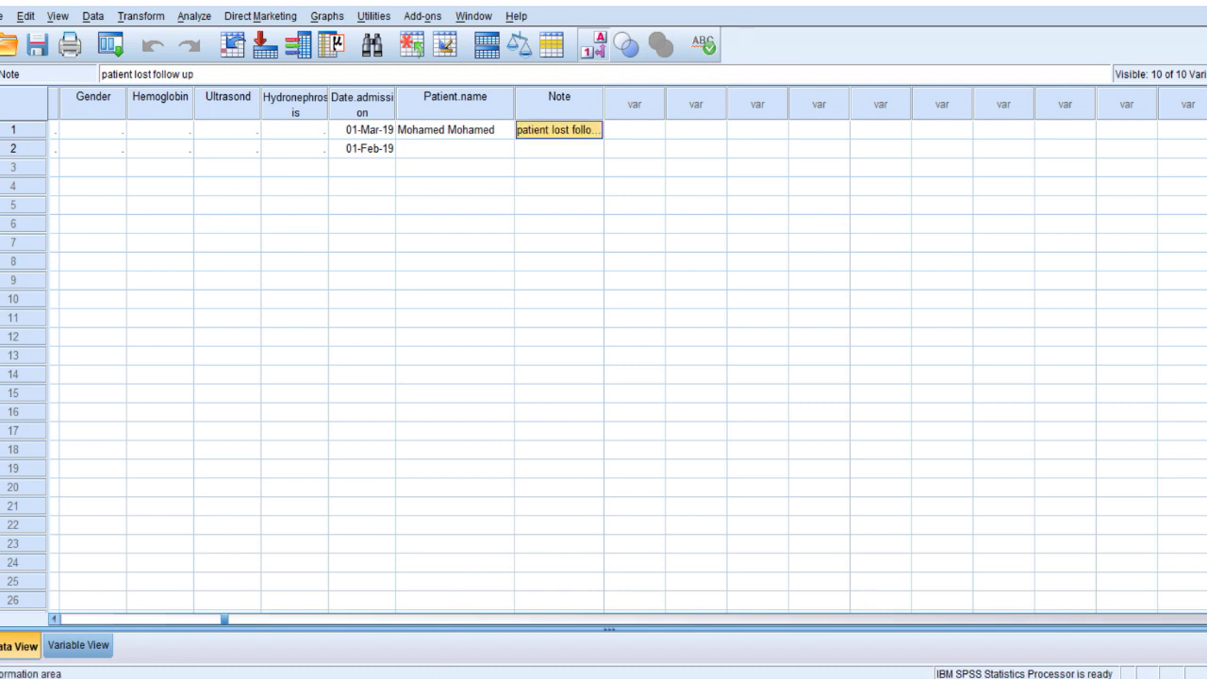
left_click(177, 615)
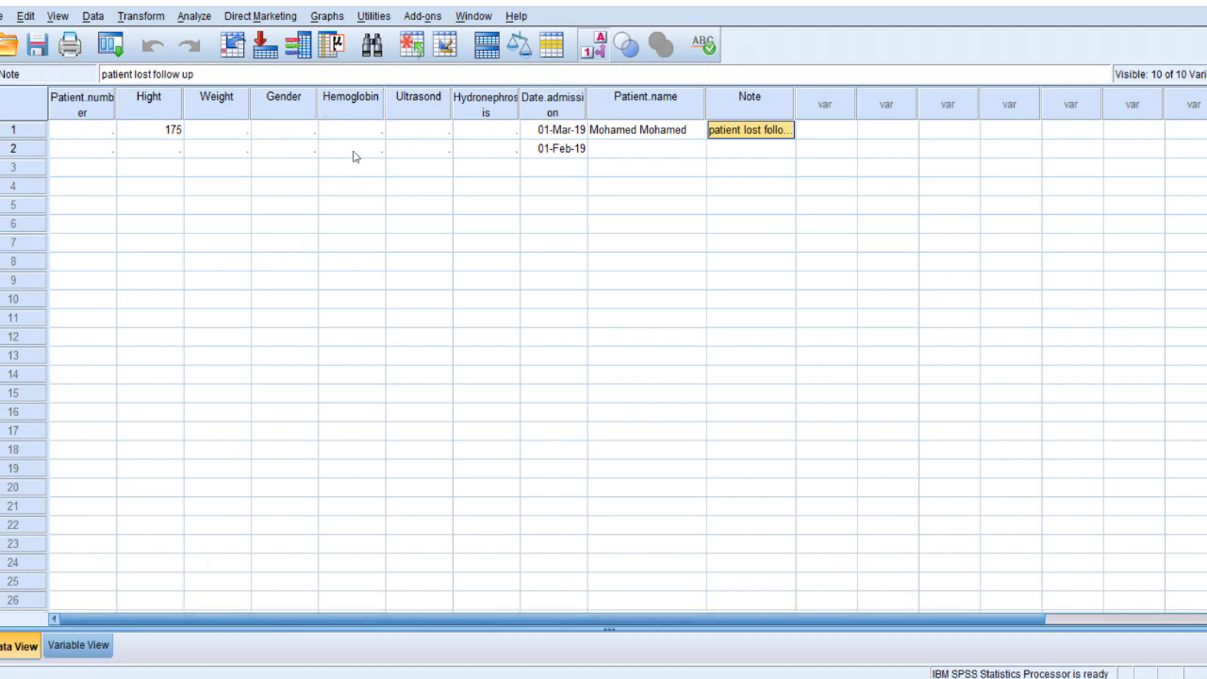
Enter Gender codes 1, 2, 2, 1, 1, 2 (Male, Female, Female, Male, Male, Female) for patients 1–6.
left_click(296, 136)
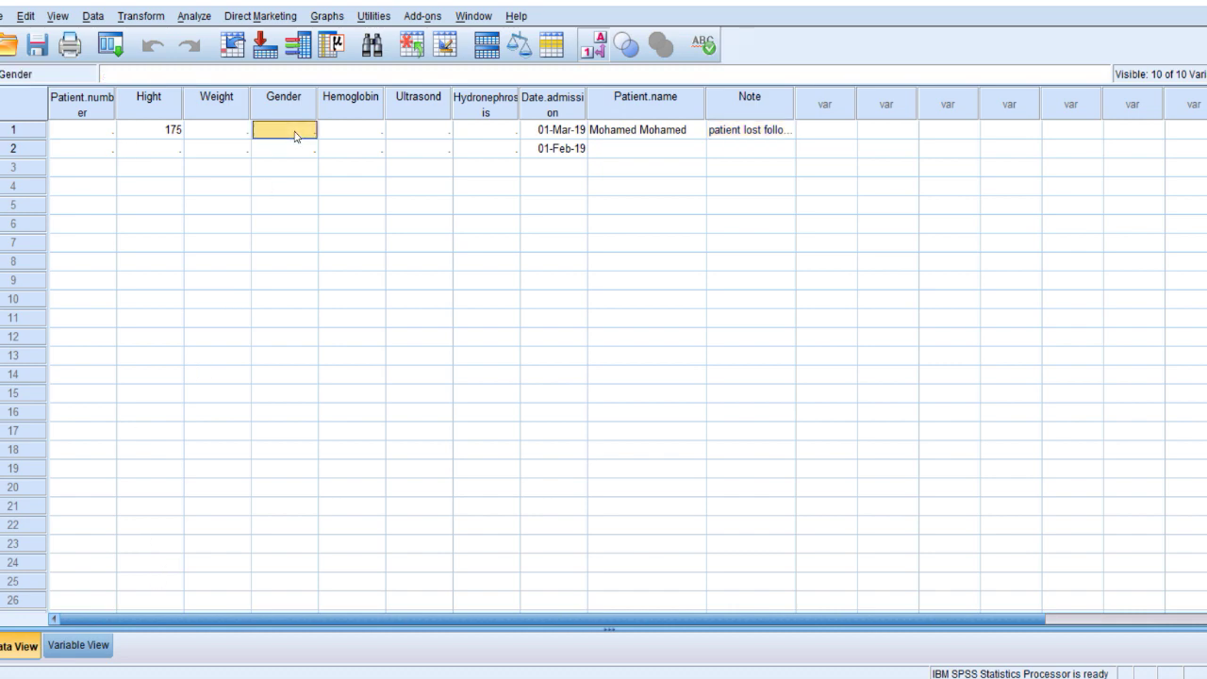
type("1")
key("Return")
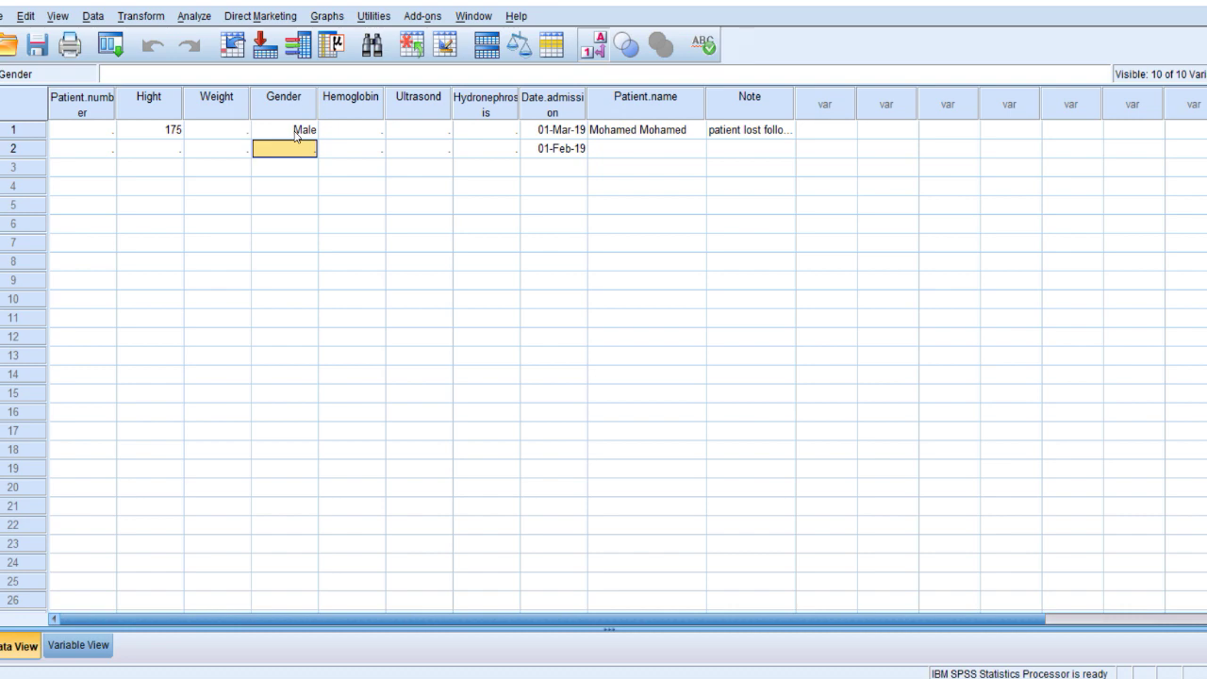
type("2")
key("Return")
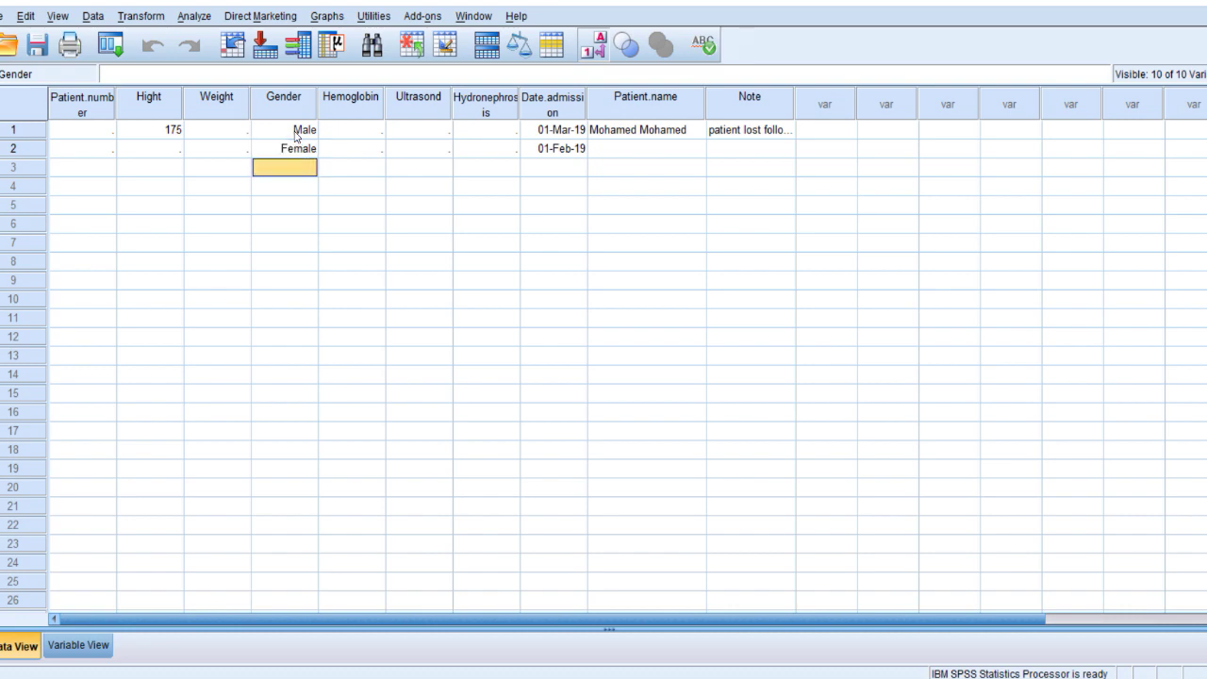
type("2")
key("Return")
type("1")
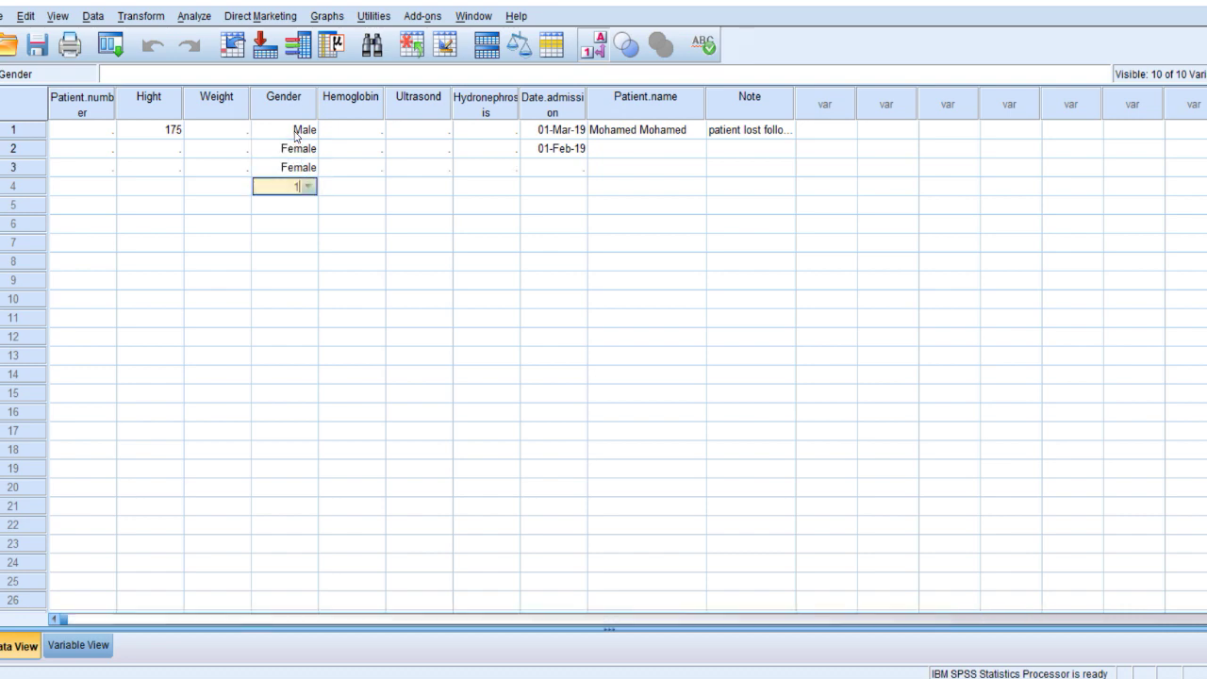
key("Return")
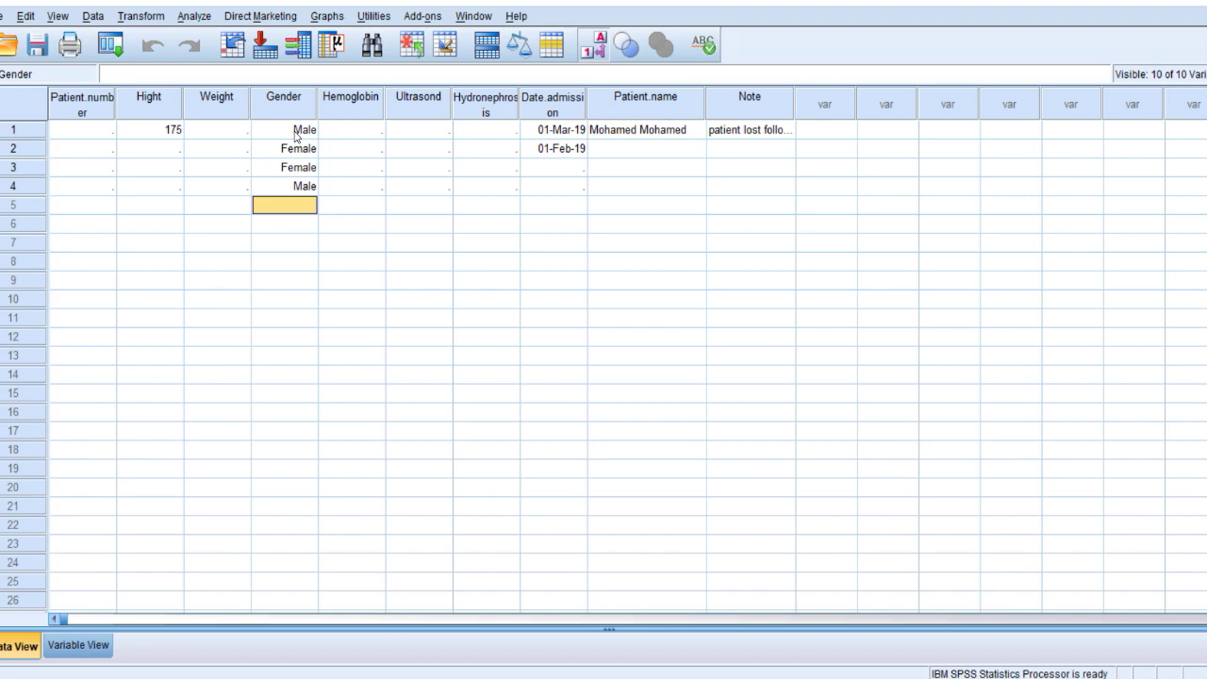
type("1")
key("Return")
type("2")
key("Return")
Toggle Value Labels off and on to check Gender's codes, and return to Variable View.
left_click(297, 137)
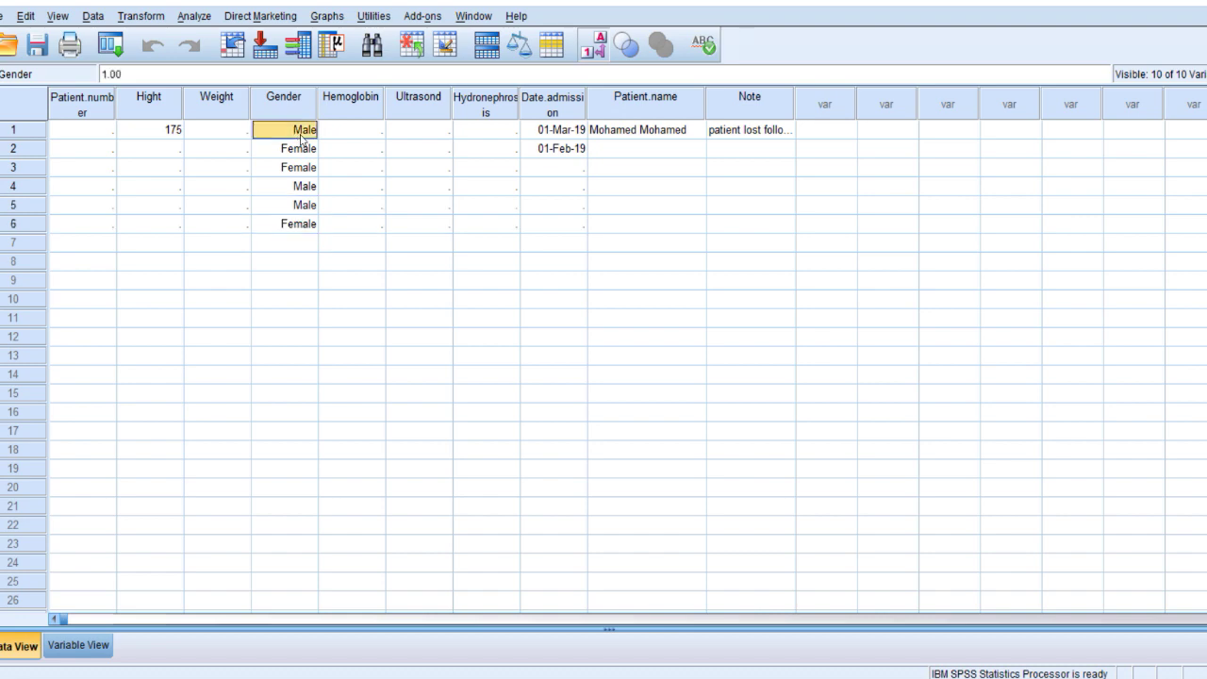
left_click(605, 52)
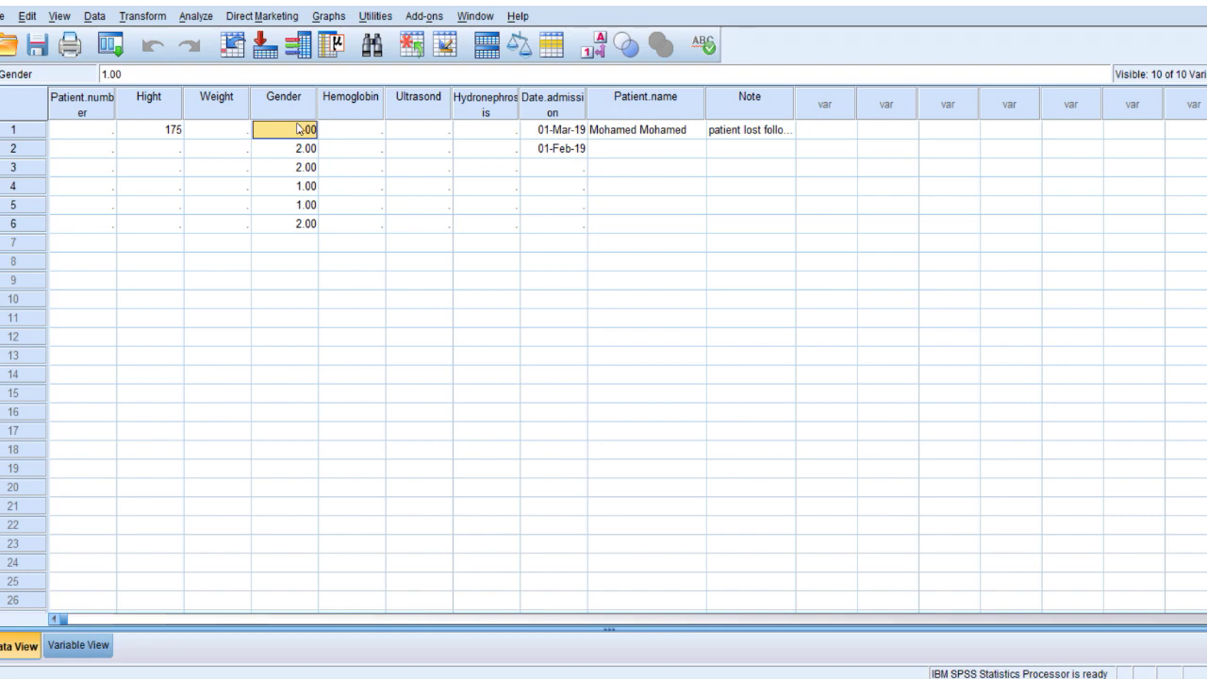
left_click(597, 49)
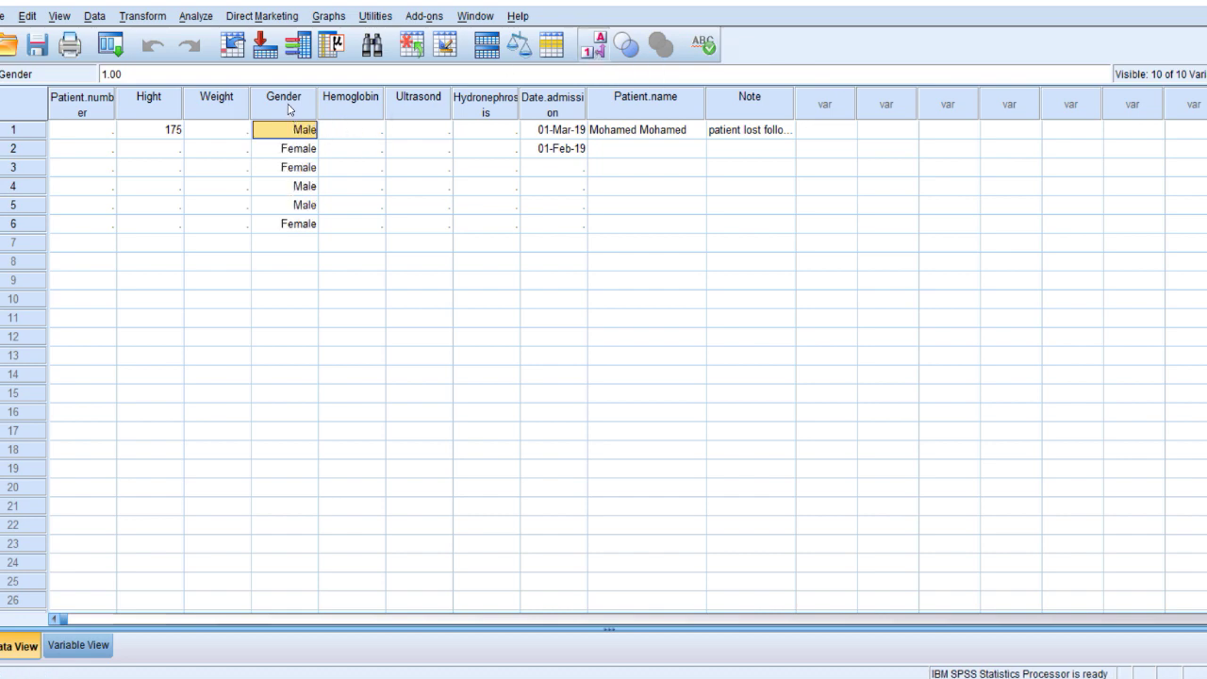
left_click(96, 649)
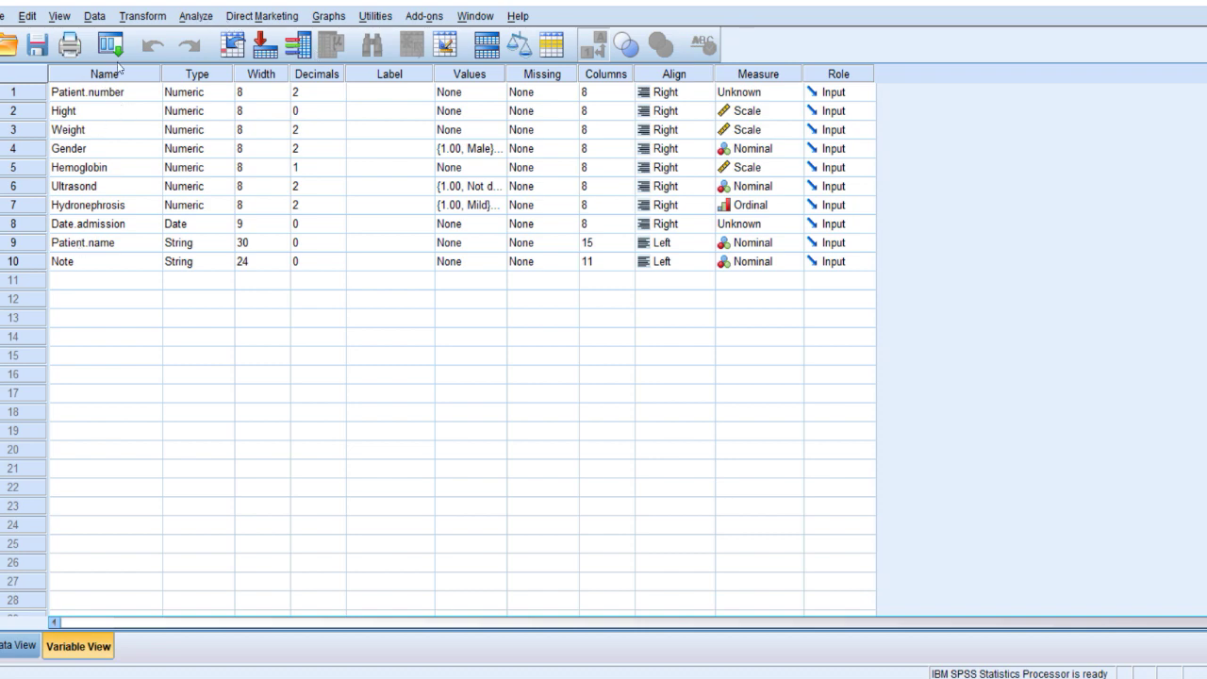
Open Analyze > Descriptive Statistics > Frequencies and cancel it without running.
left_click(198, 17)
mouse_move(273, 57)
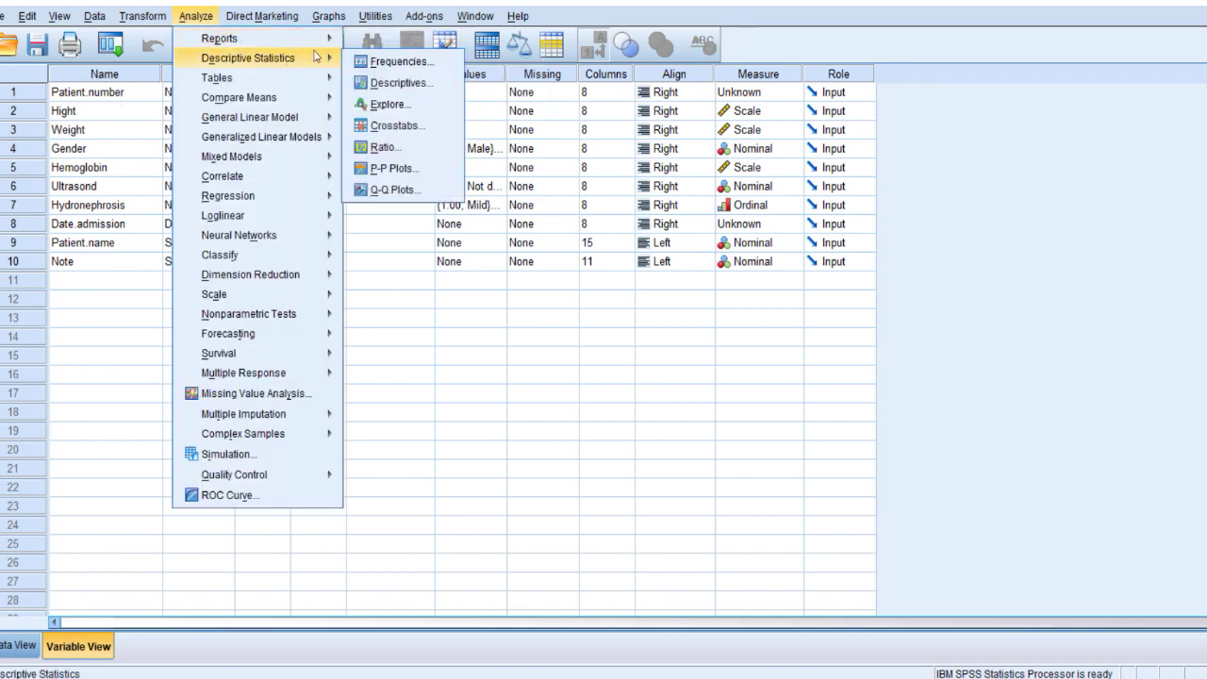
left_click(401, 60)
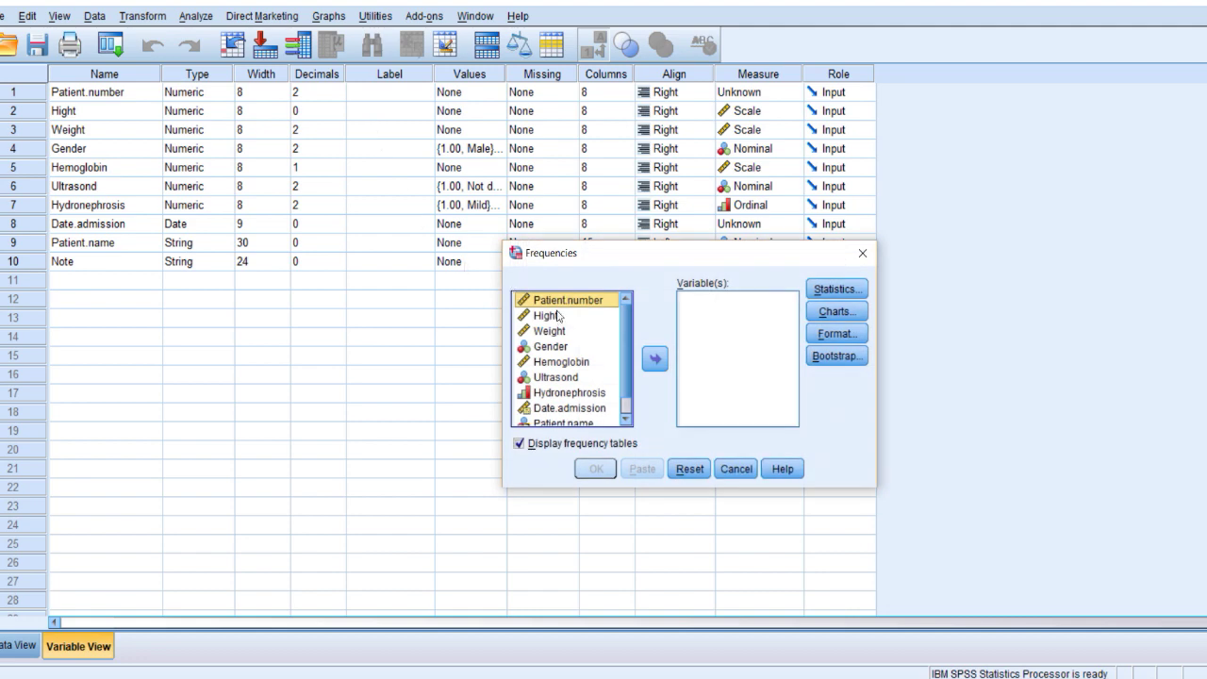
scroll(568, 385, "down", 1)
scroll(568, 384, "up", 1)
scroll(570, 384, "down", 1)
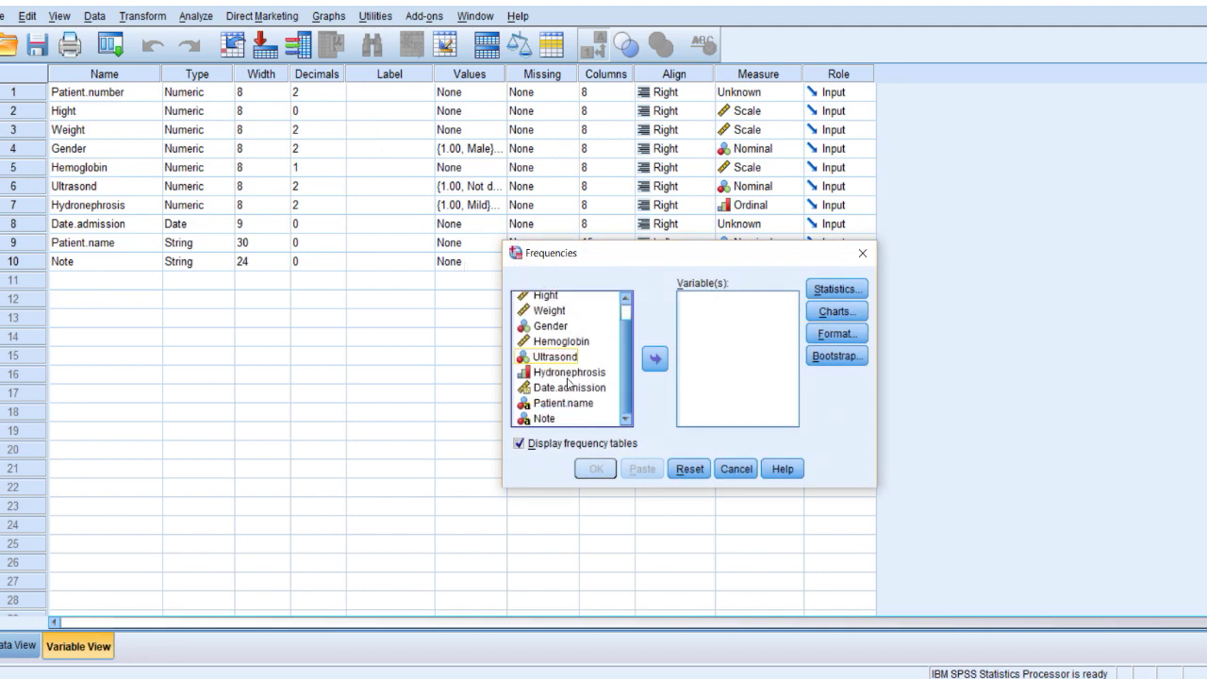
left_click(726, 472)
Label Patient.number 'Patient ID', Hemoglobin 'Hb' and Ultrasond 'US' in the Label column.
left_click(356, 96)
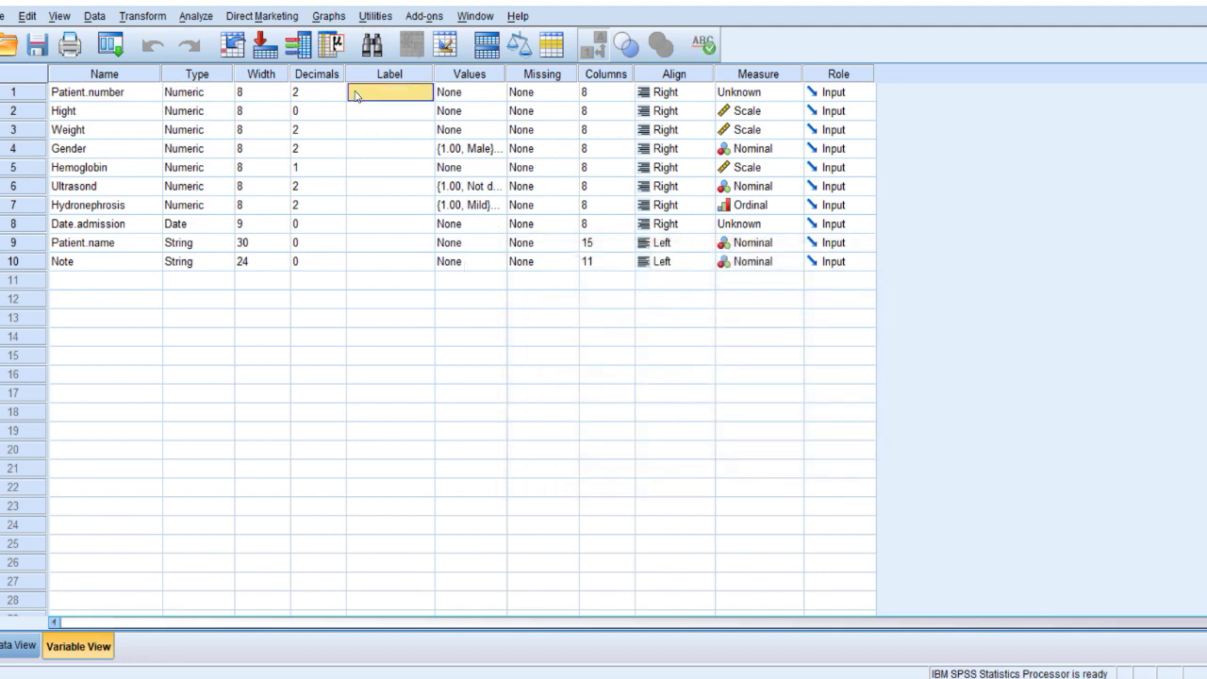
type("Patient ID")
left_click(359, 167)
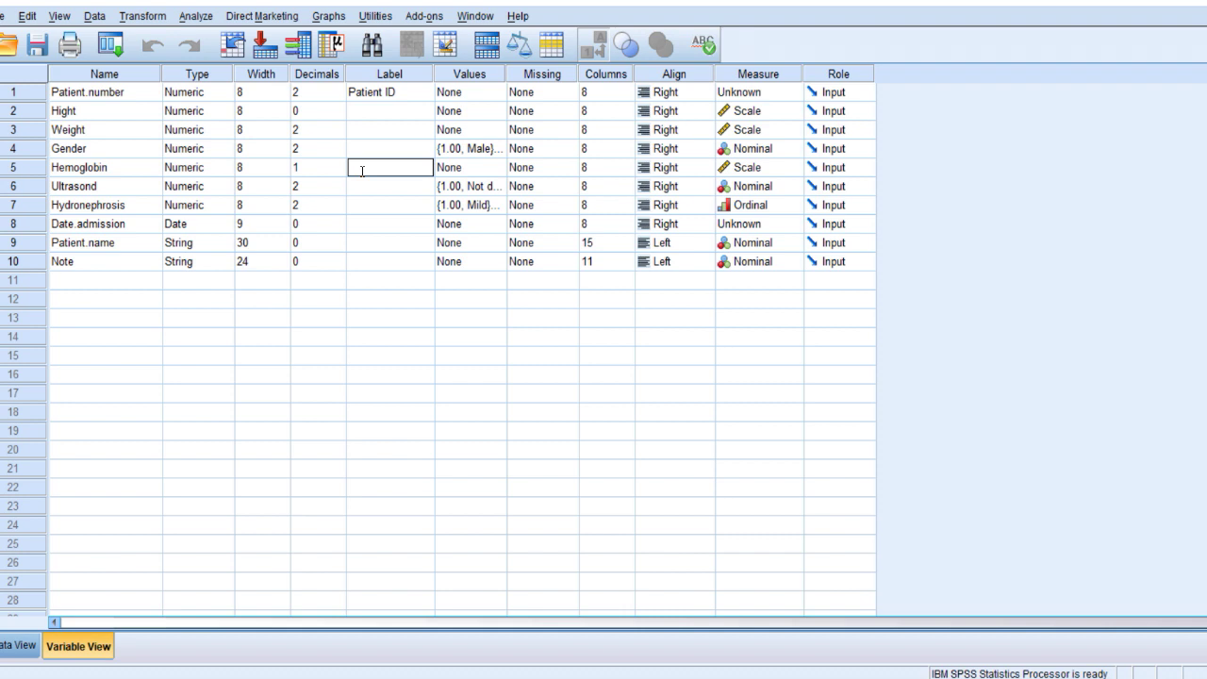
type("Hb")
left_click(380, 209)
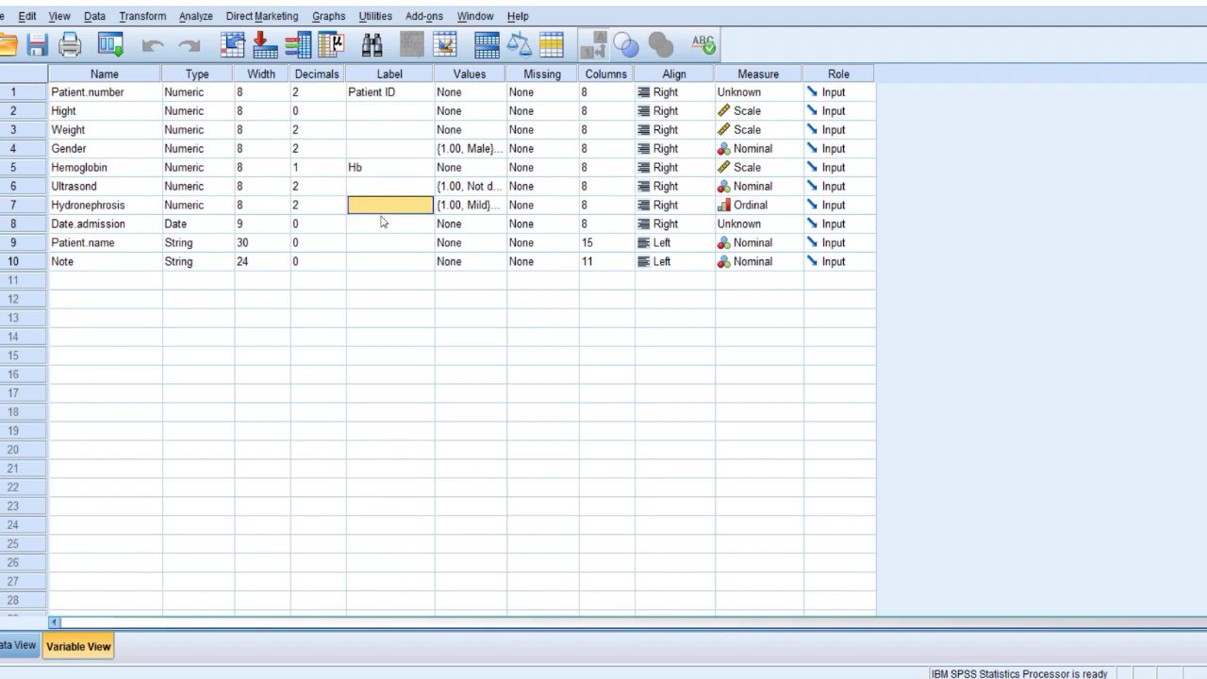
left_click(366, 186)
type("US")
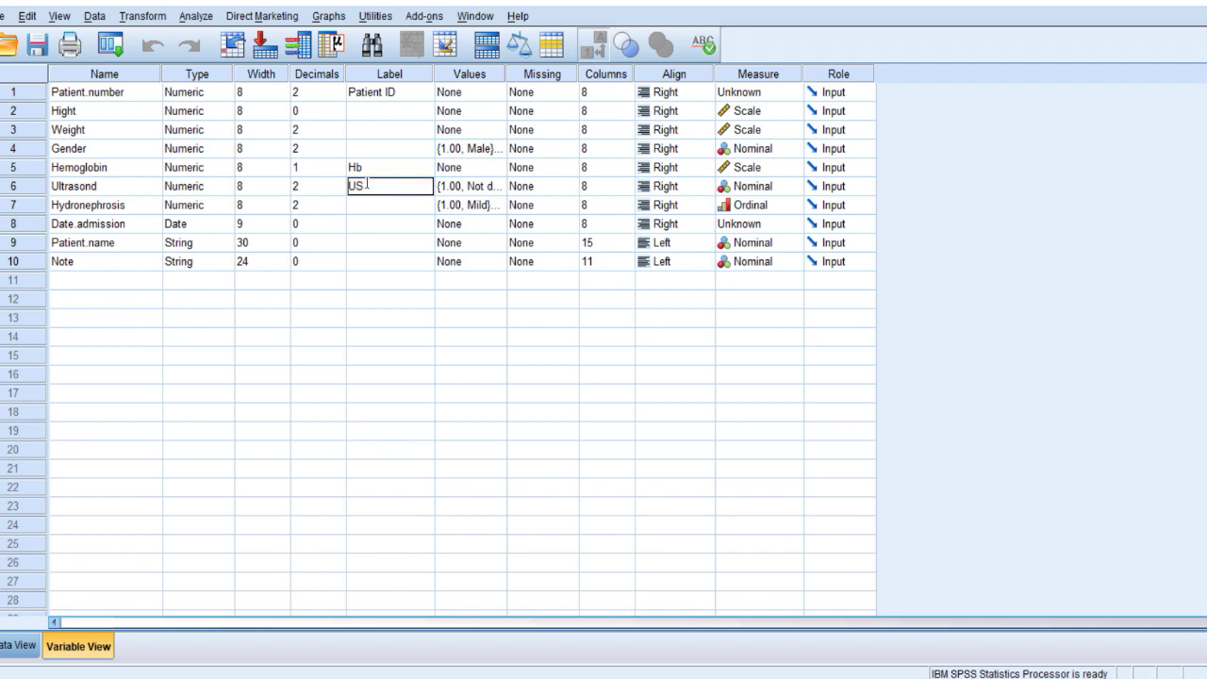
left_click(366, 150)
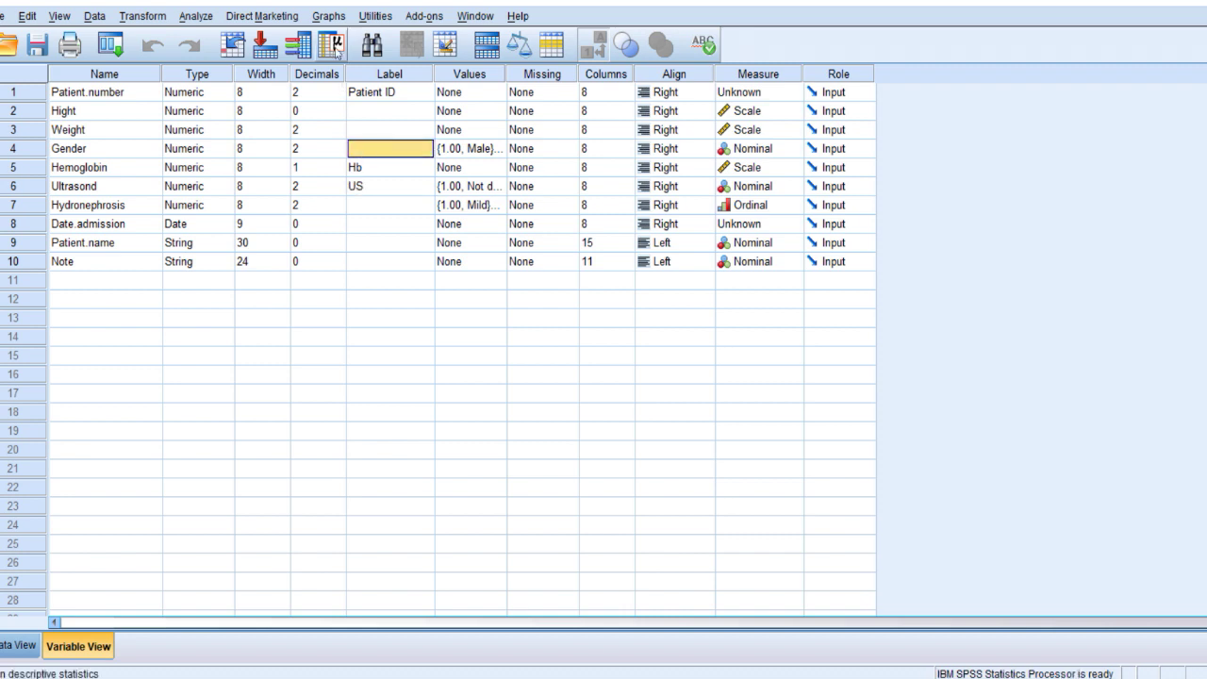
left_click(262, 16)
mouse_move(196, 16)
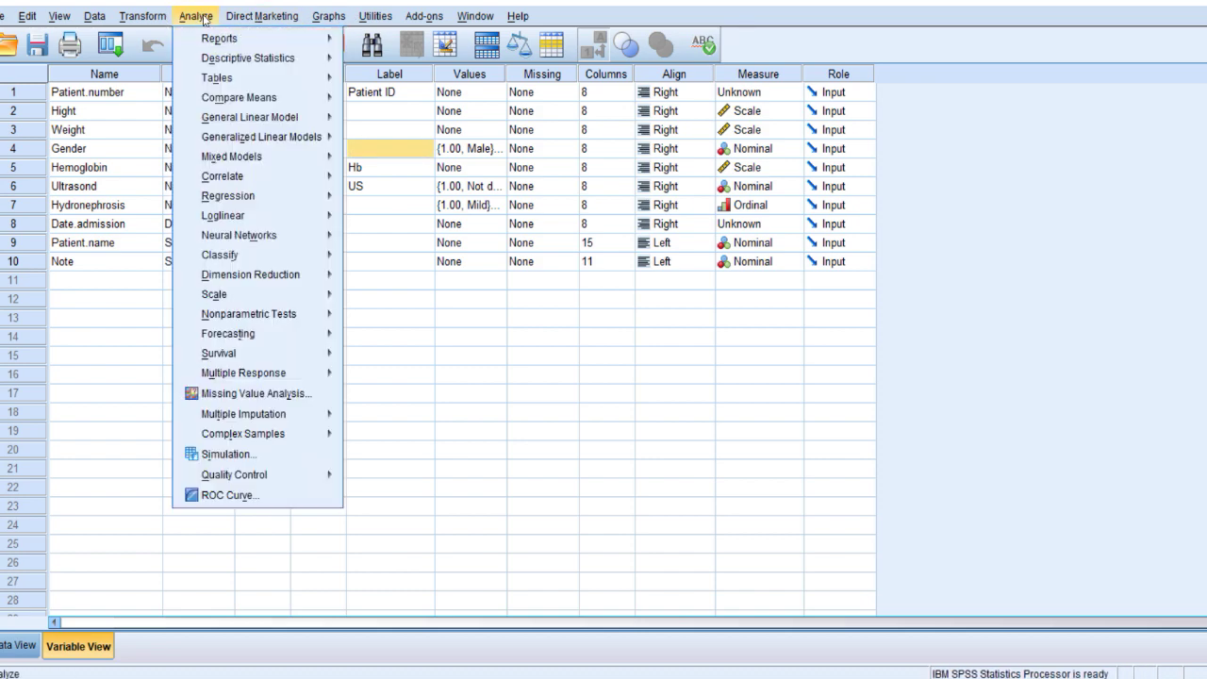
mouse_move(283, 61)
left_click(380, 61)
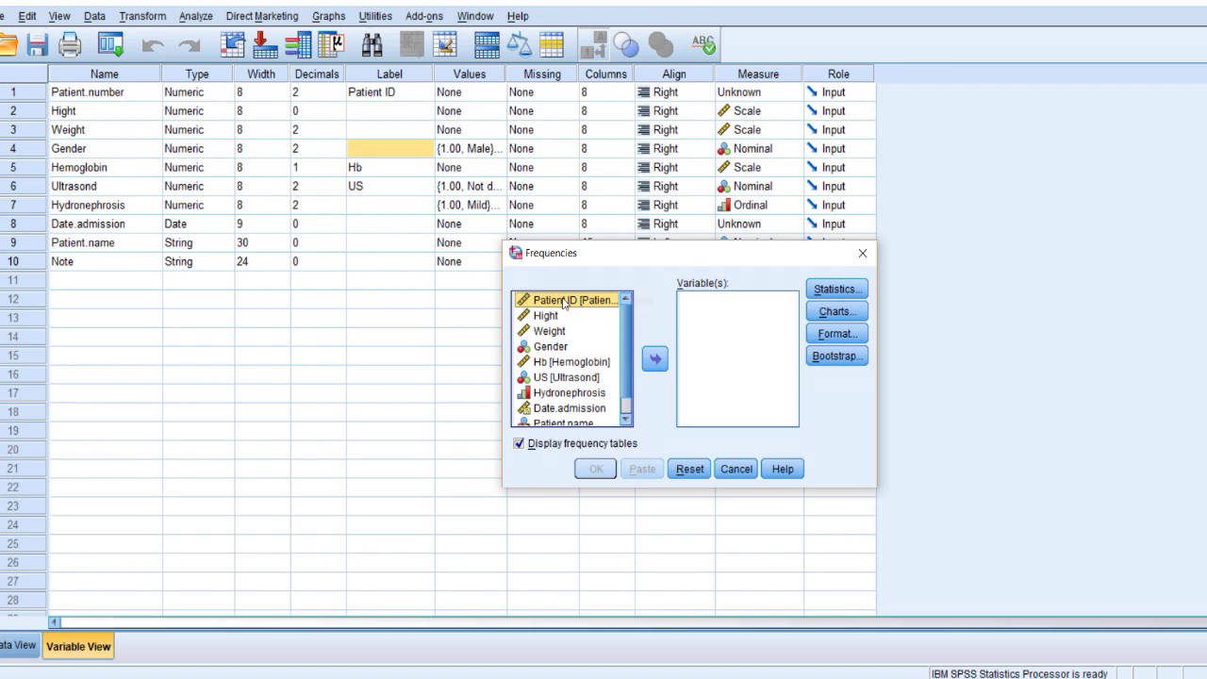
scroll(566, 349, "down", 1)
left_click(552, 357)
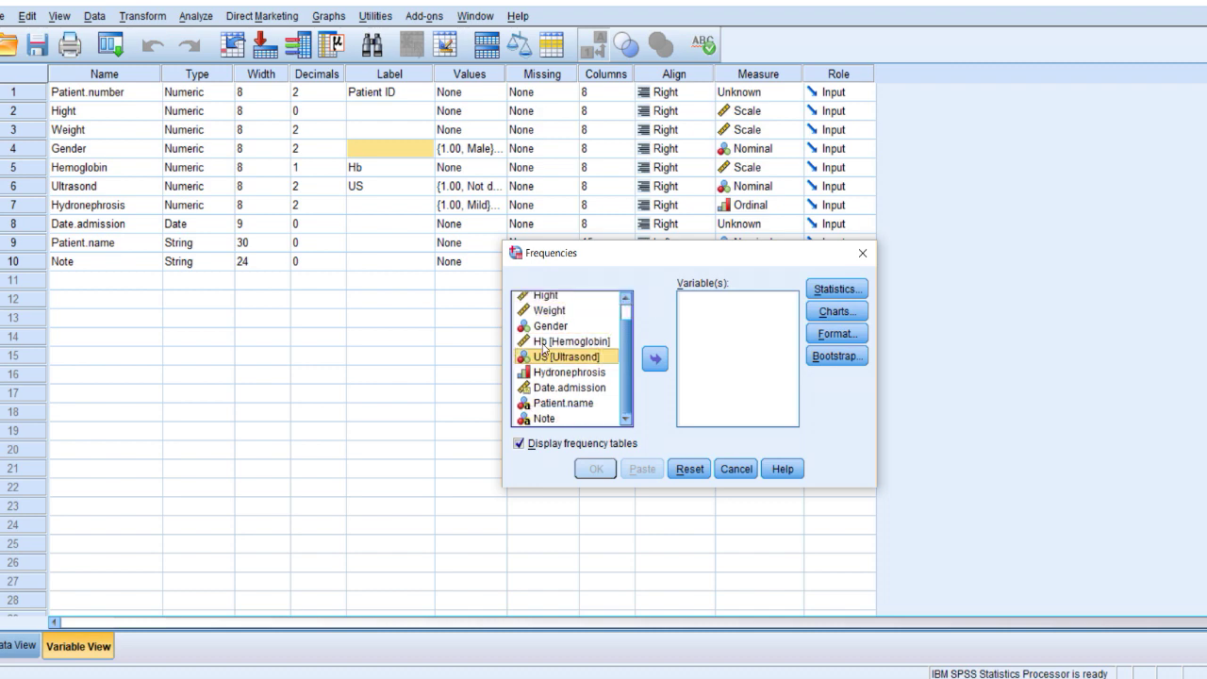
left_click(734, 468)
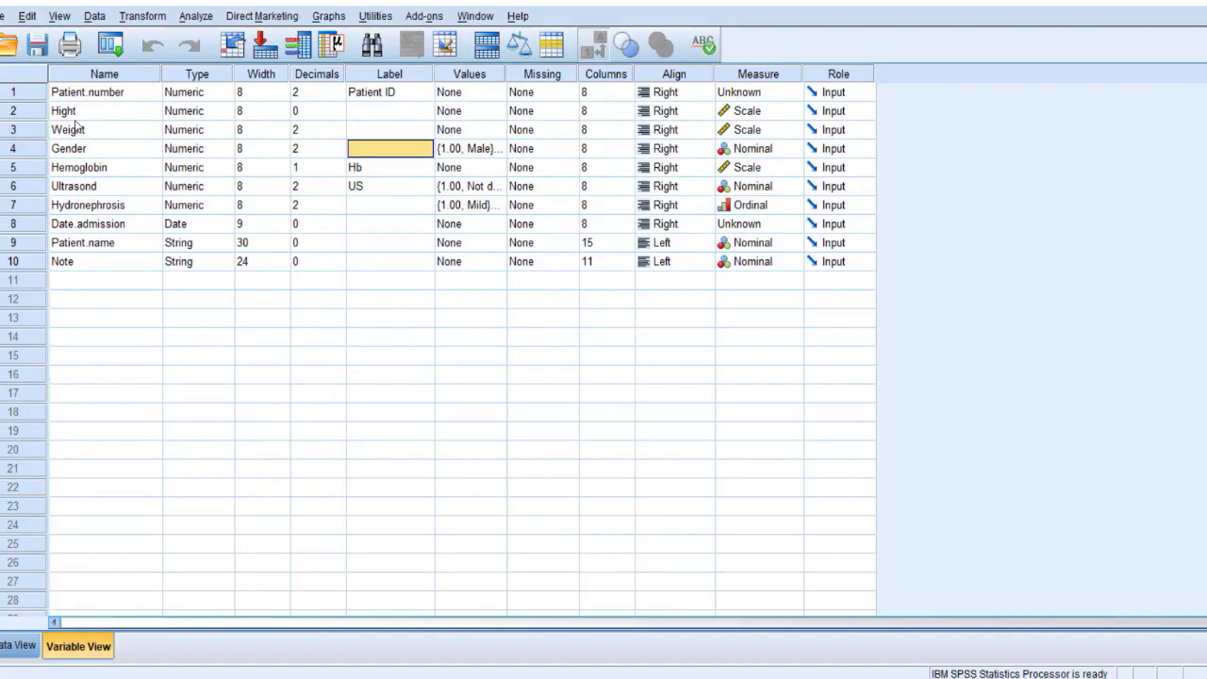
left_click(76, 111)
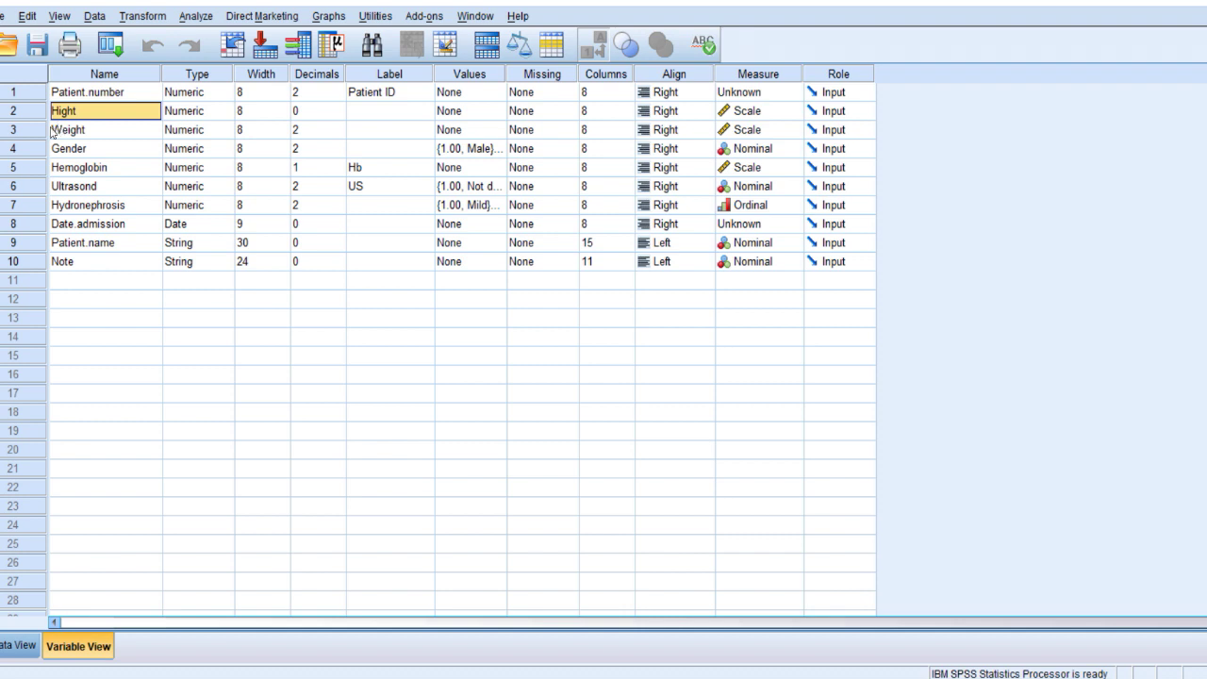
Insert a new variable between Hight and Weight via the row's Insert Variable option.
left_click(44, 132)
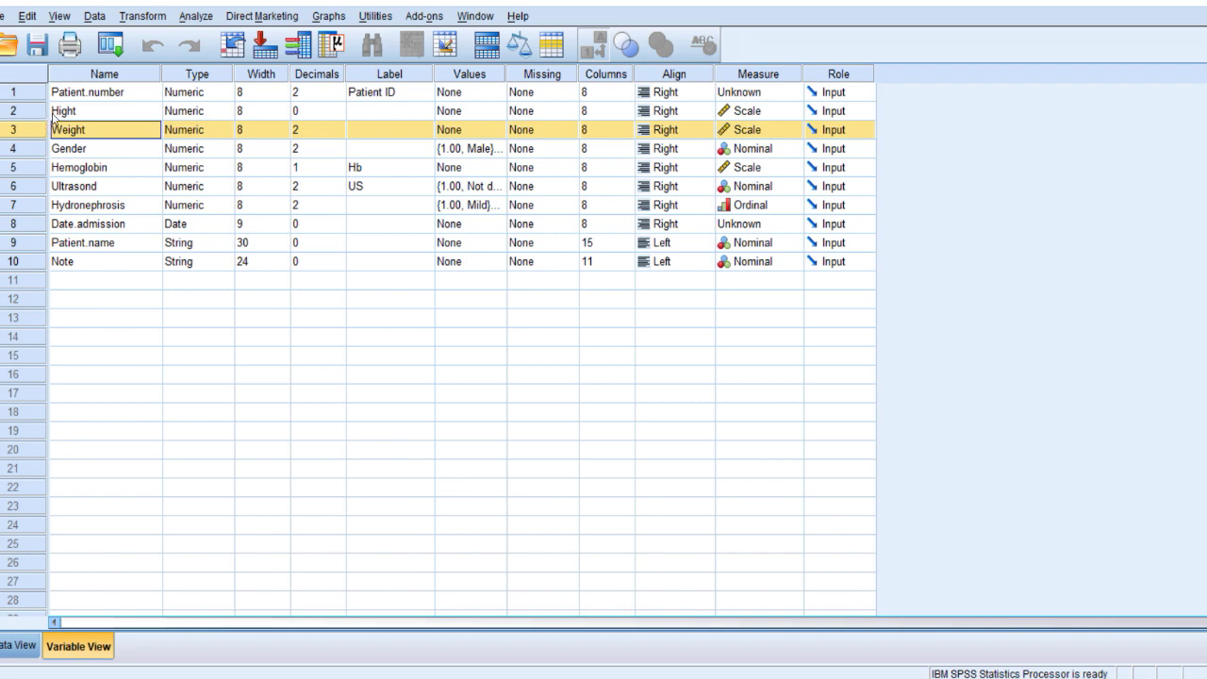
left_click(53, 114)
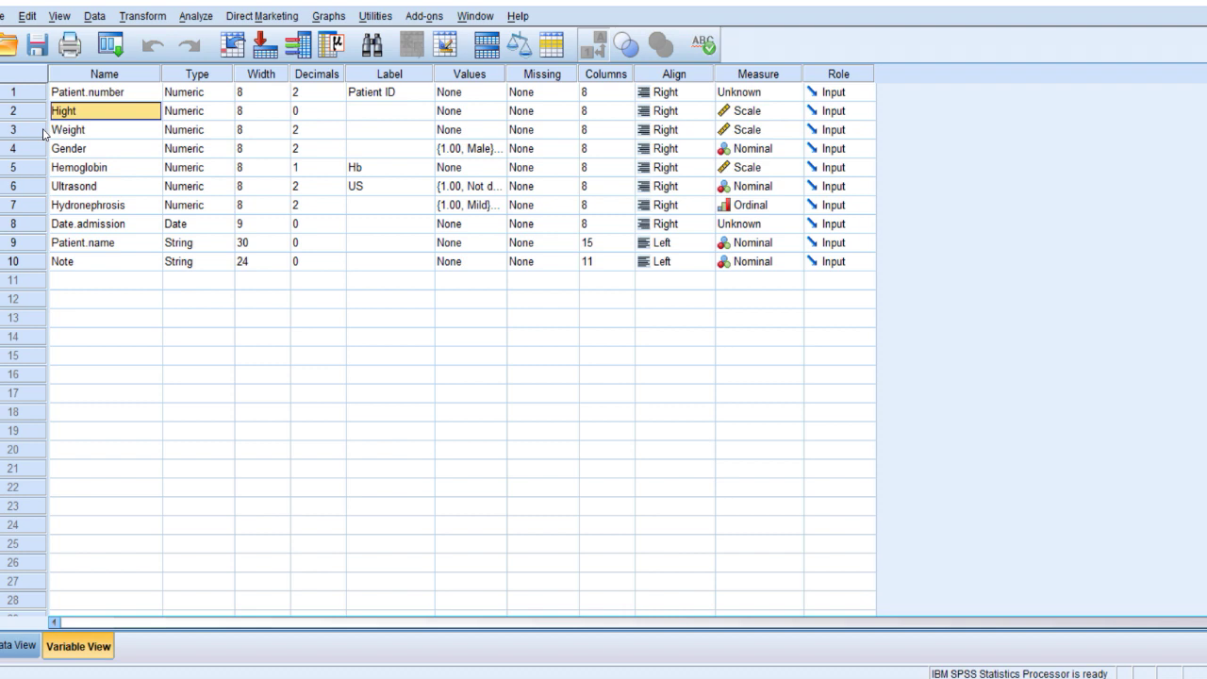
left_click(14, 129)
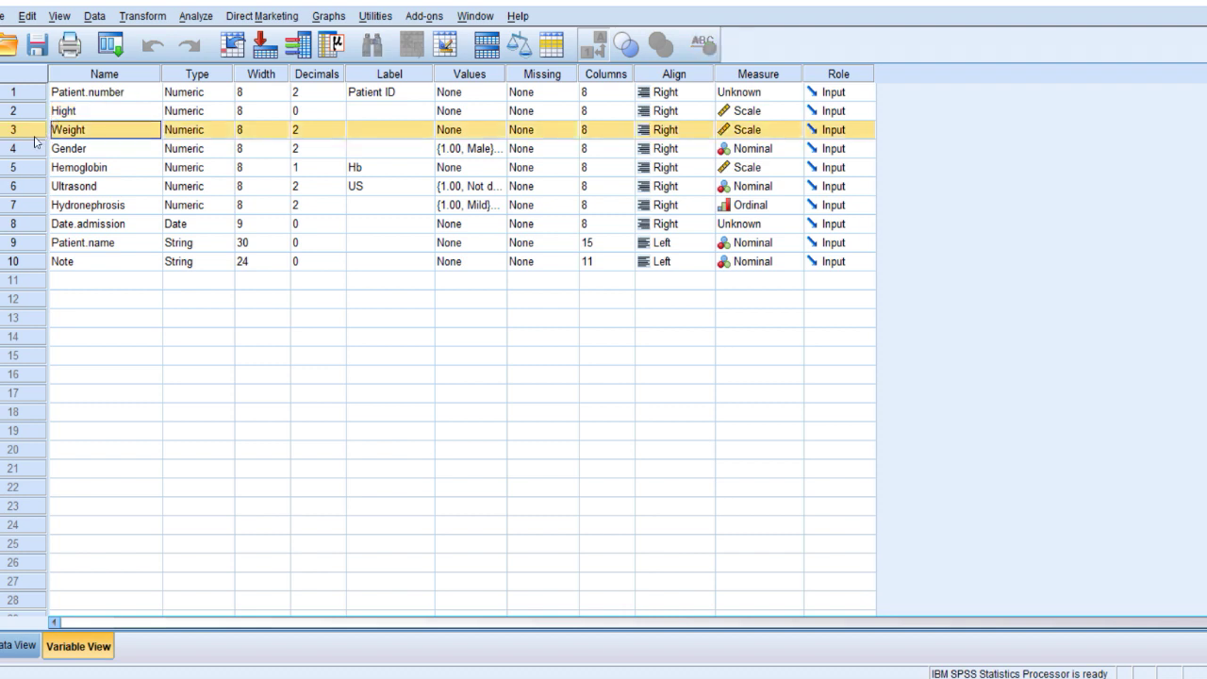
right_click(34, 139)
left_click(83, 211)
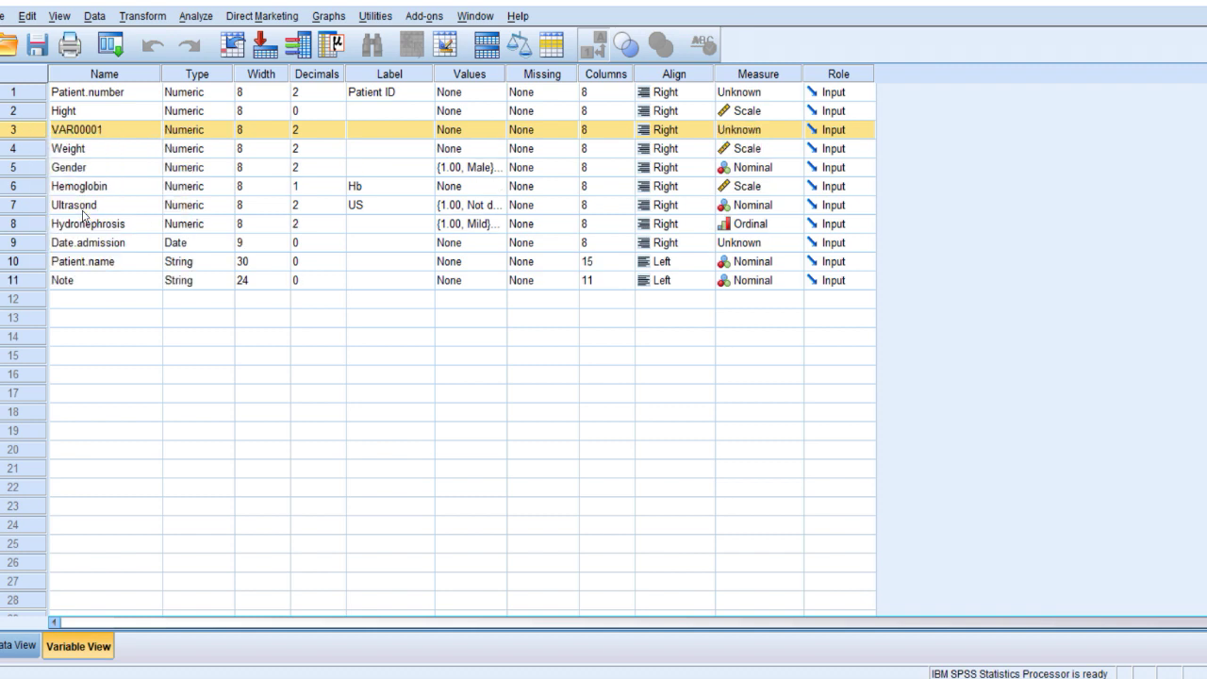
left_click(98, 131)
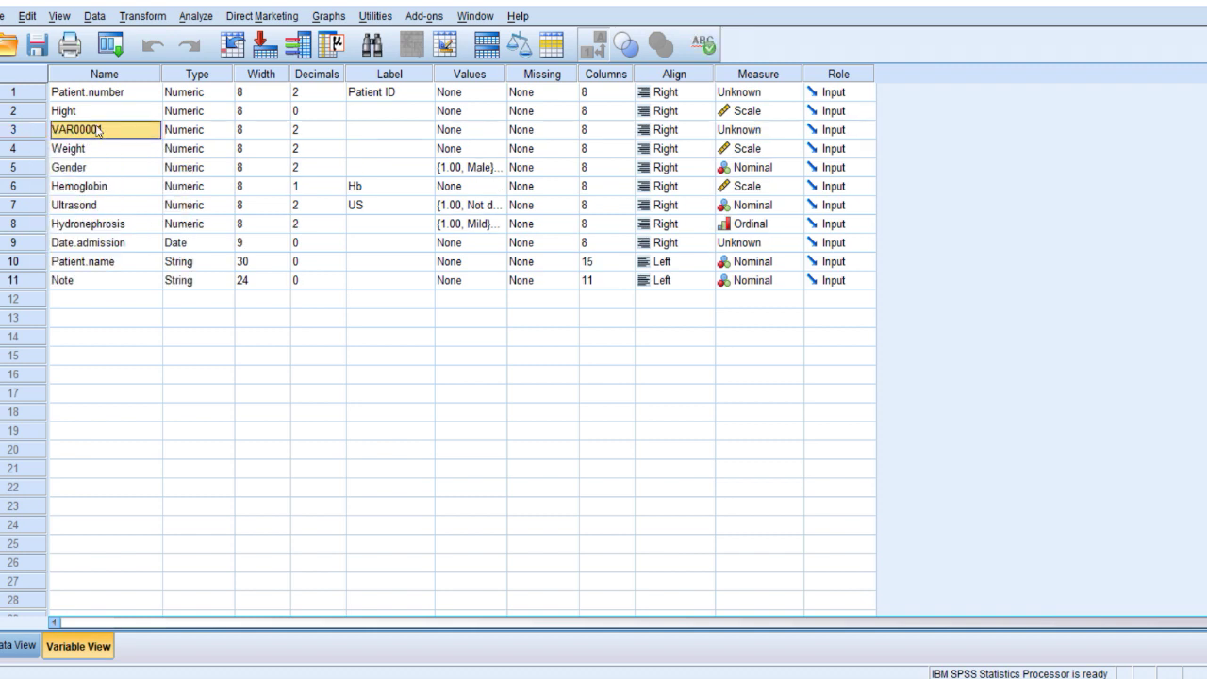
type("HIght")
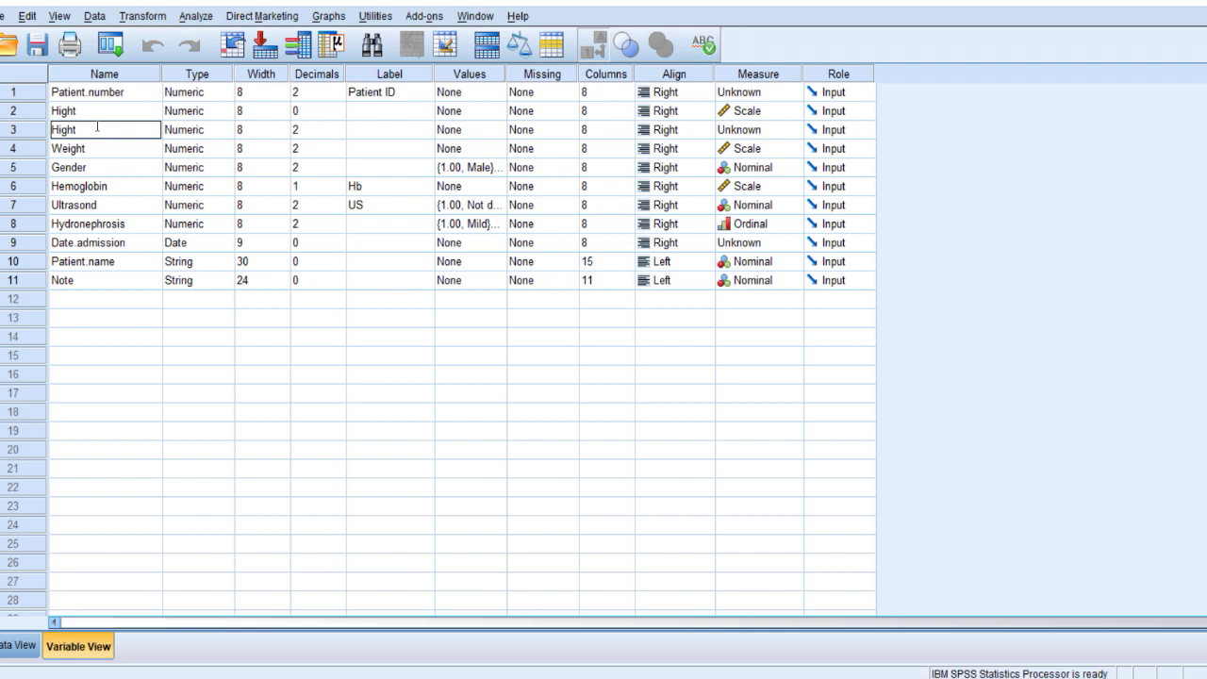
key("Return")
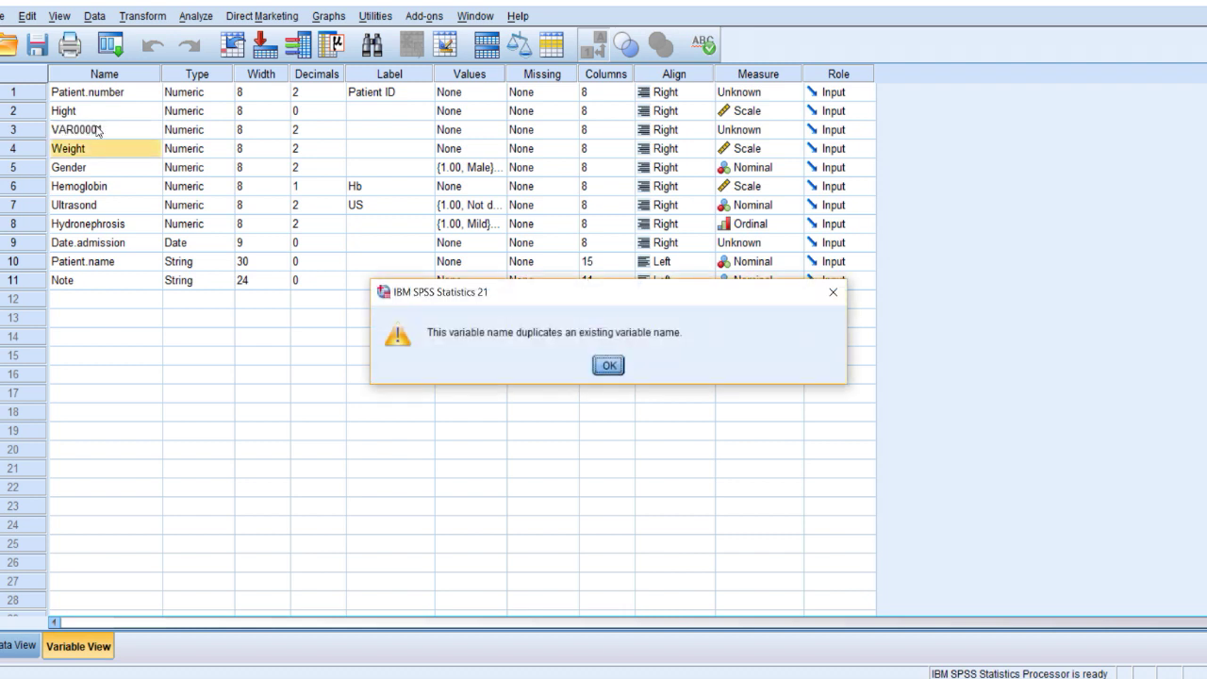
key("Return")
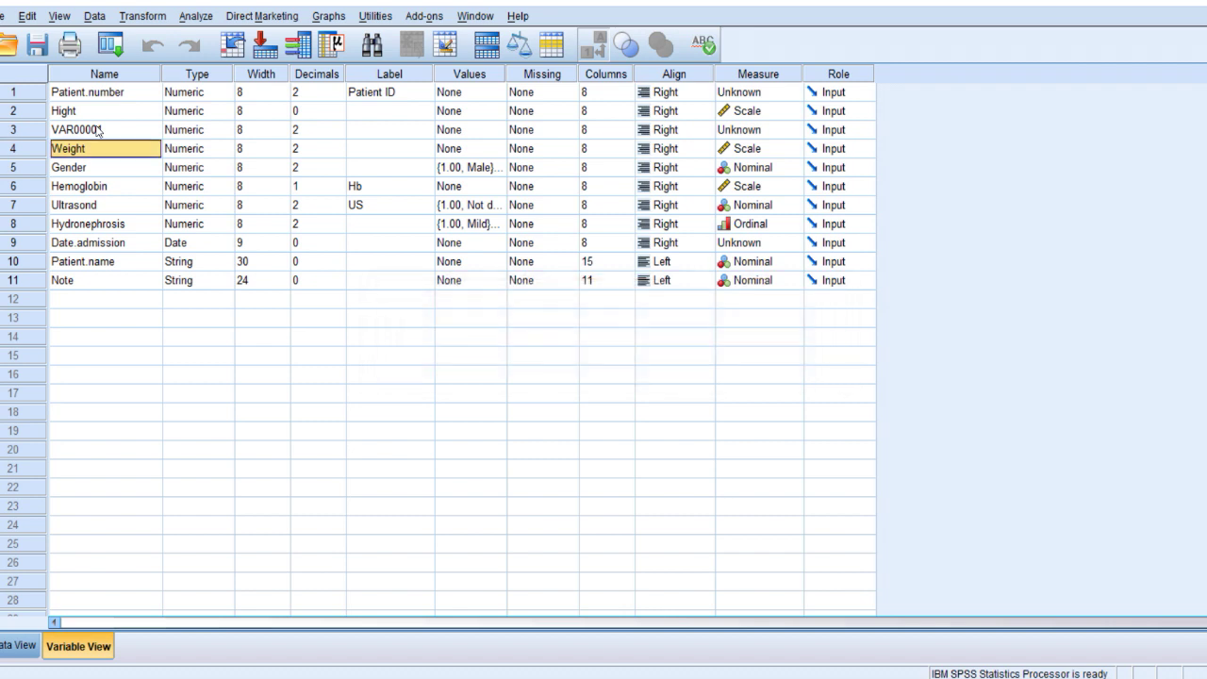
left_click(97, 129)
Rename Hight to Hight.cm and name the new variable Hight.meters.
left_click(101, 111)
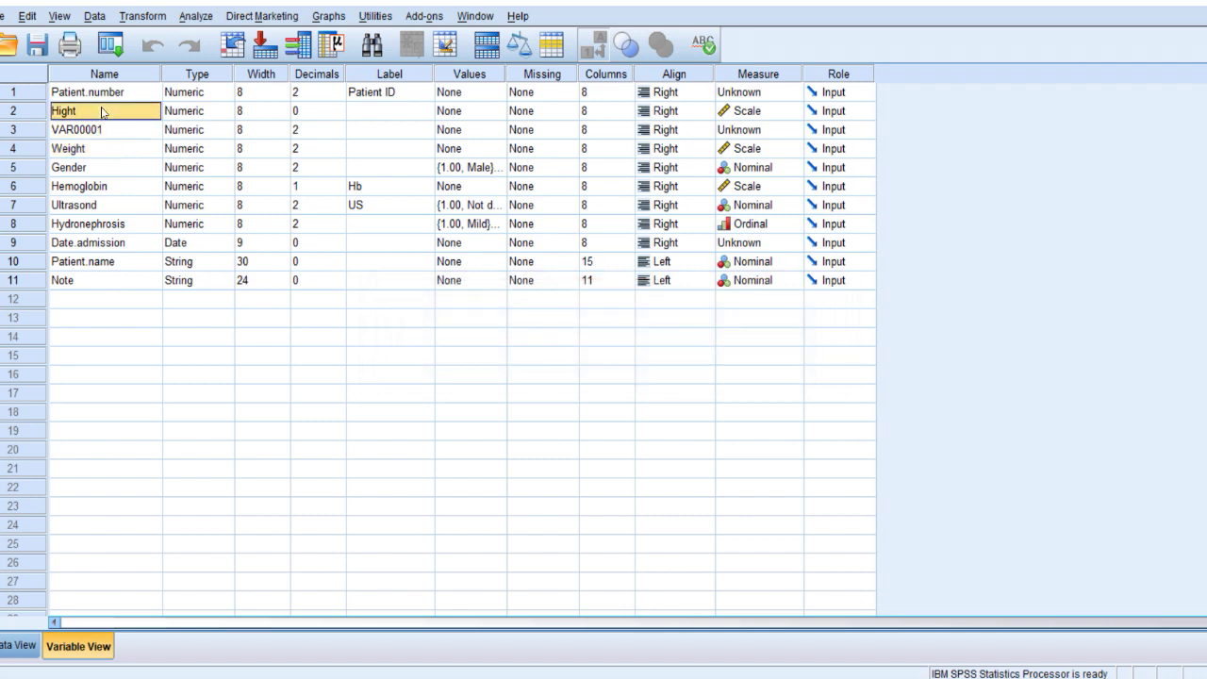
left_click(102, 110)
type(".")
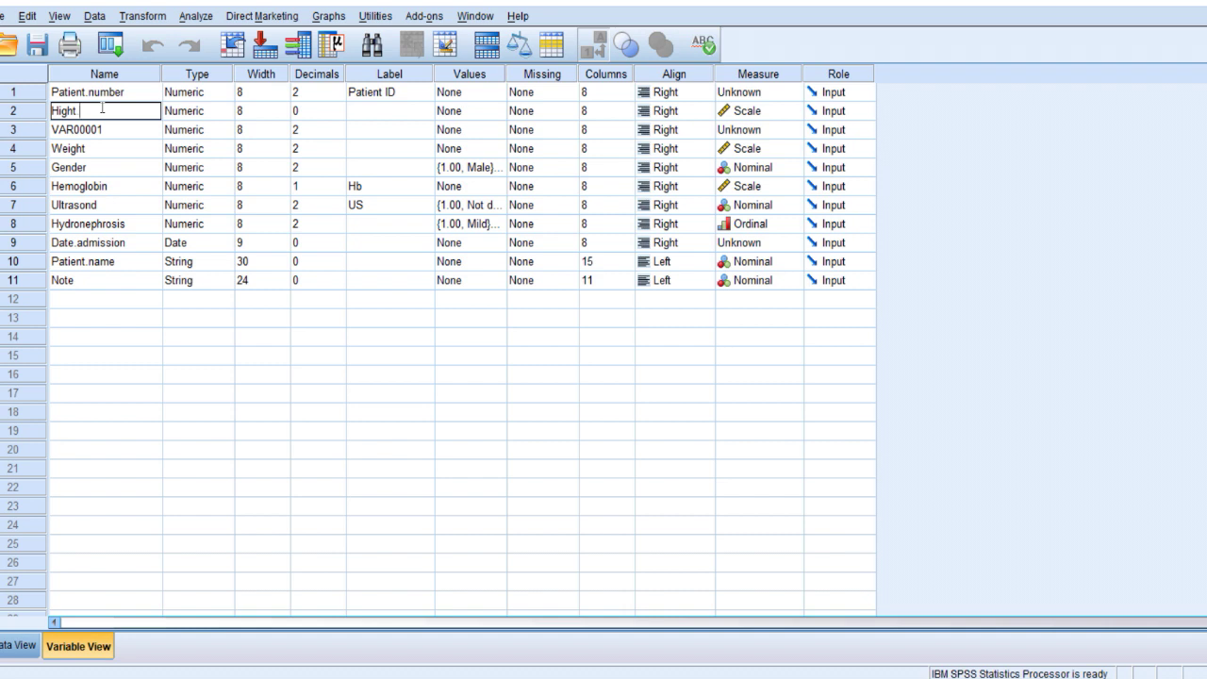
type("cm")
key("Return")
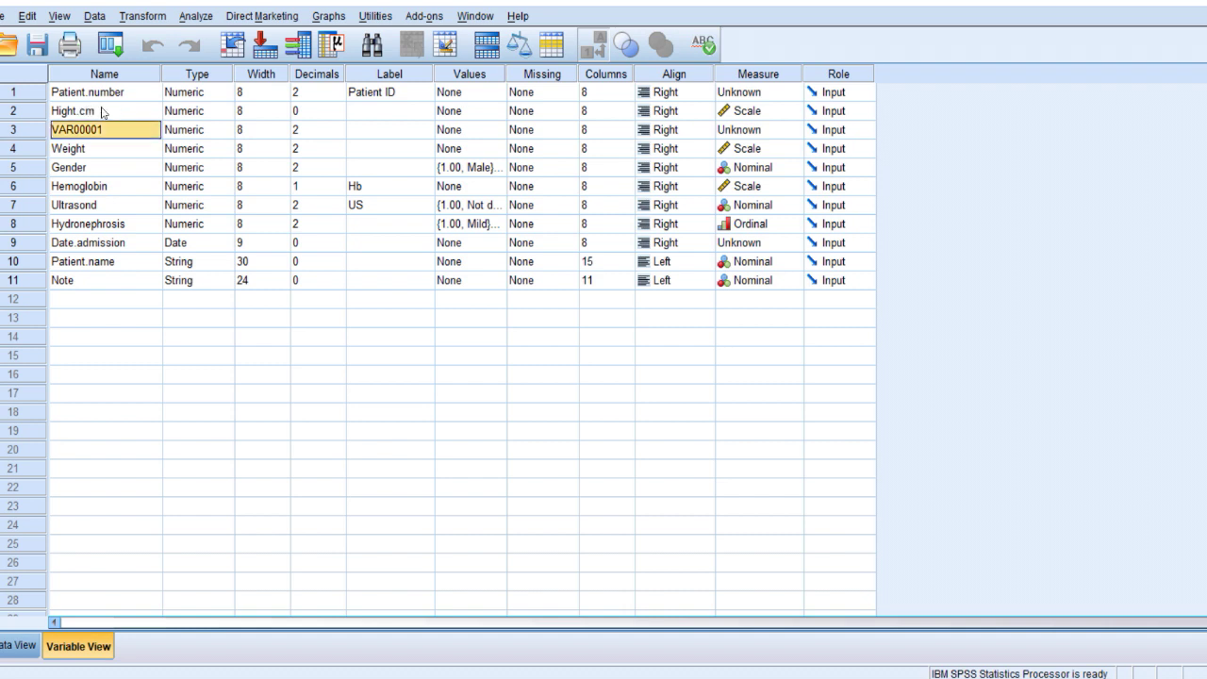
type("Hight.n")
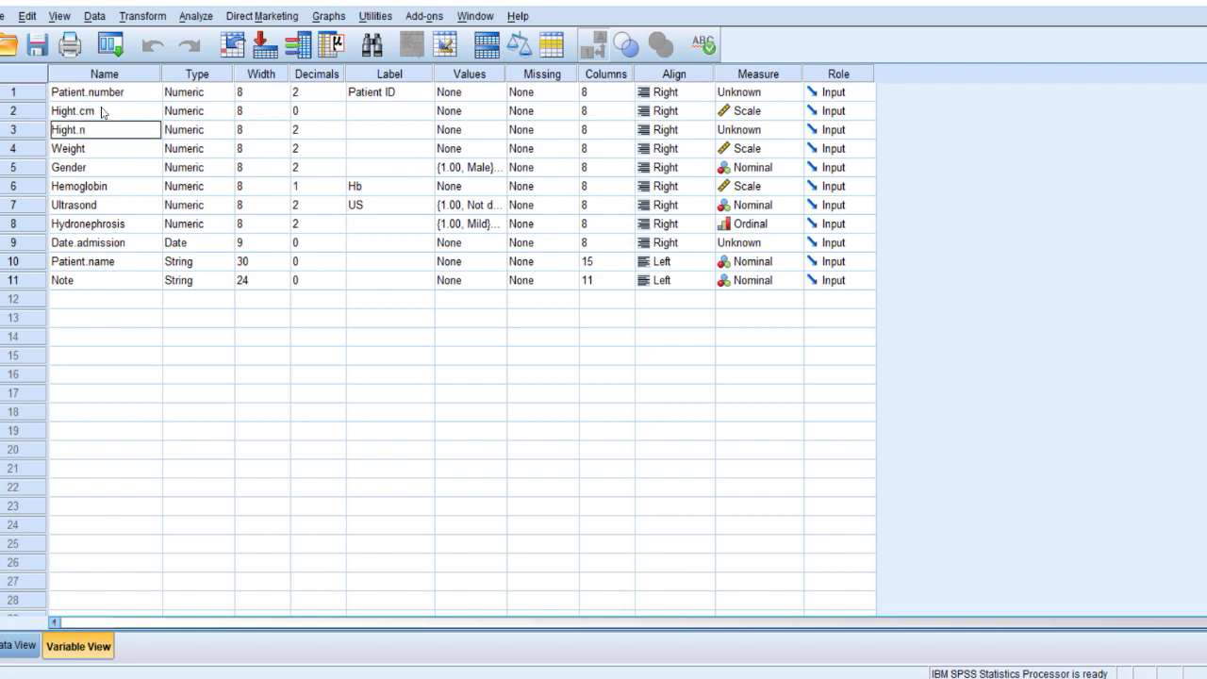
key("BackSpace")
type("meters")
key("Return")
Drag Hemoglobin up directly below Weight and move Hight.cm below Hight.meters.
left_click(106, 128)
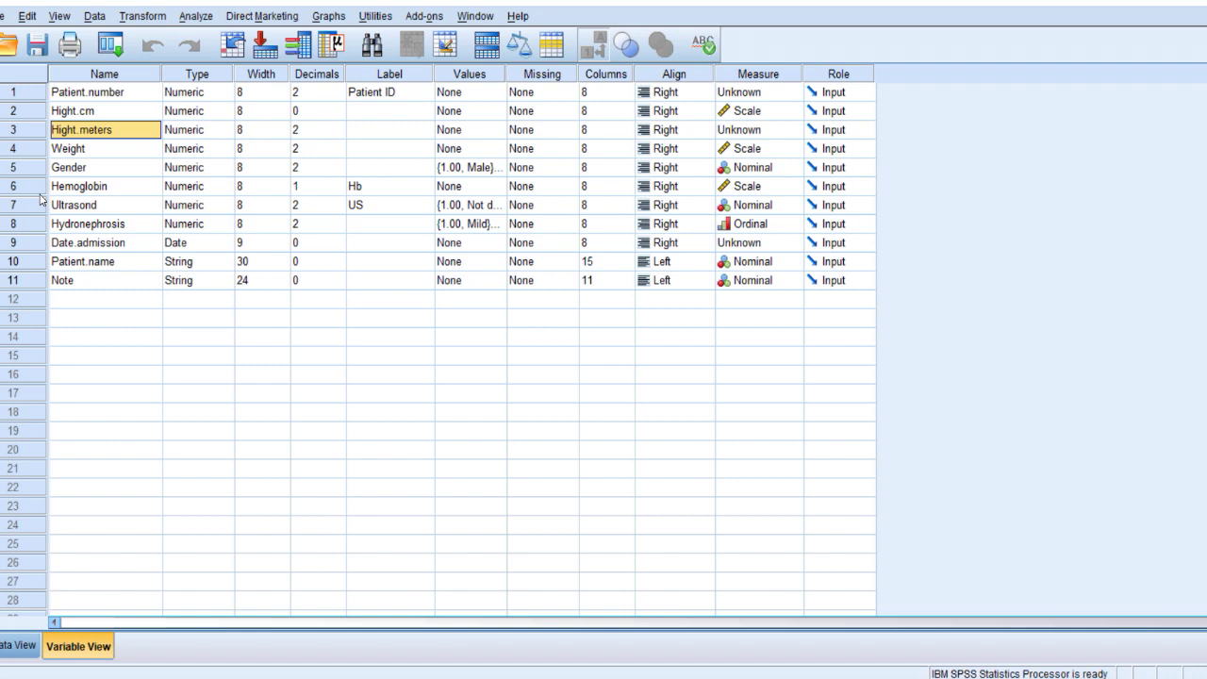
left_click(39, 188)
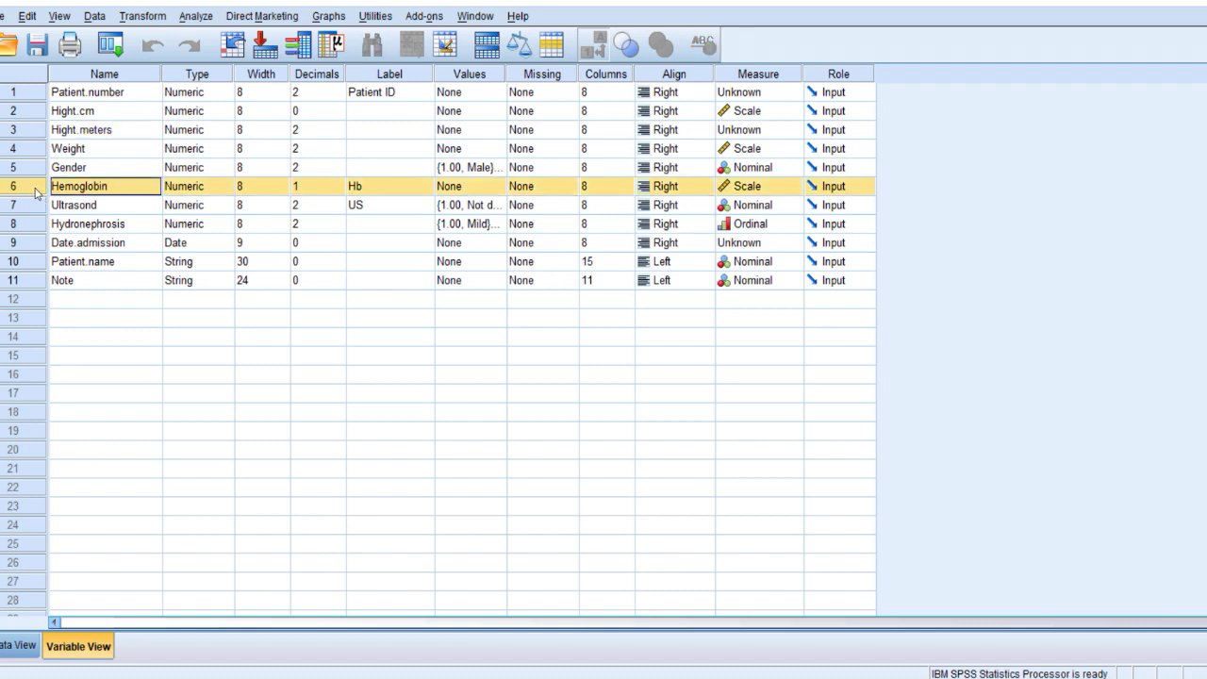
left_click_drag(36, 192, 34, 167)
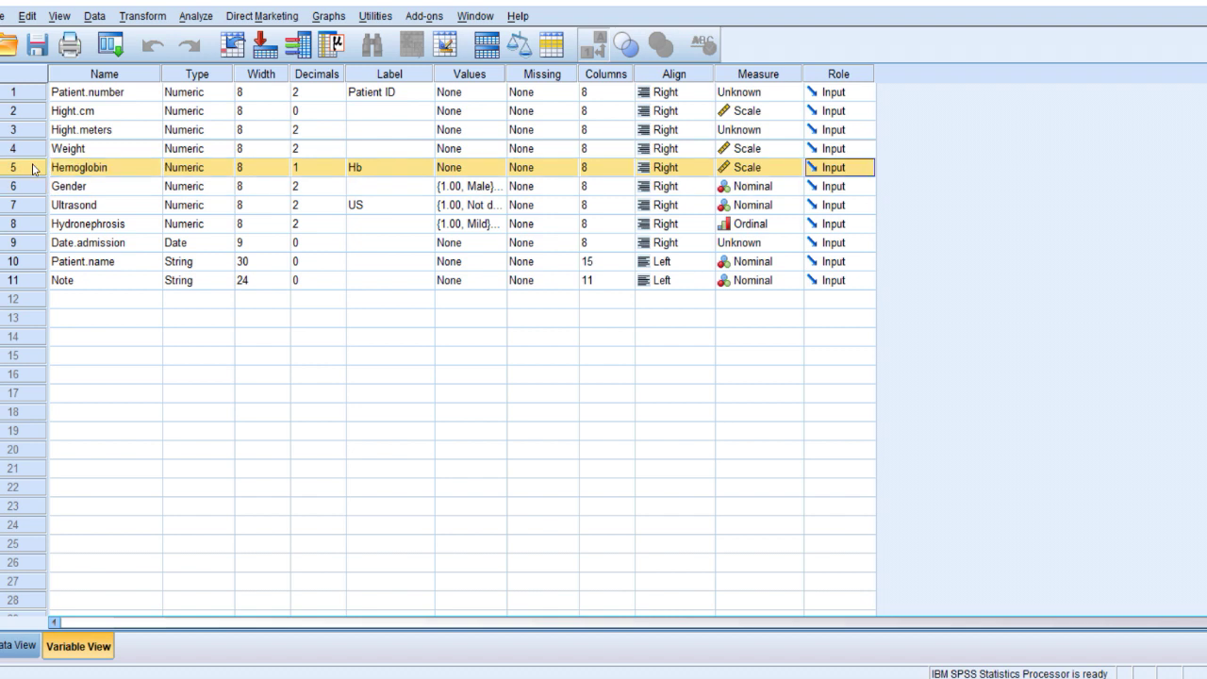
left_click_drag(33, 110, 31, 148)
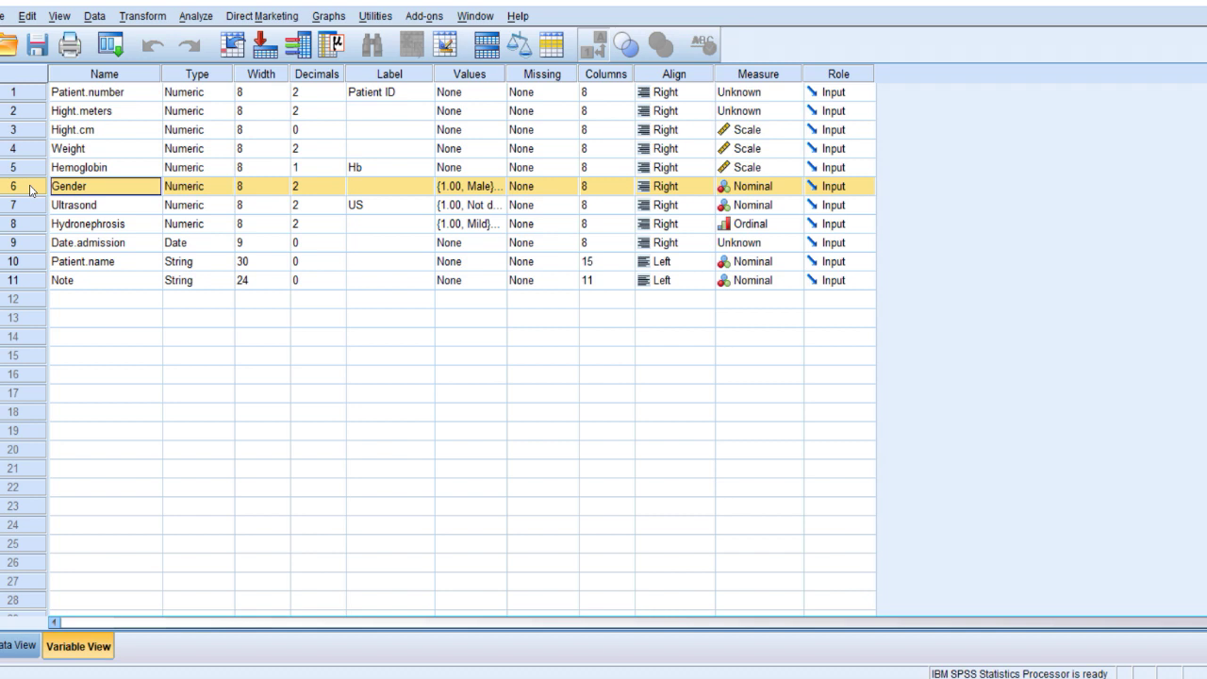
left_click(37, 207, "shift")
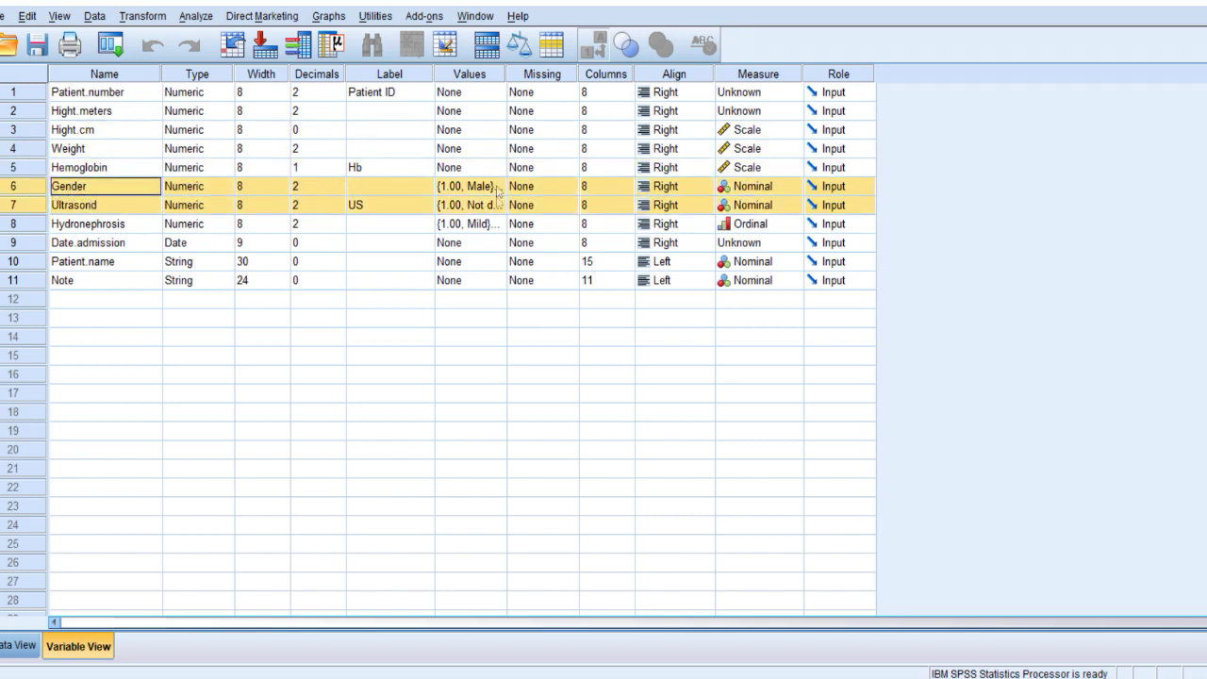
left_click(40, 227)
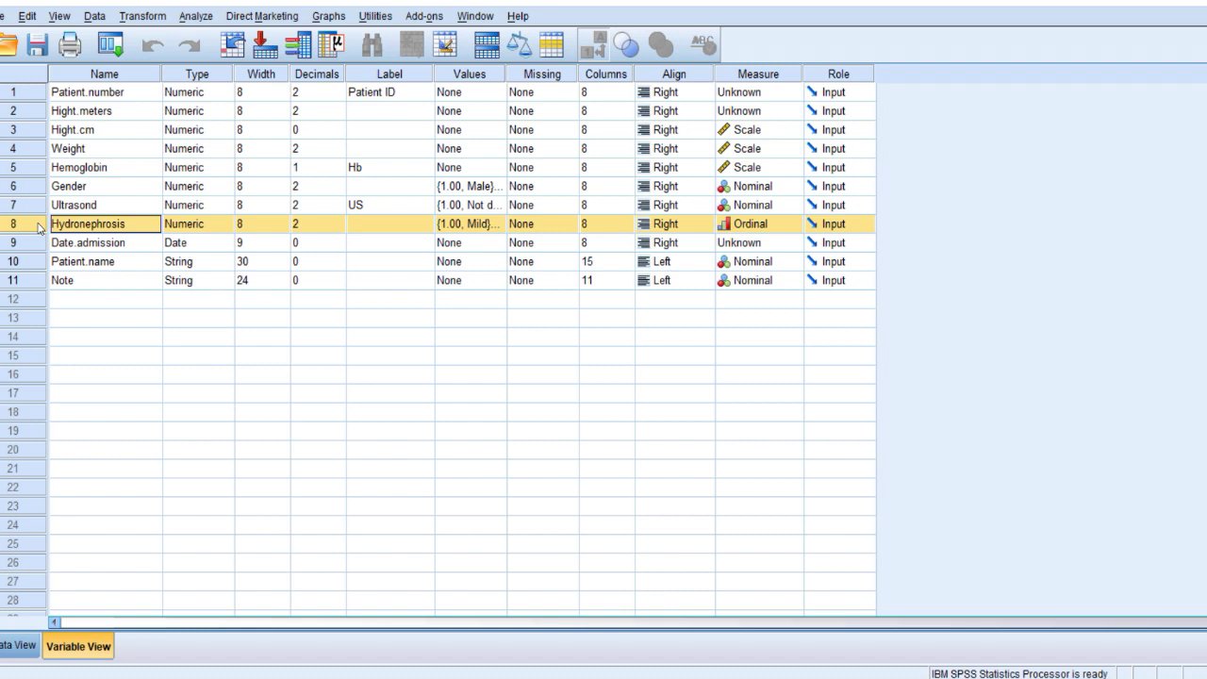
left_click(39, 247)
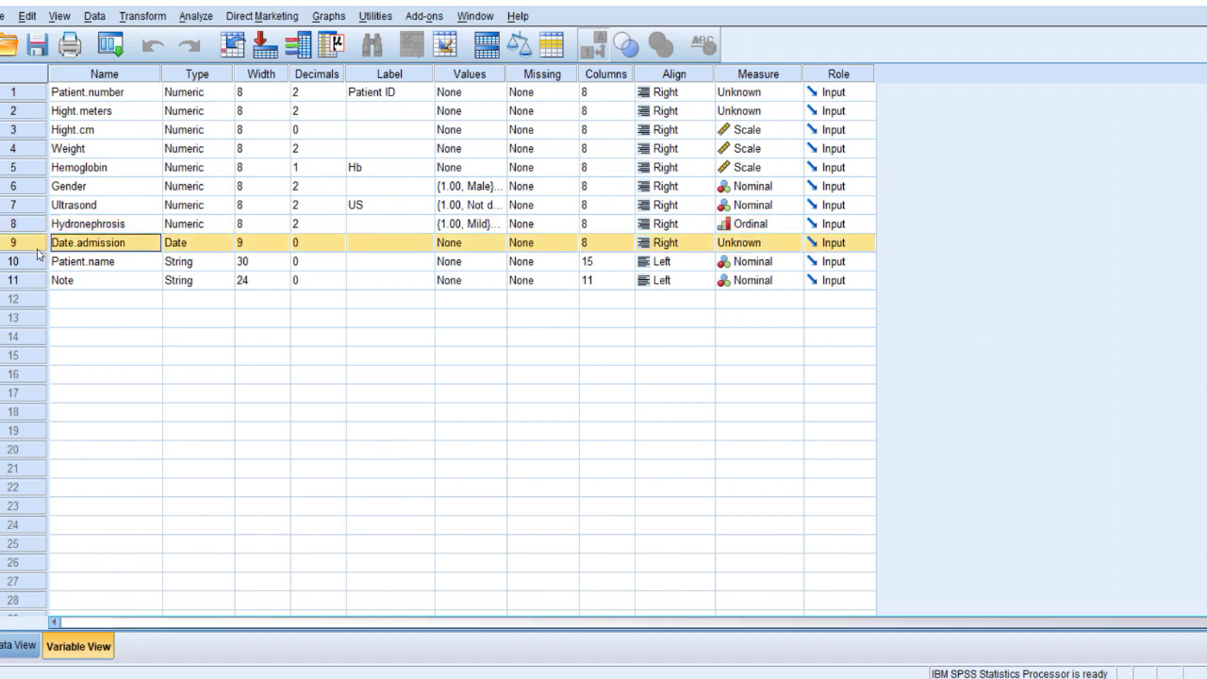
left_click(169, 265)
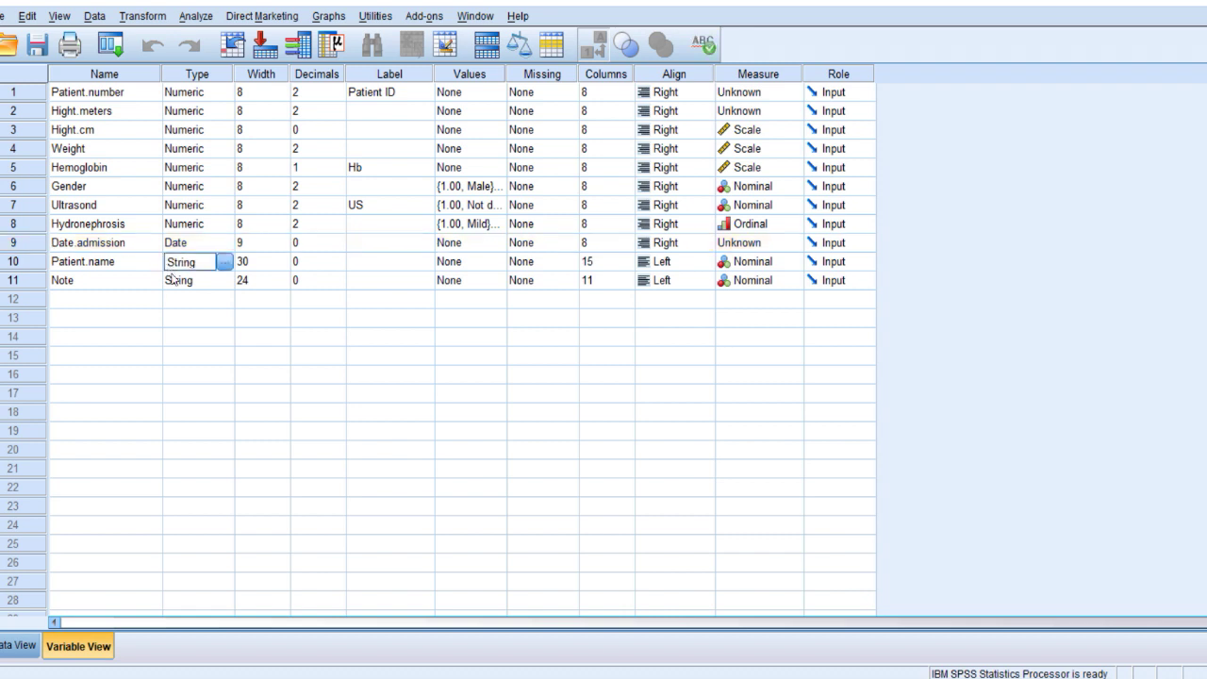
left_click(178, 284)
left_click(173, 267)
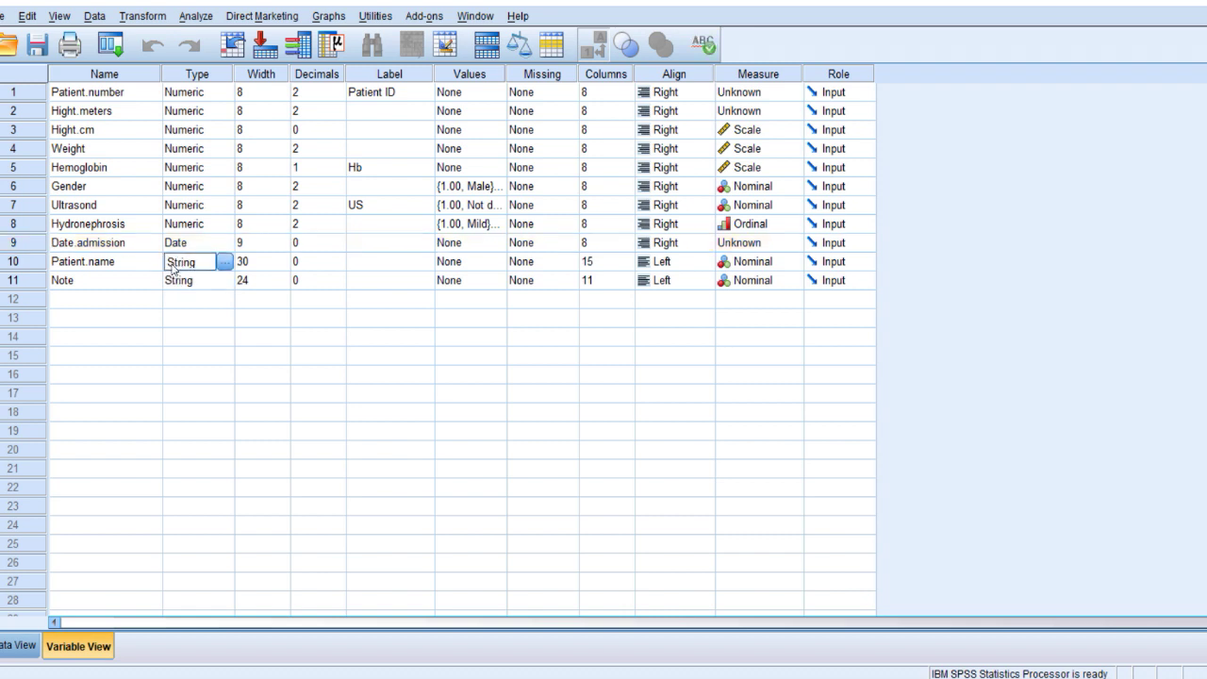